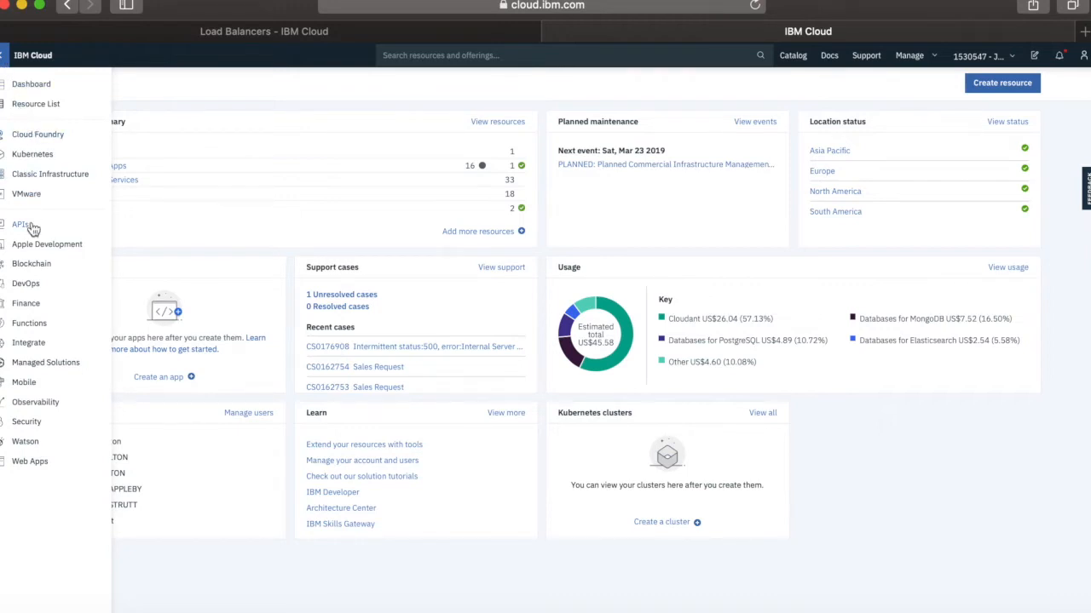
Open the network Security Groups list under Classic Infrastructure.
left_click(41, 174)
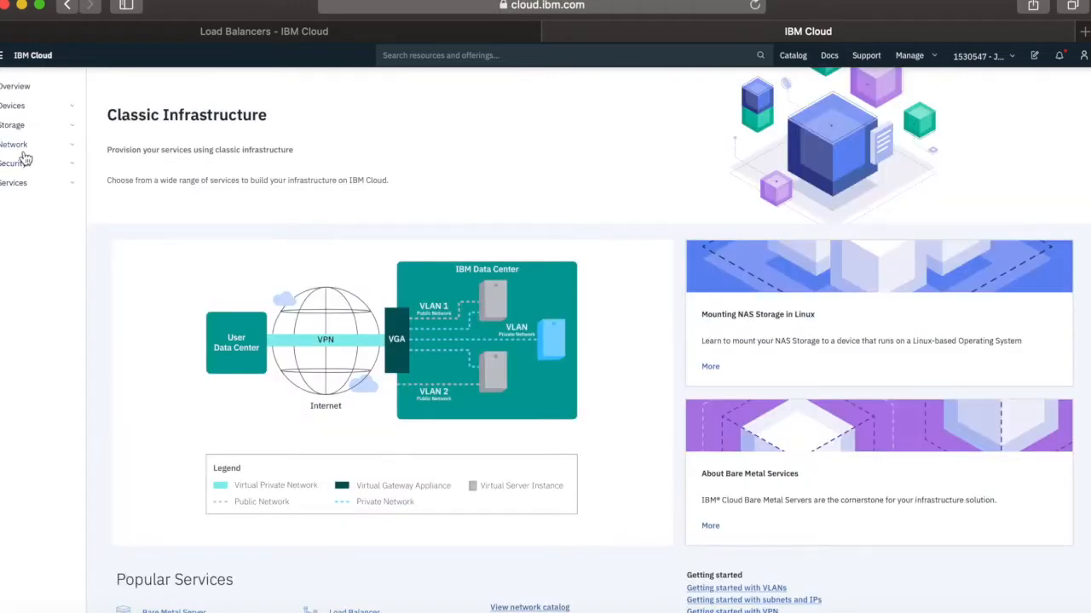
left_click(15, 165)
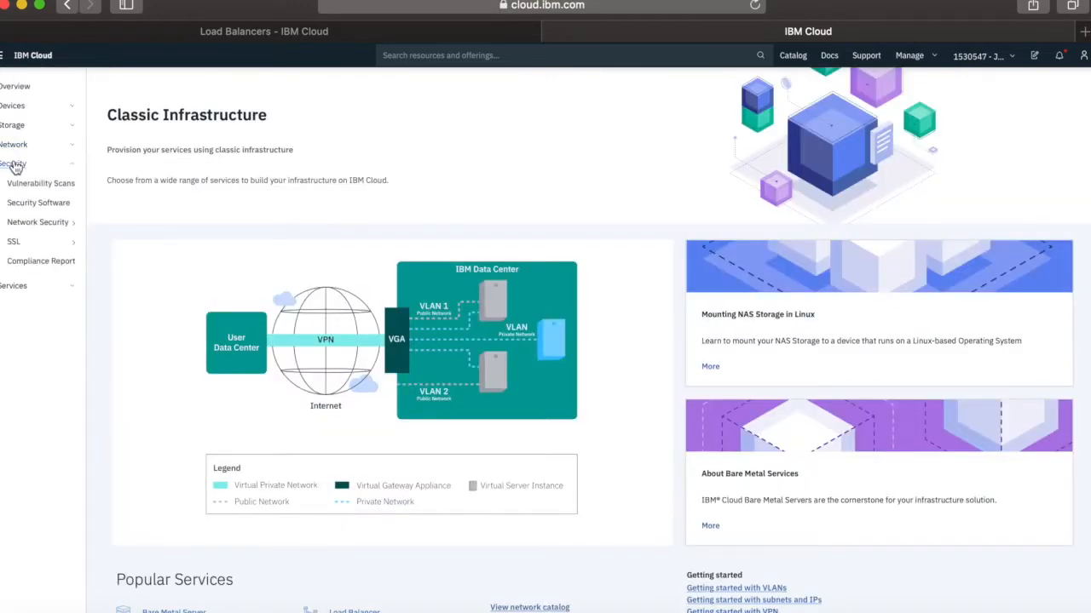
mouse_move(50, 223)
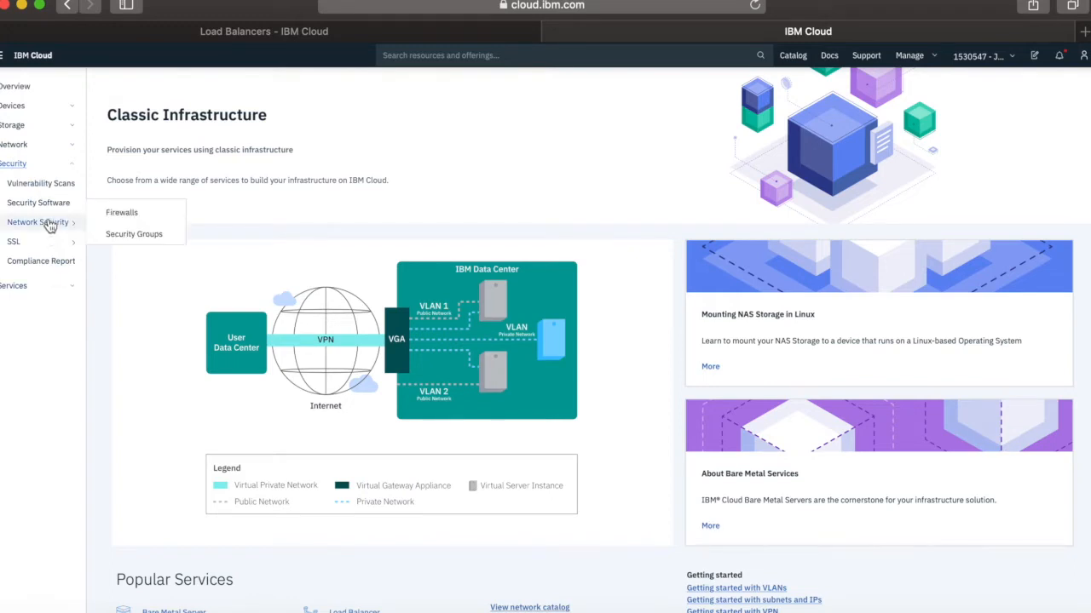
left_click(126, 240)
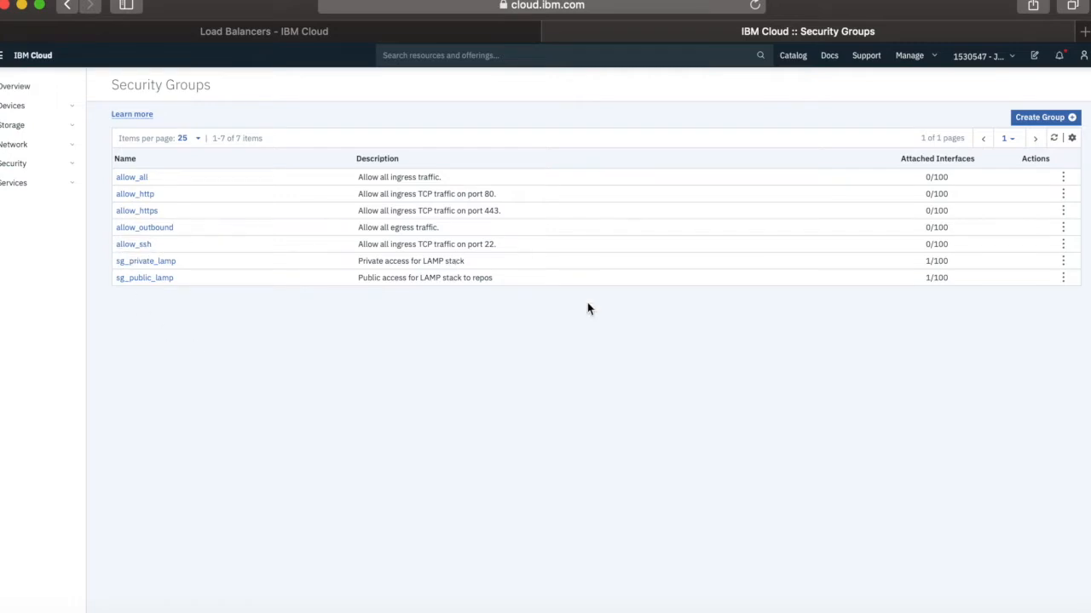
Duplicate the allow_ssh security group under the name MyJumpServerSG.
left_click(1063, 246)
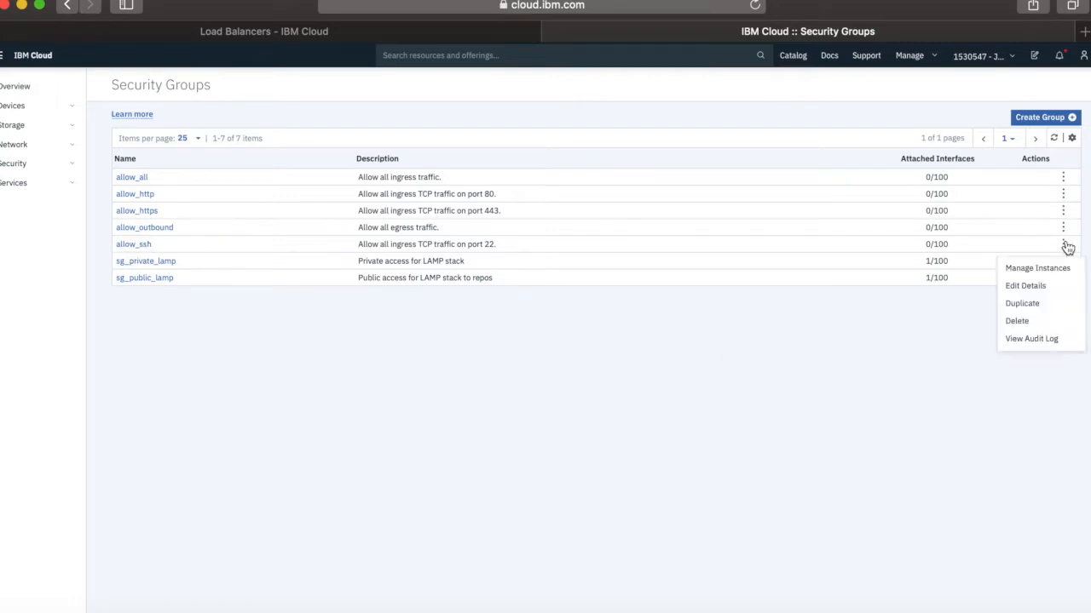
left_click(1026, 306)
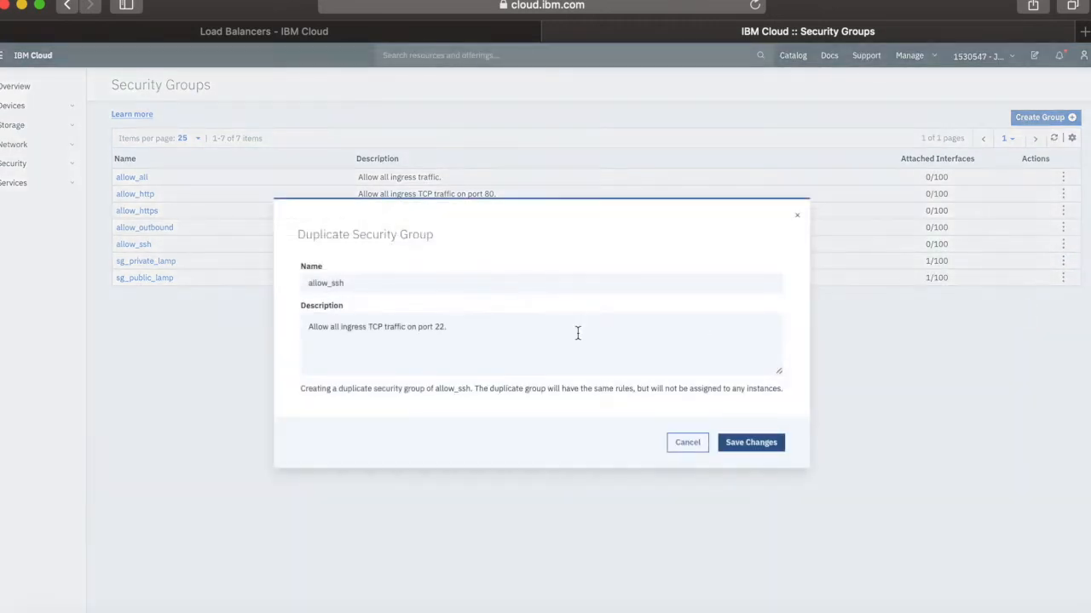
left_click(373, 284)
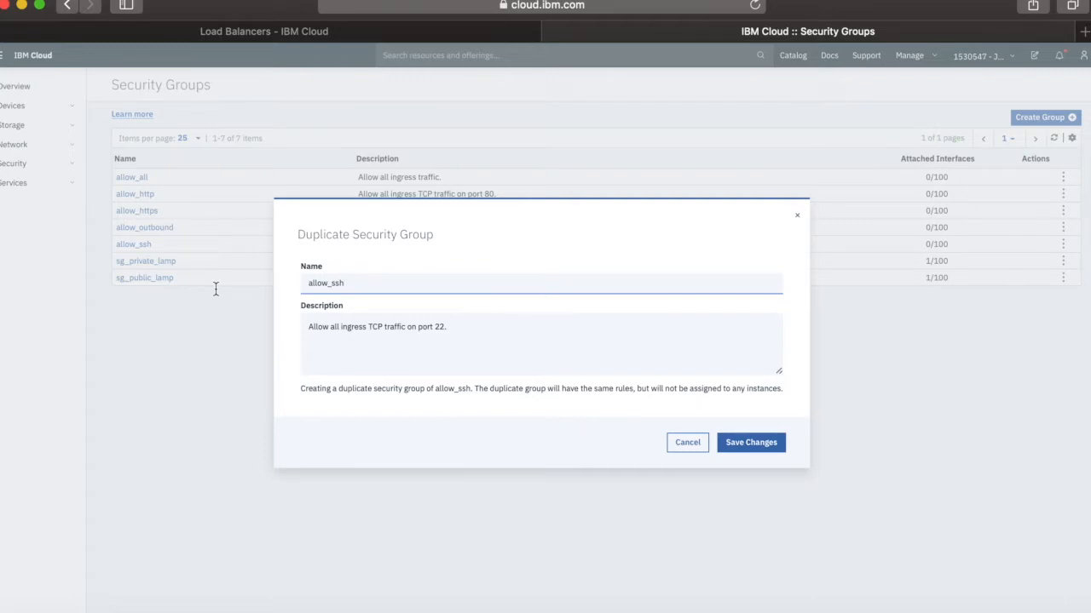
key("super+a")
type("MyJum")
left_click(749, 444)
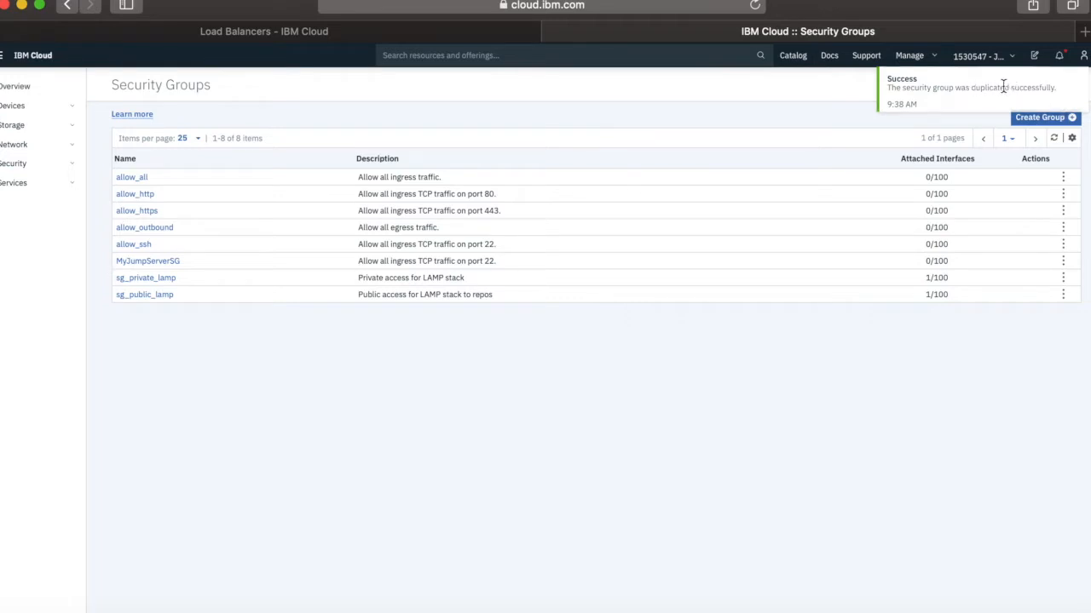
Create a security group named myWebServerSG with the default rule allowing all outbound traffic and no description.
left_click(1050, 125)
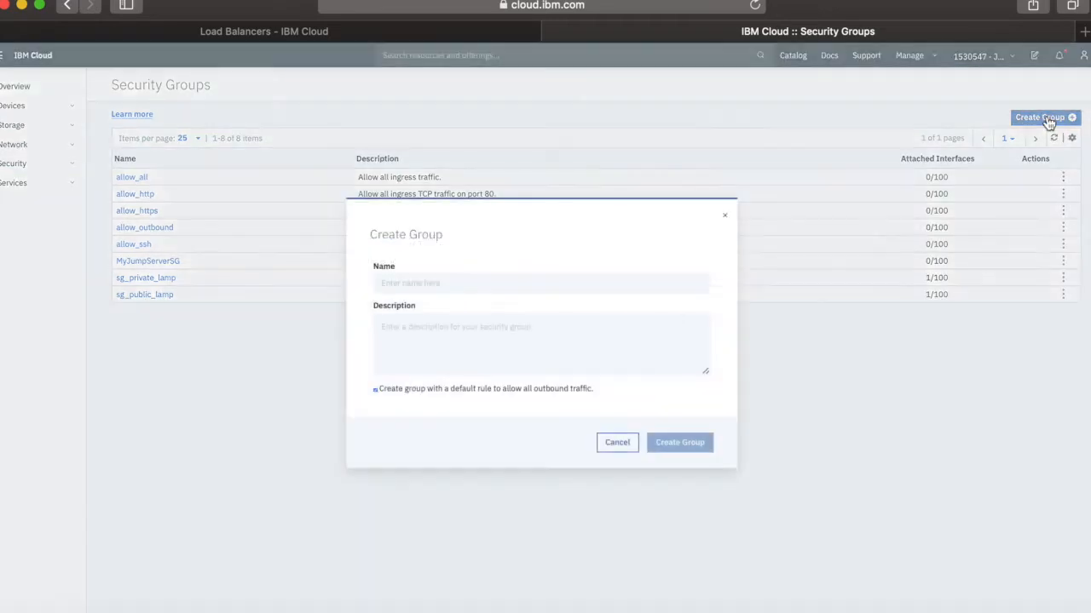
left_click(519, 283)
type("m")
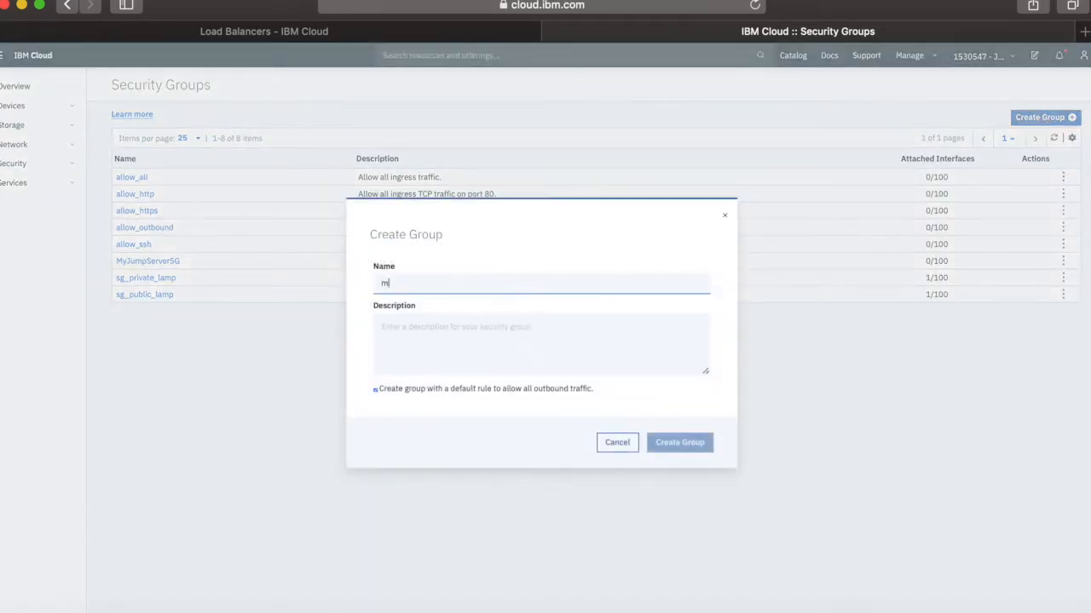
type("yWebServerSG")
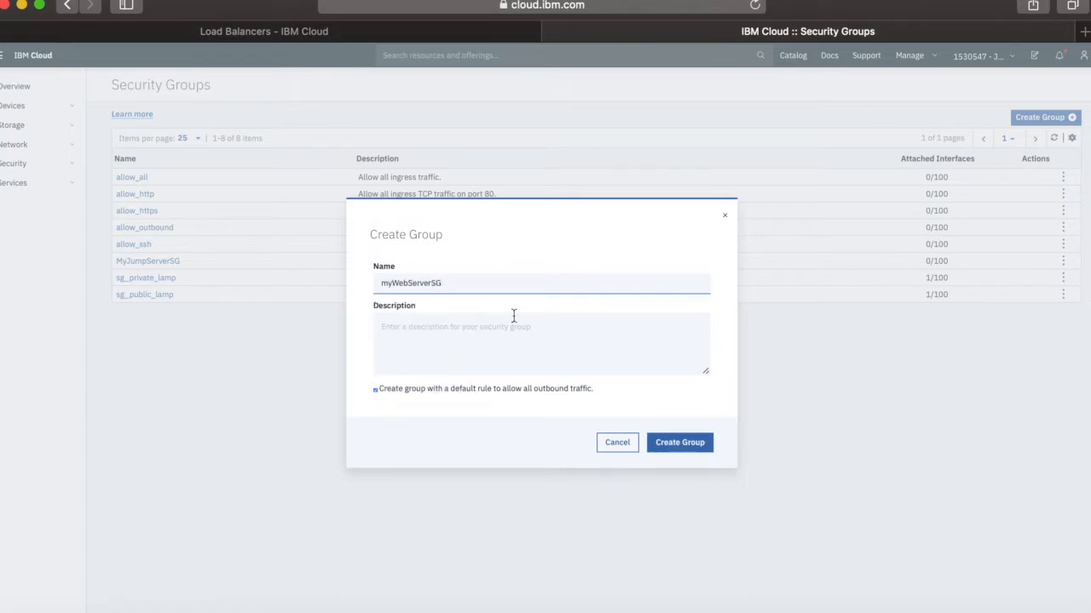
left_click(516, 322)
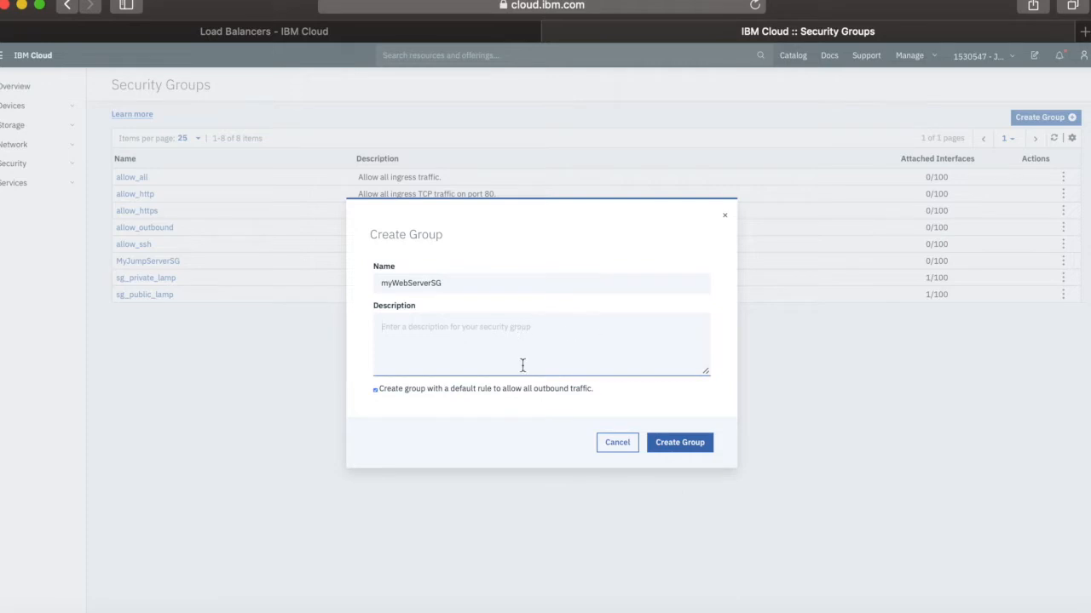
left_click(682, 445)
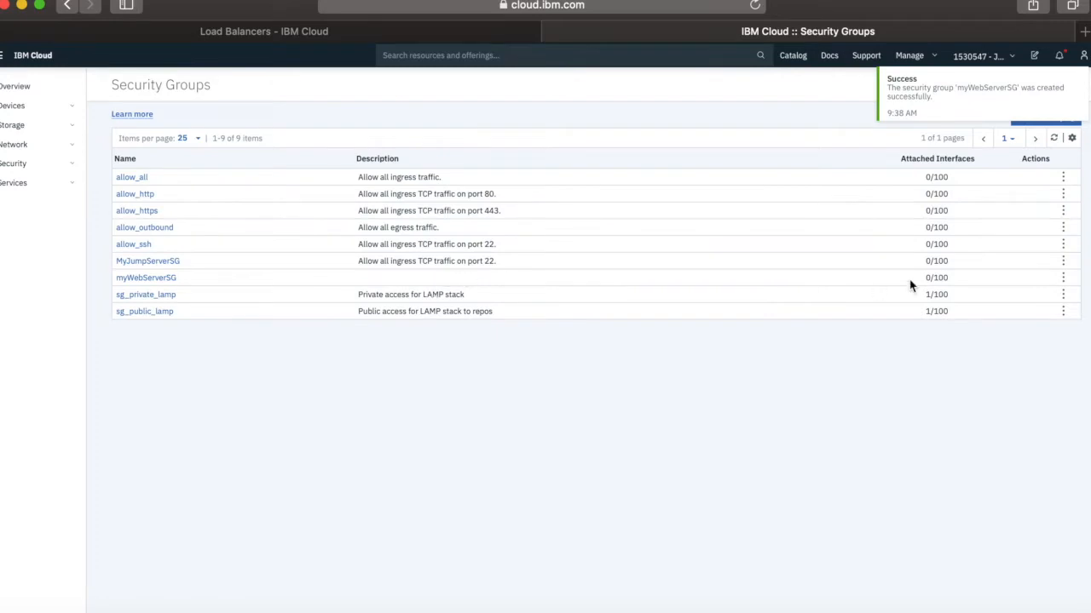
Add an inbound IPv4 TCP rule for port 22 to myWebServerSG with the security group MyJumpServerSG as source.
left_click(142, 281)
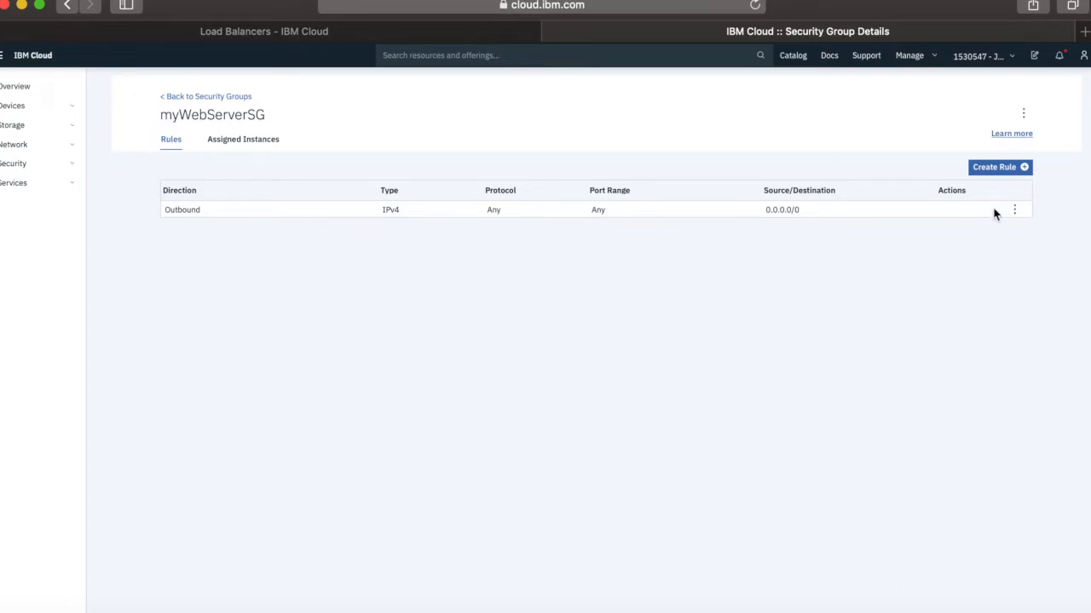
left_click(1008, 171)
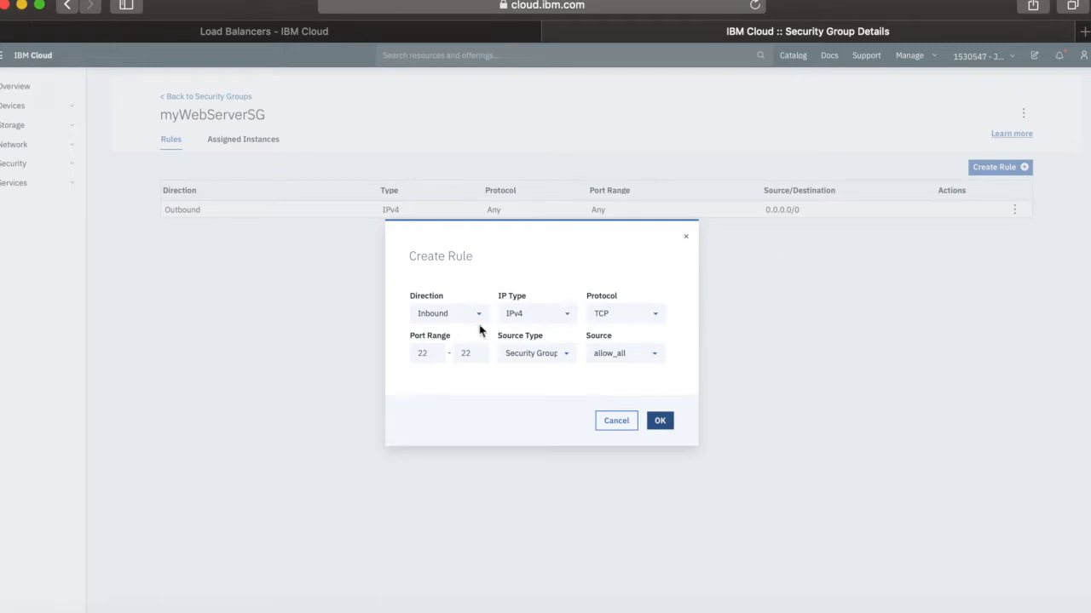
left_click(601, 358)
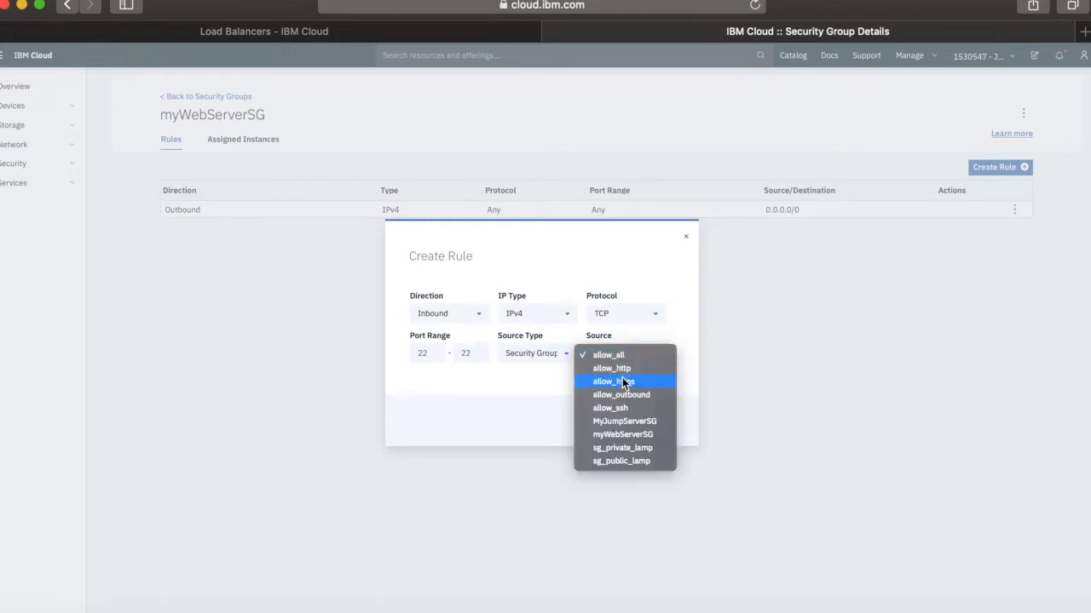
left_click(633, 421)
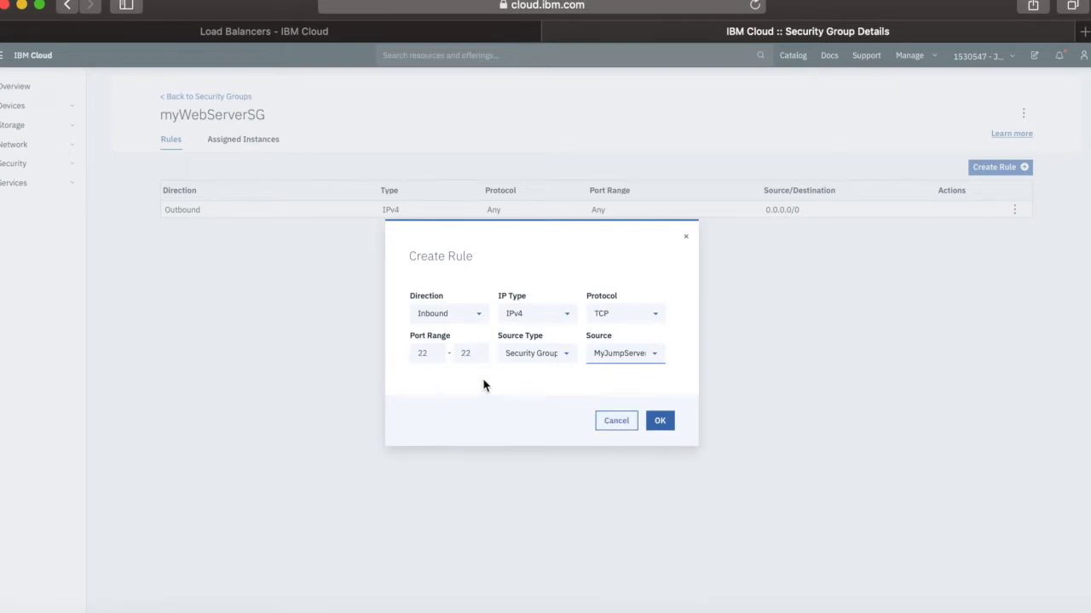
left_click(661, 424)
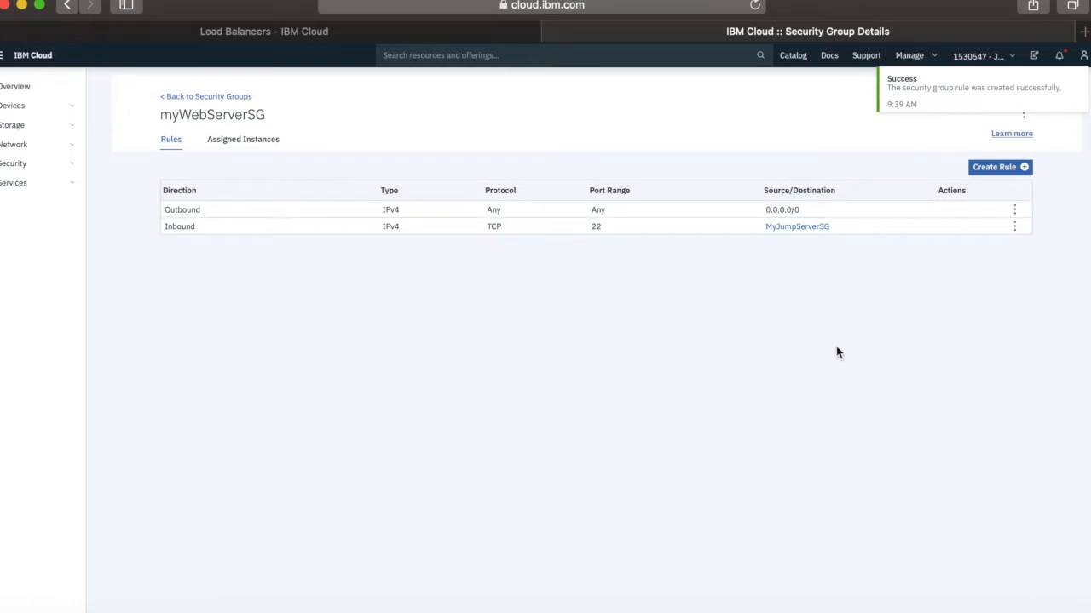
Add an inbound IPv4 TCP rule for port 80 to myWebServerSG with CIDR block source 0.0.0.0/0.
left_click(1004, 170)
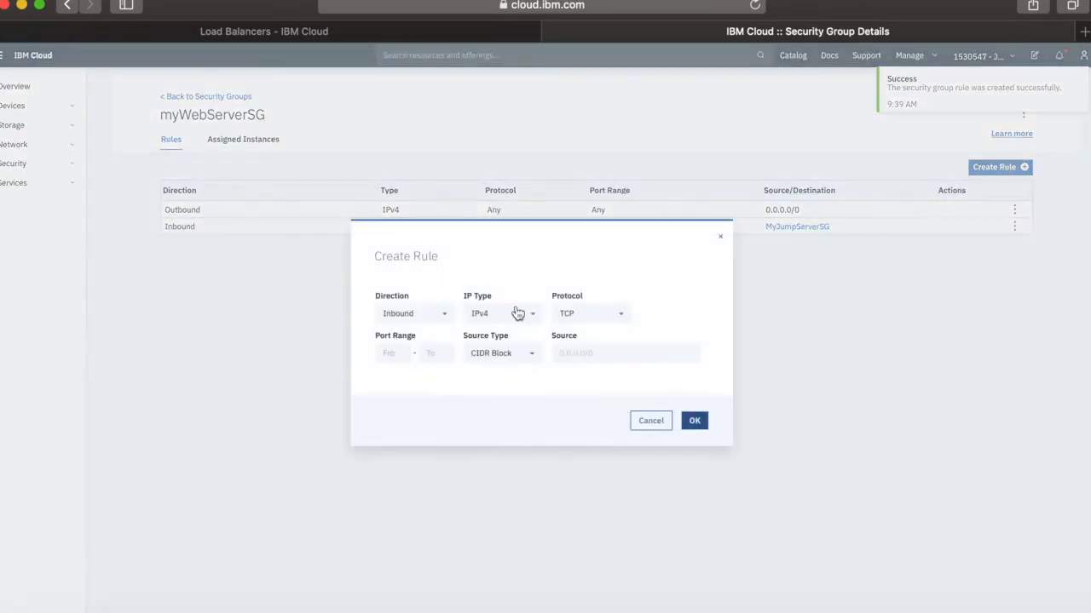
left_click(400, 353)
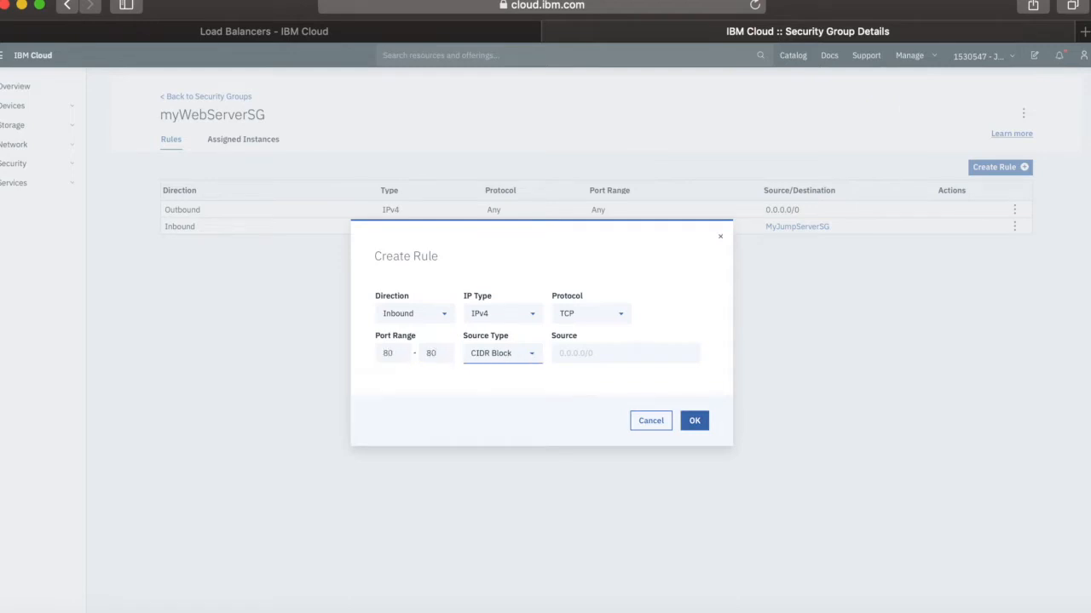
left_click(573, 351)
type("0")
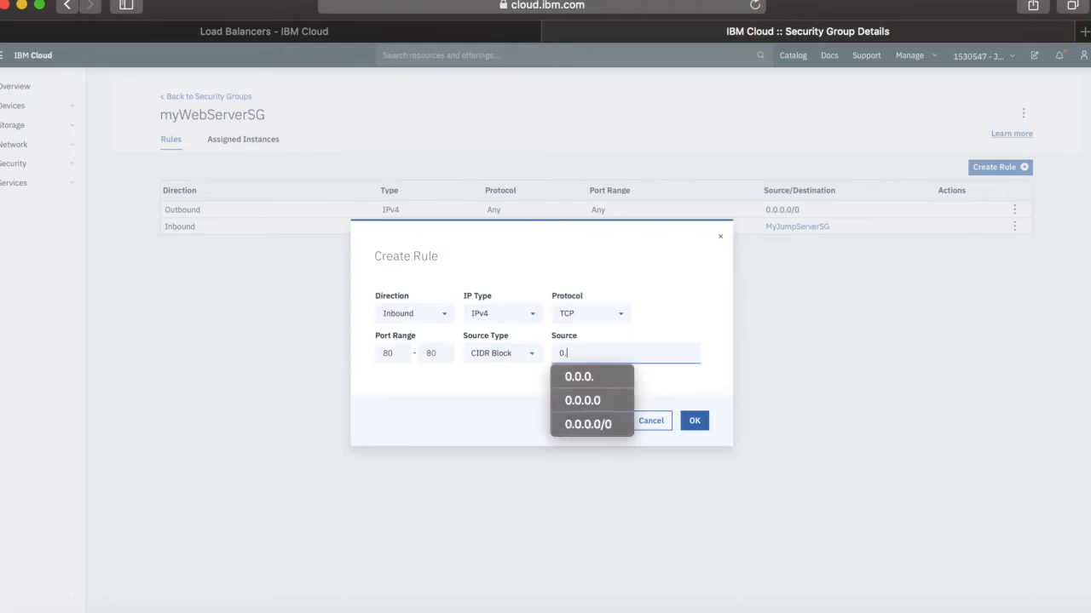
type(".0.0.0/0")
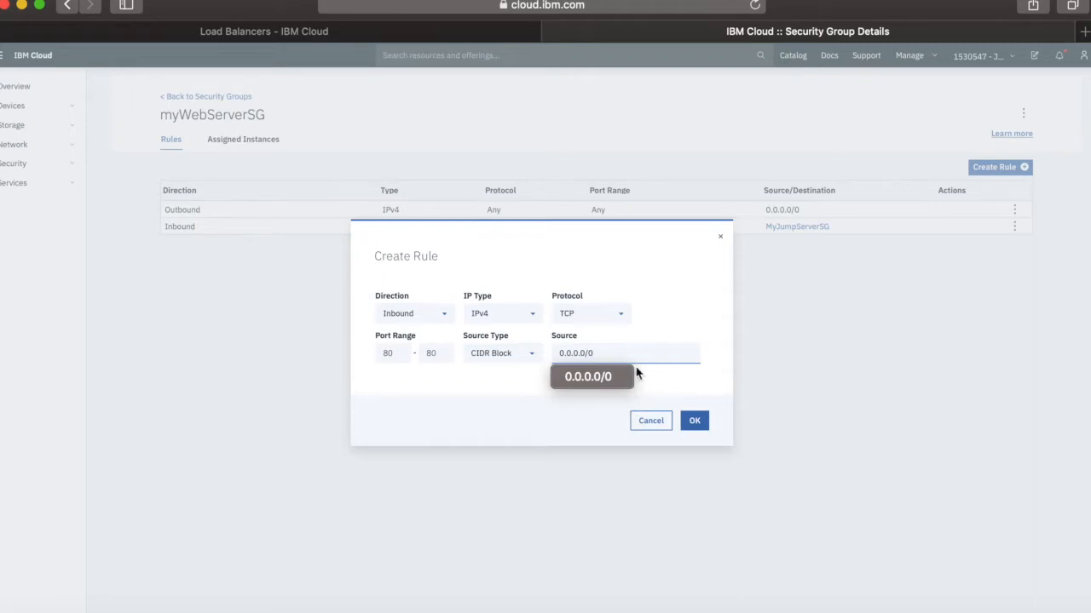
left_click(695, 420)
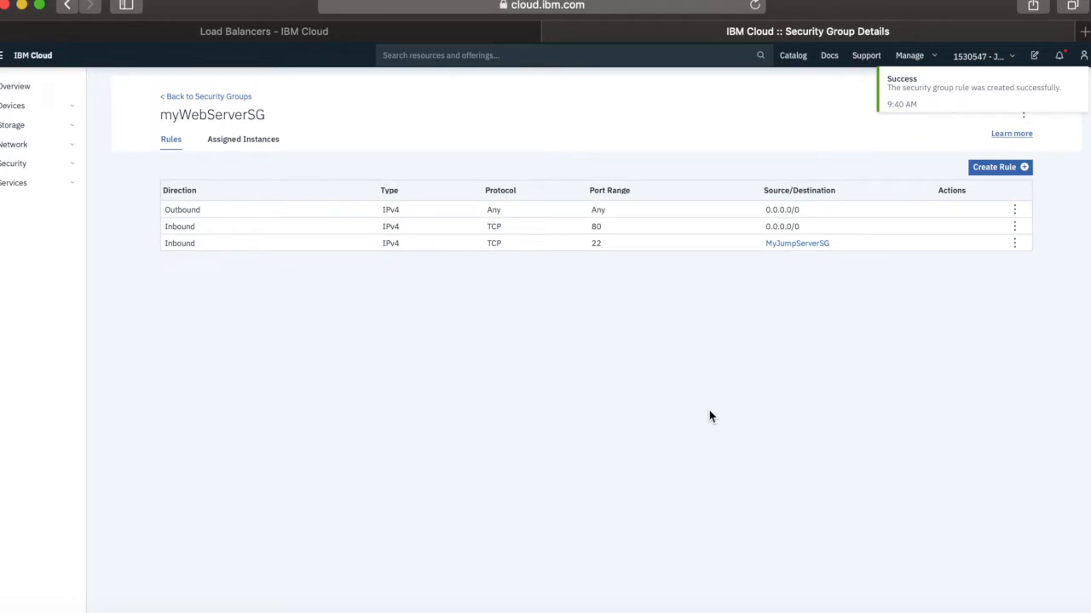
Add an inbound IPv4 TCP rule for port 443 to myWebServerSG with CIDR block source 0.0.0.0/0.
left_click(1019, 167)
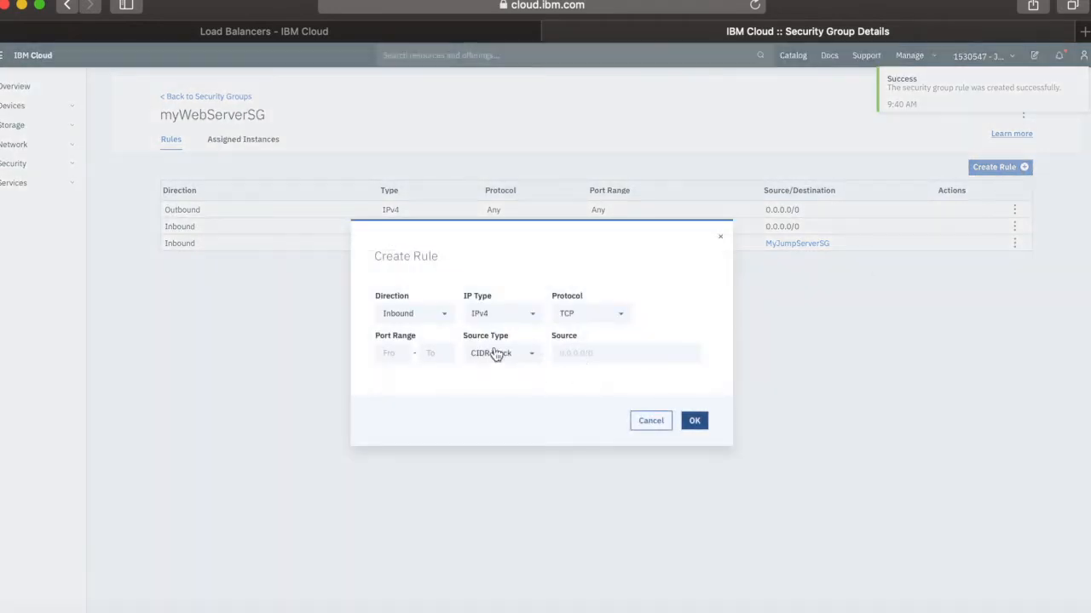
left_click(612, 322)
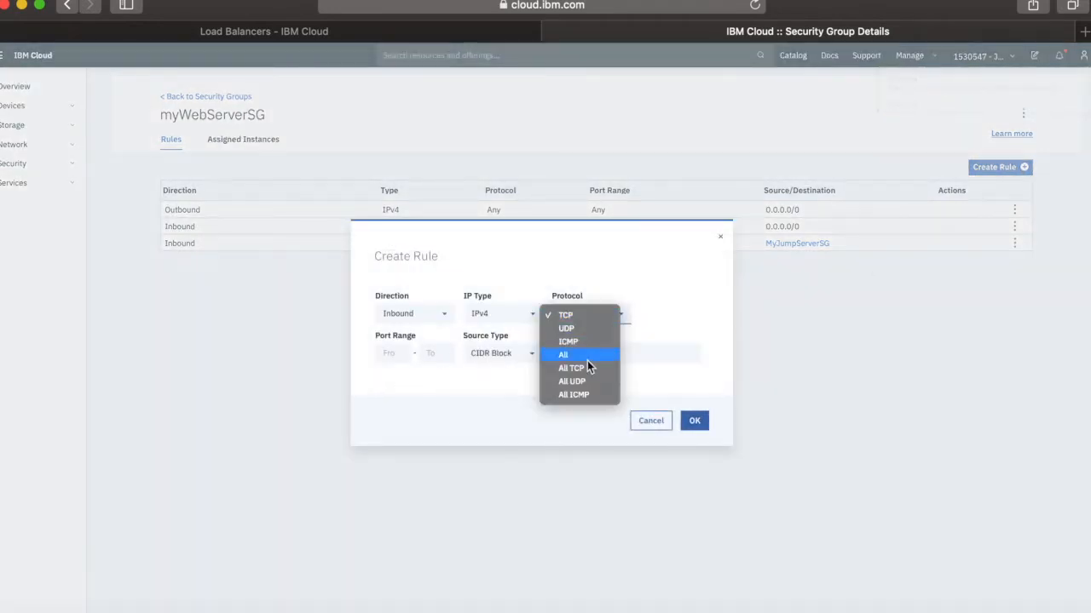
left_click(445, 415)
left_click(401, 352)
type("443")
key("Tab")
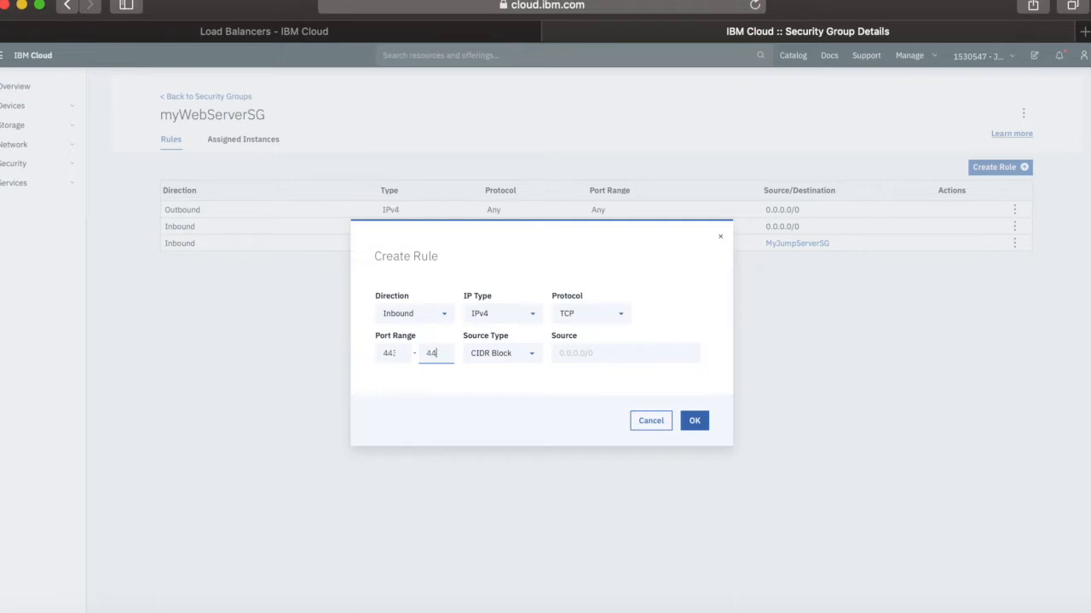
key("Tab")
key("Tab")
type("0.0.0.0/0")
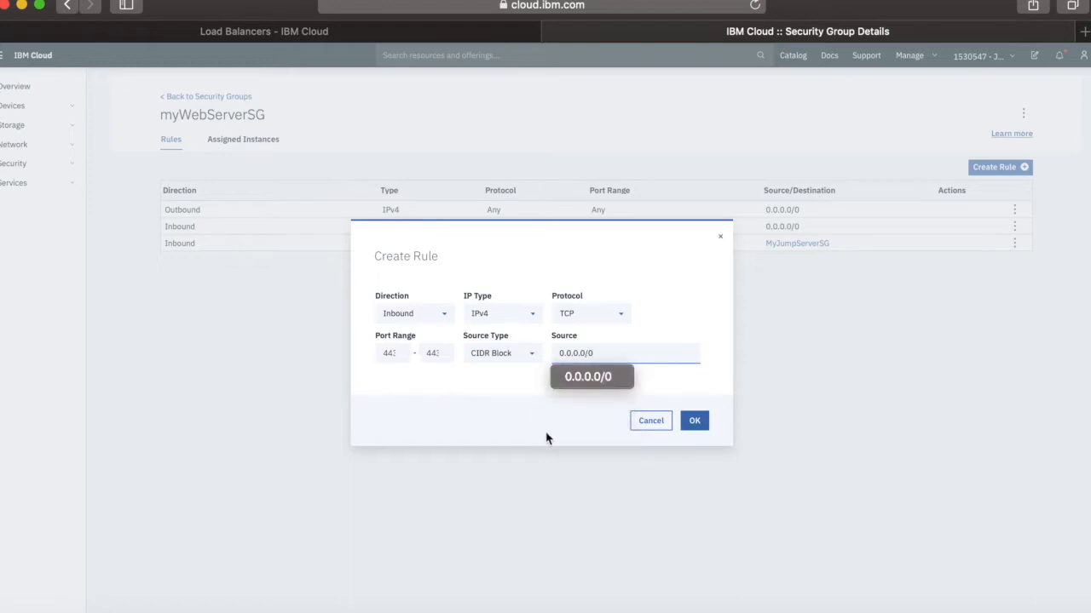
left_click(694, 420)
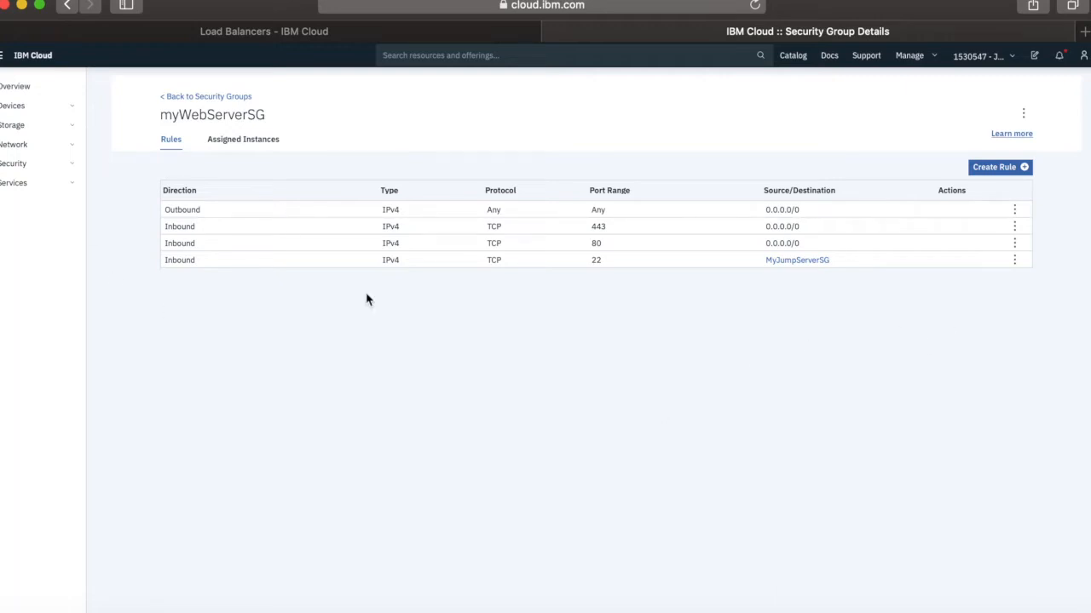
Start a Virtual Server order from the catalog, choosing the Transient Virtual Server type.
left_click(800, 58)
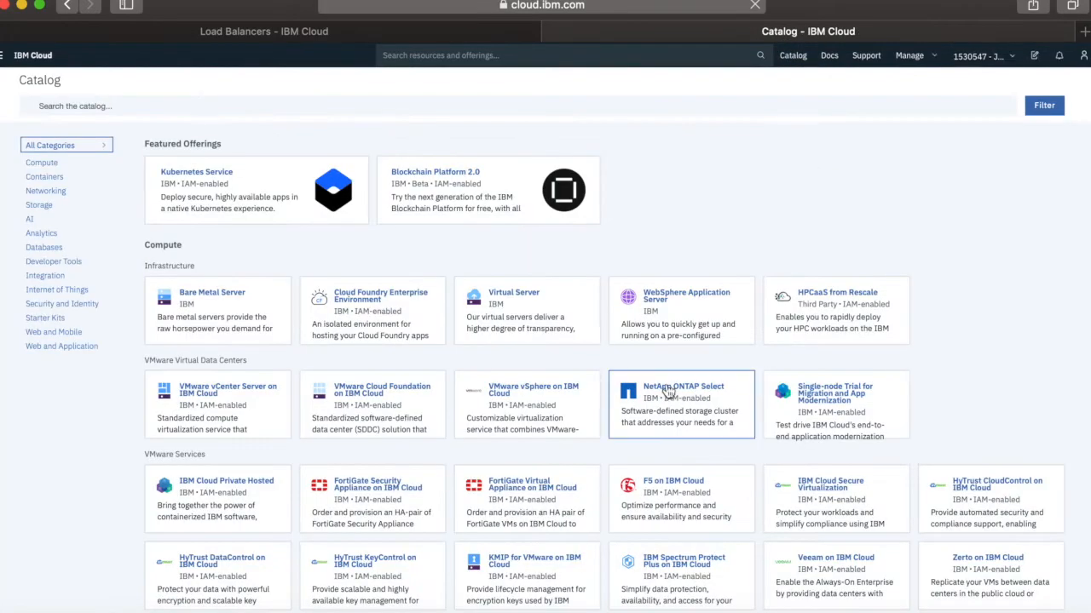
left_click(523, 312)
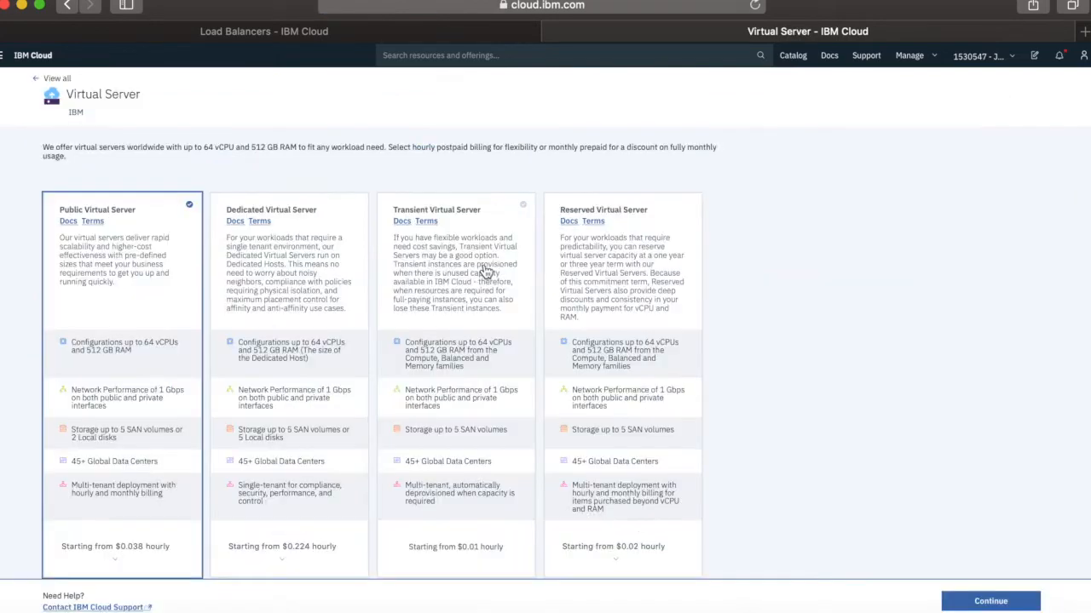
left_click(485, 271)
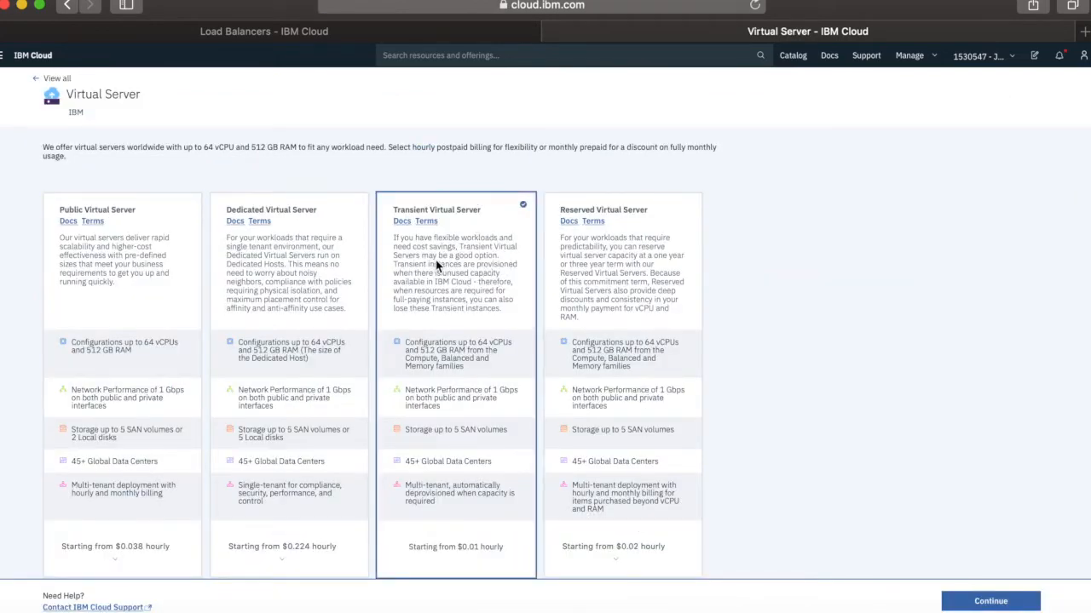
scroll(466, 312, "down", 2)
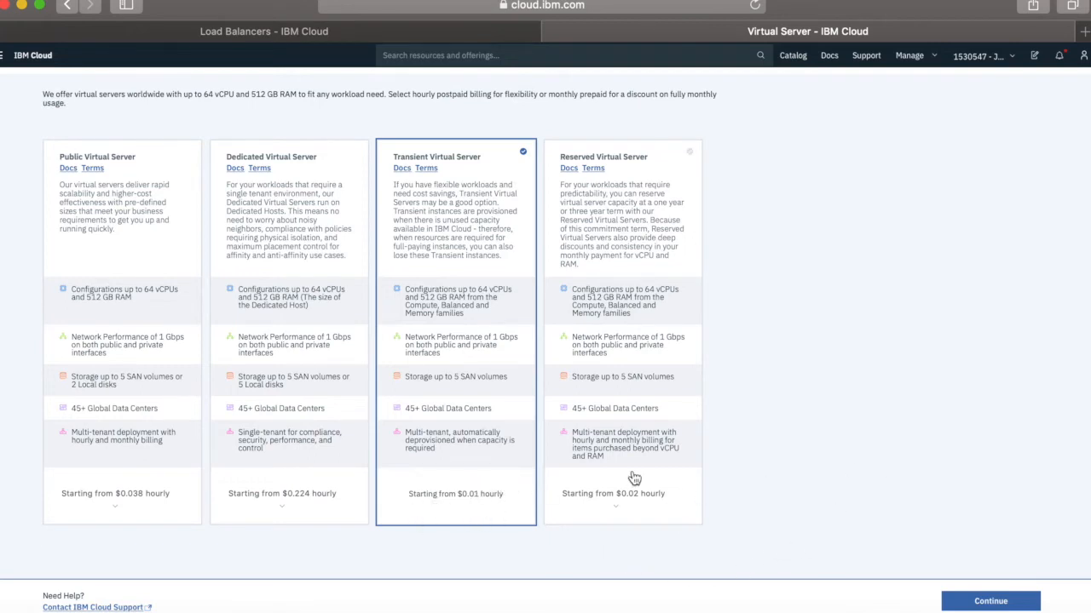
left_click(992, 601)
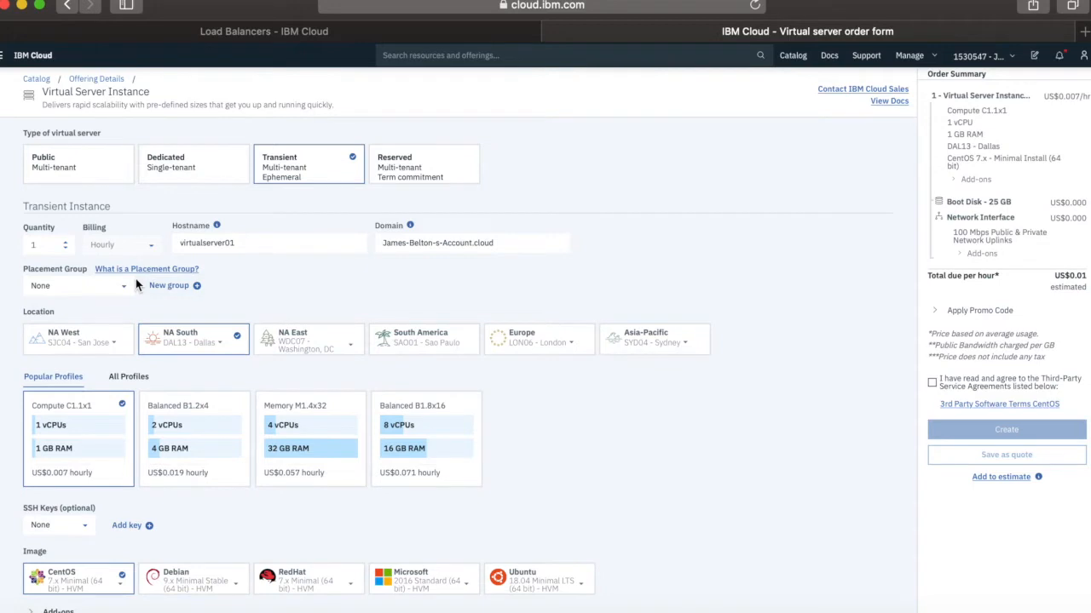
Set the transient instance's hostname to myJumpServer.
left_click_drag(248, 238, 152, 247)
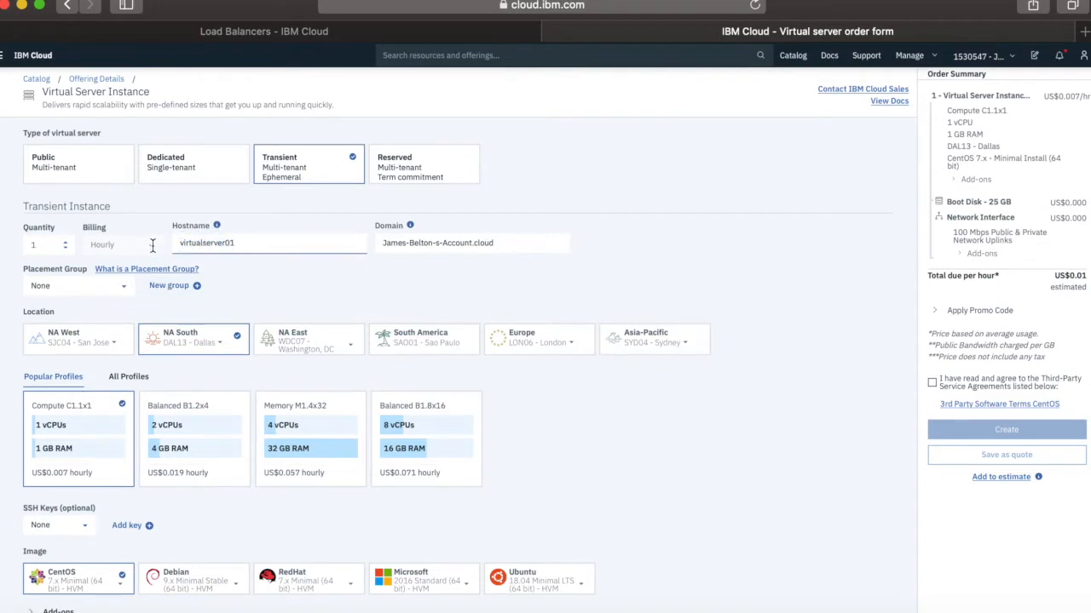
key("super+a")
type("my")
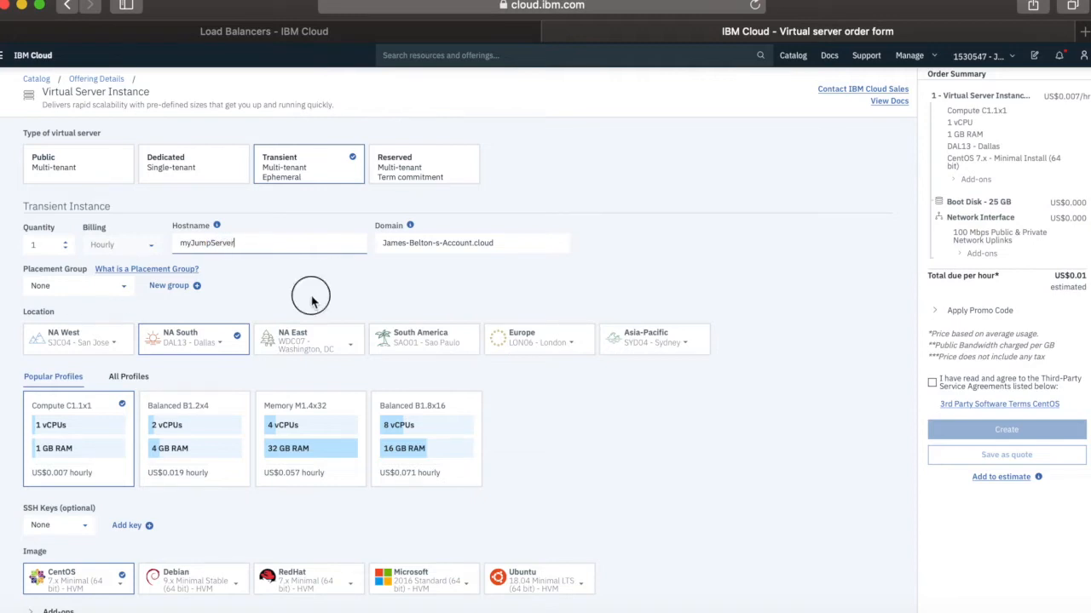
Set the jump server's location to Europe, LON06 - London.
left_click(587, 341)
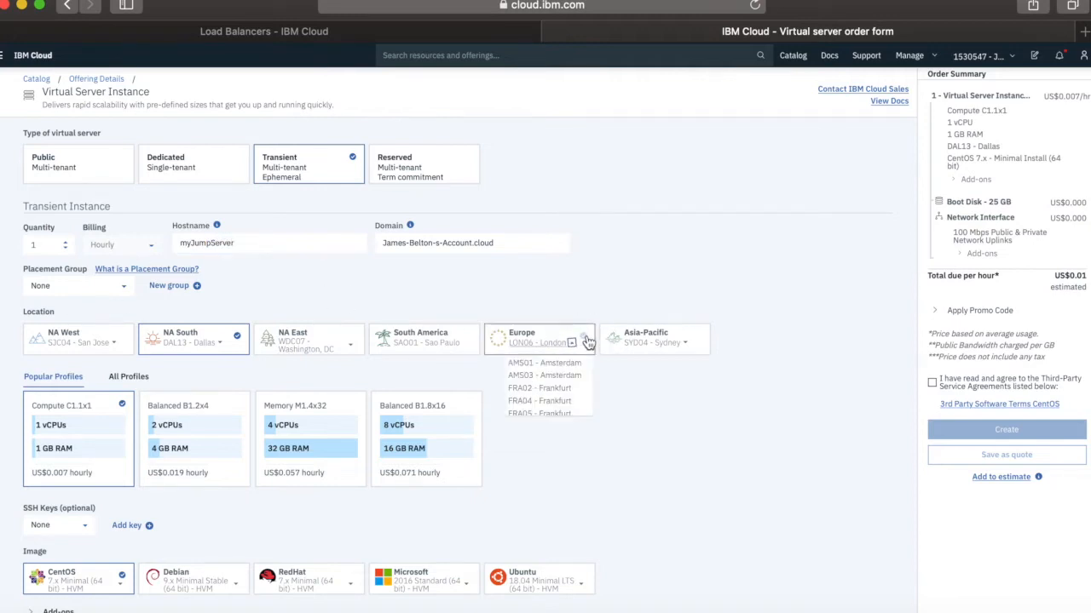
left_click(587, 341)
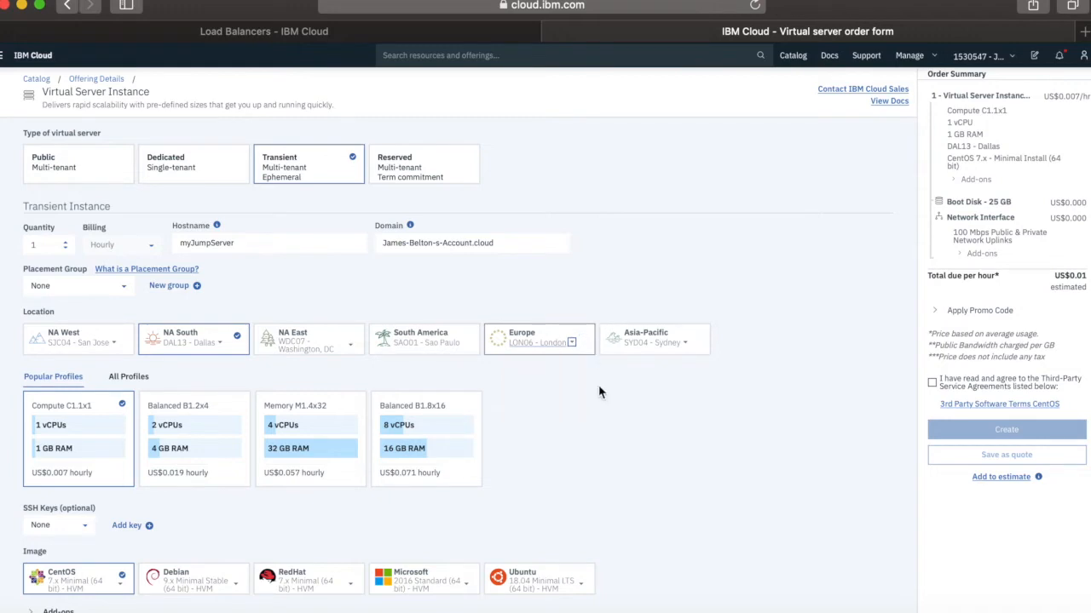
left_click(587, 344)
left_click(585, 338)
Assign the jump server's security group to both the private and the public network interface.
scroll(578, 438, "down", 3)
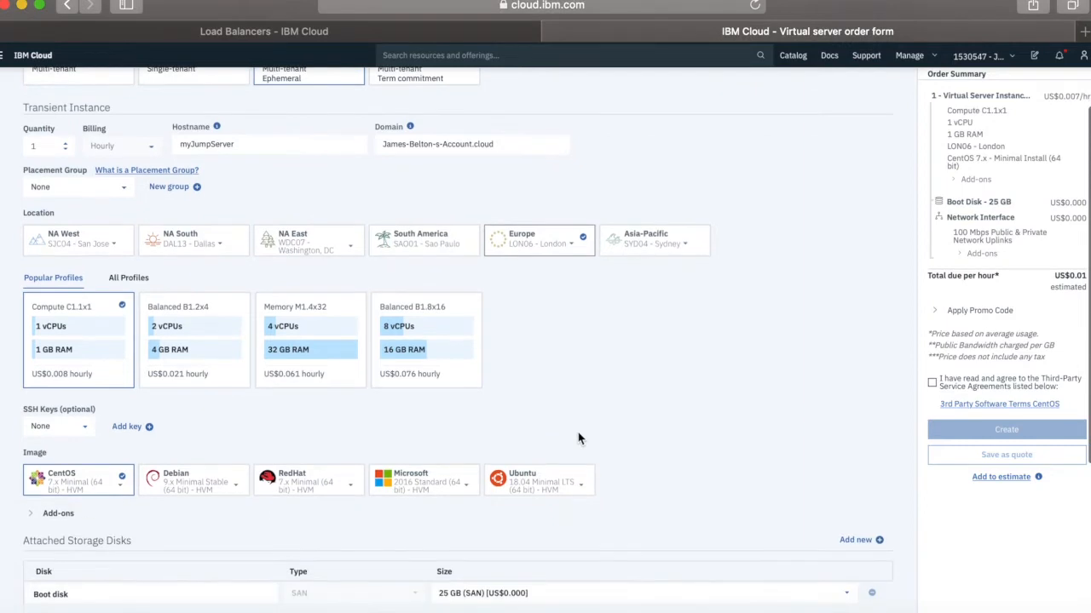
scroll(578, 438, "down", 3)
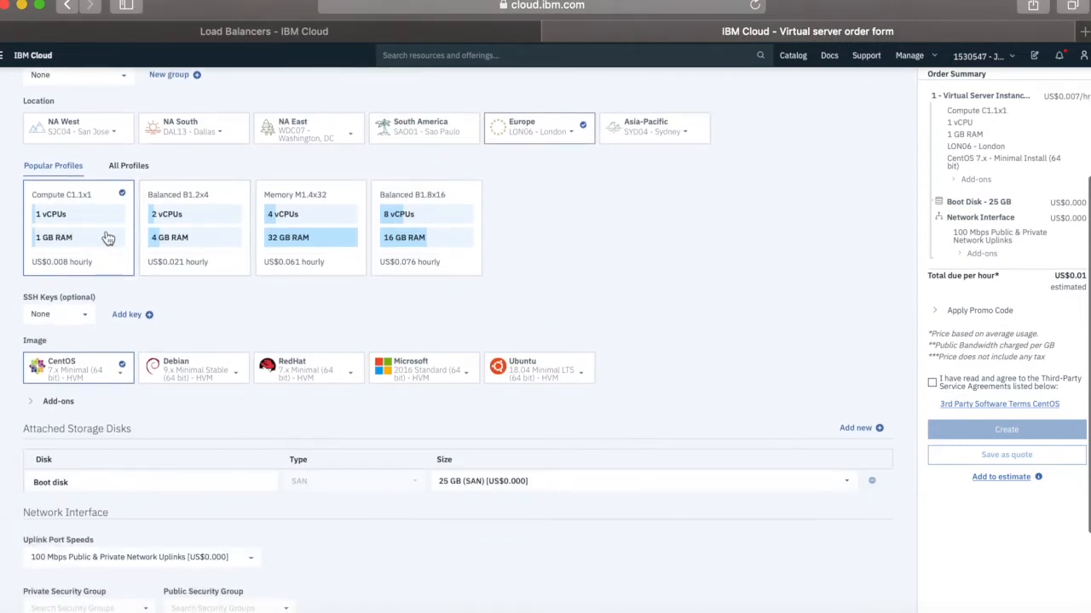
scroll(96, 378, "down", 1)
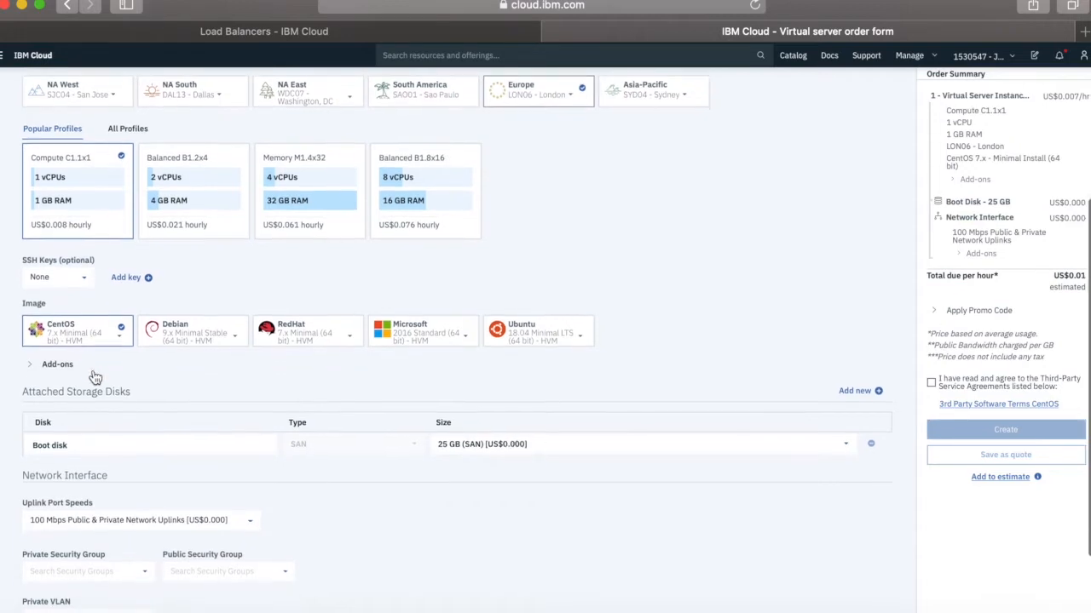
scroll(124, 363, "down", 3)
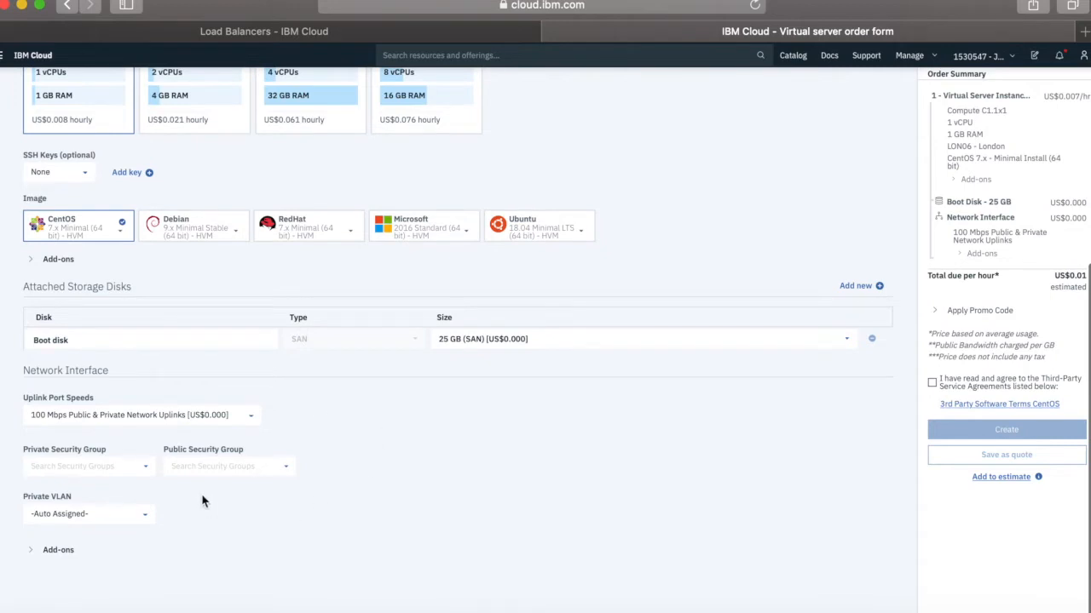
left_click(145, 467)
scroll(133, 508, "down", 5)
scroll(133, 508, "up", 2)
left_click(51, 501)
left_click(248, 469)
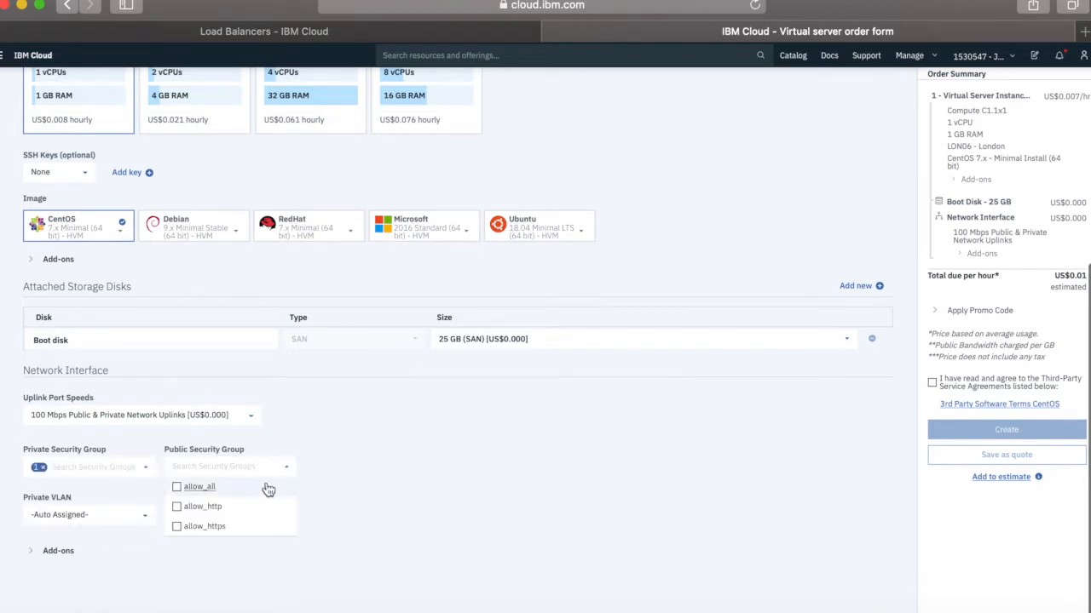
scroll(228, 506, "down", 3)
left_click(230, 499)
left_click(380, 510)
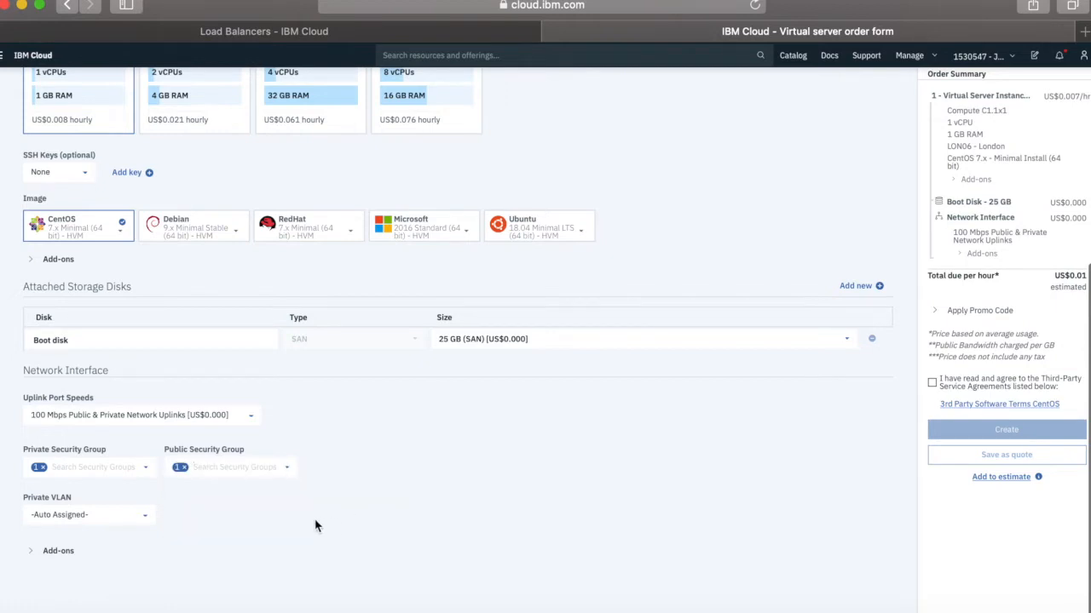
Accept the Third-Party Service Agreements and create the jump server.
left_click(932, 382)
left_click(979, 433)
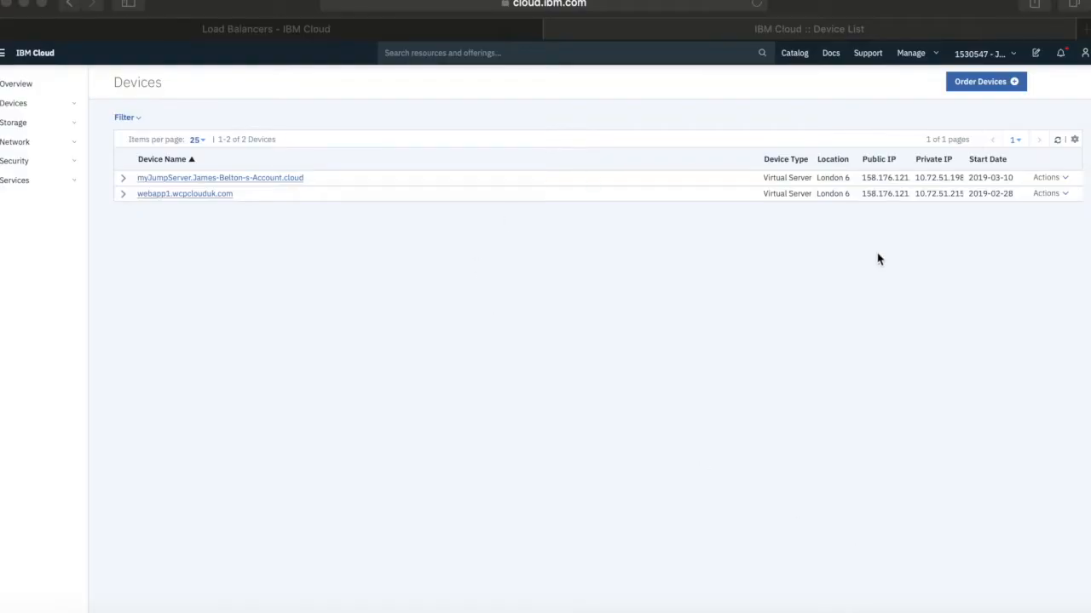
Start another Virtual Server order from the device list, choosing the Transient Virtual Server type.
left_click(987, 88)
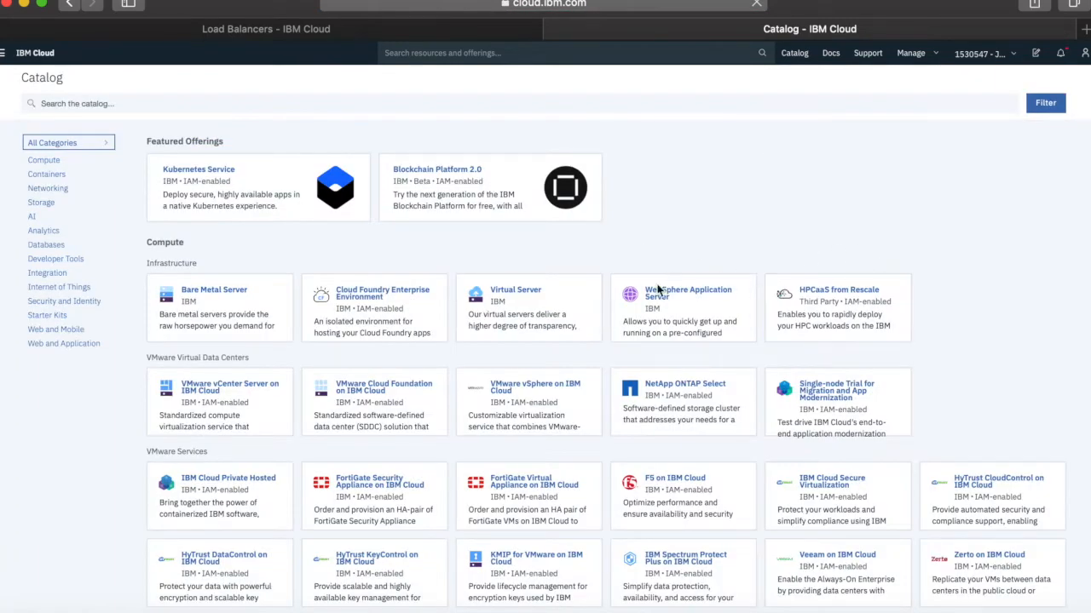
left_click(518, 325)
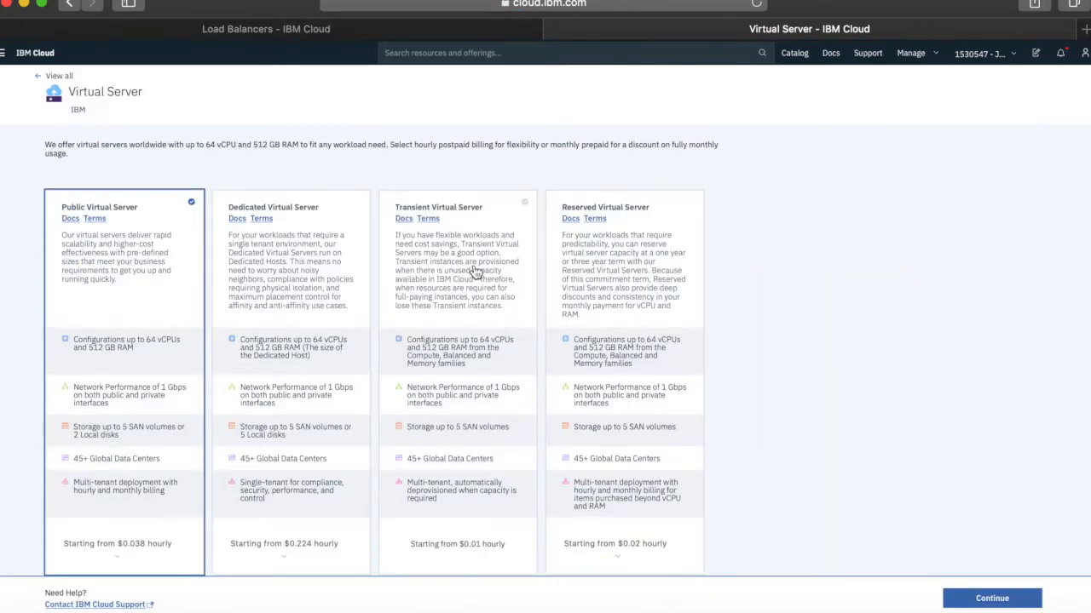
left_click(476, 273)
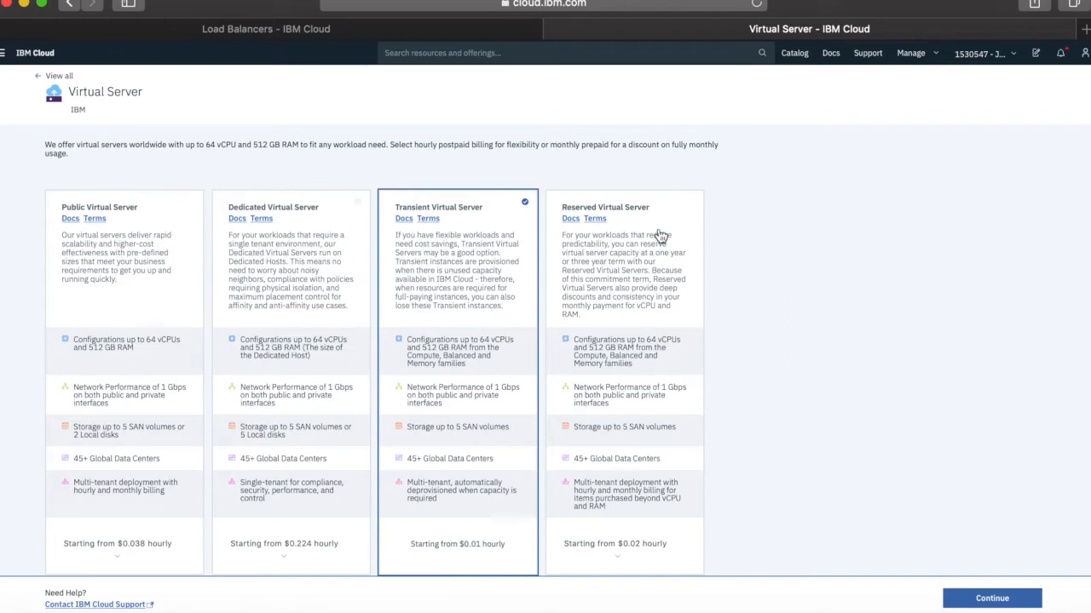
left_click(999, 600)
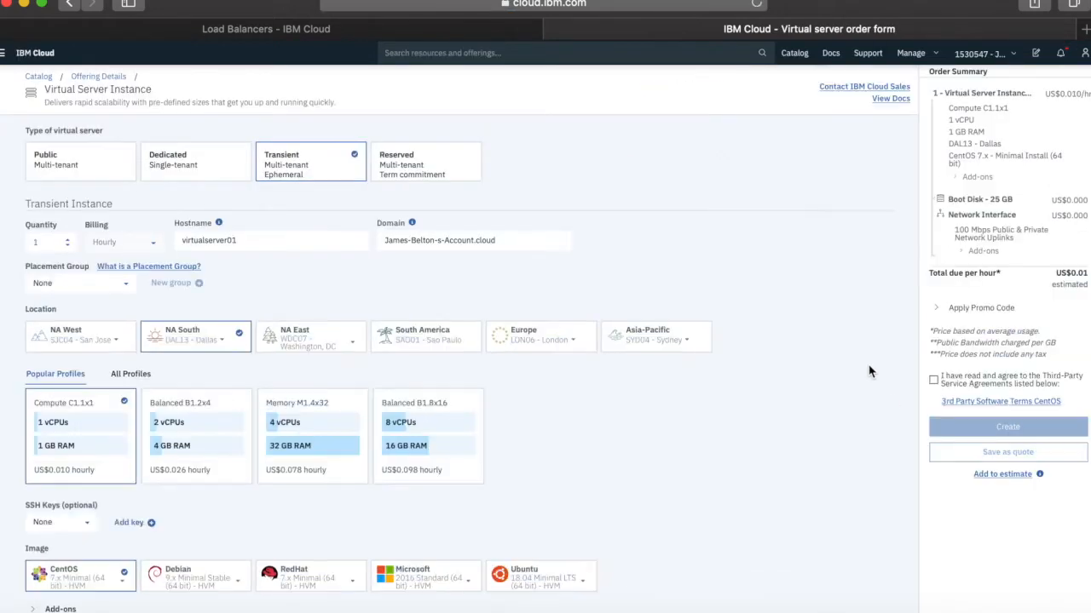
Set the transient instance quantity to 3 and the hostname to myWebServerr01.
scroll(869, 371, "down", 1)
scroll(869, 372, "up", 1)
left_click(71, 243)
left_click(72, 243)
left_click(263, 241)
left_click_drag(227, 241, 150, 242)
type("myWebServer01")
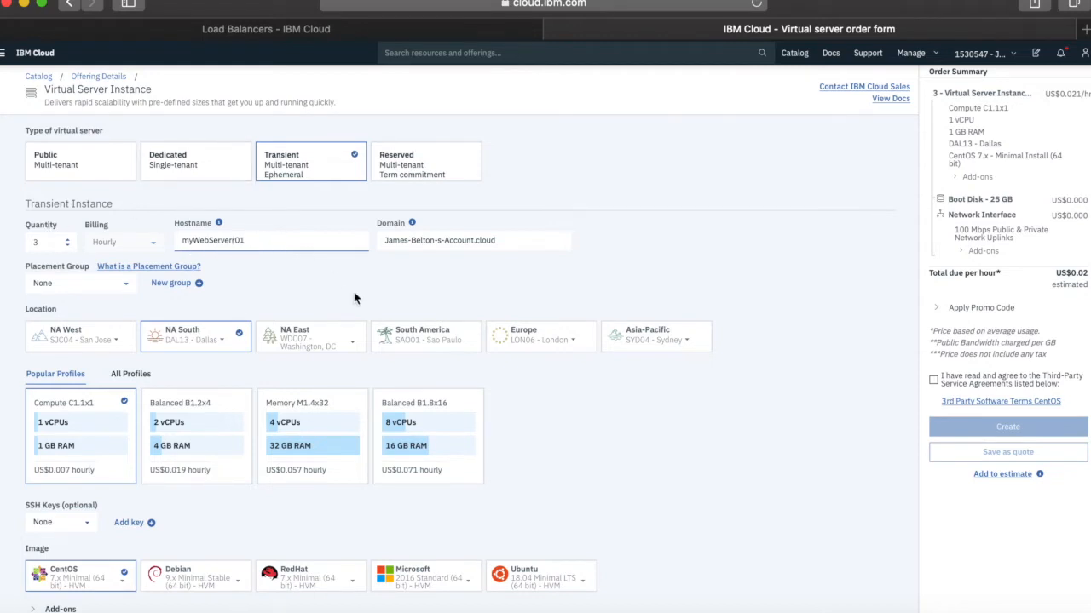
left_click(330, 292)
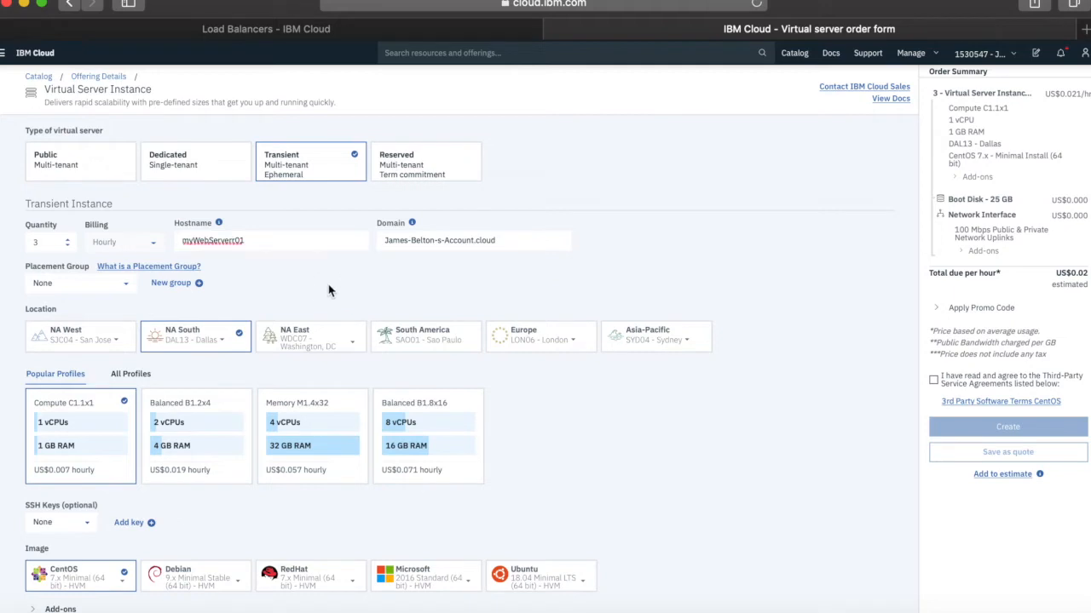
Set the web servers' location to Europe, LON06 - London and their image to CentOS 7.x LAMP (64 bit).
left_click(588, 339)
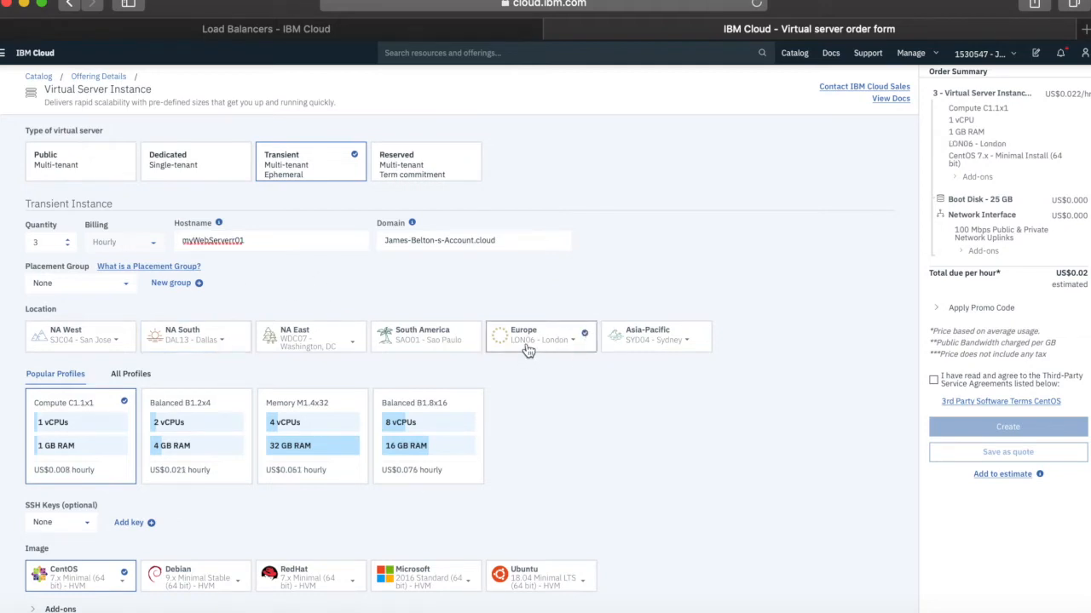
scroll(590, 437, "down", 3)
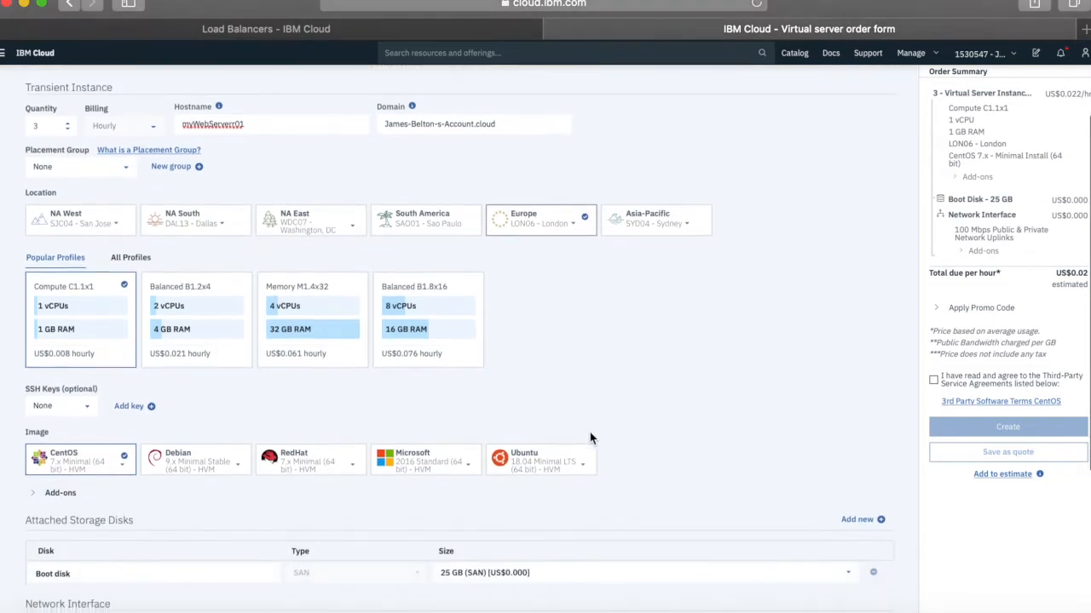
left_click(124, 466)
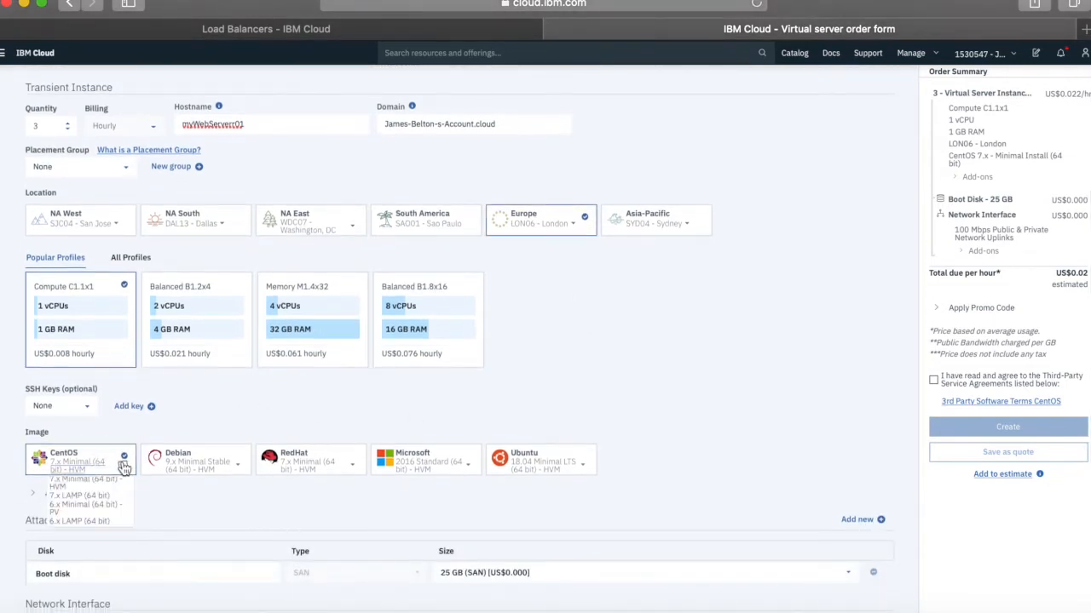
left_click(76, 499)
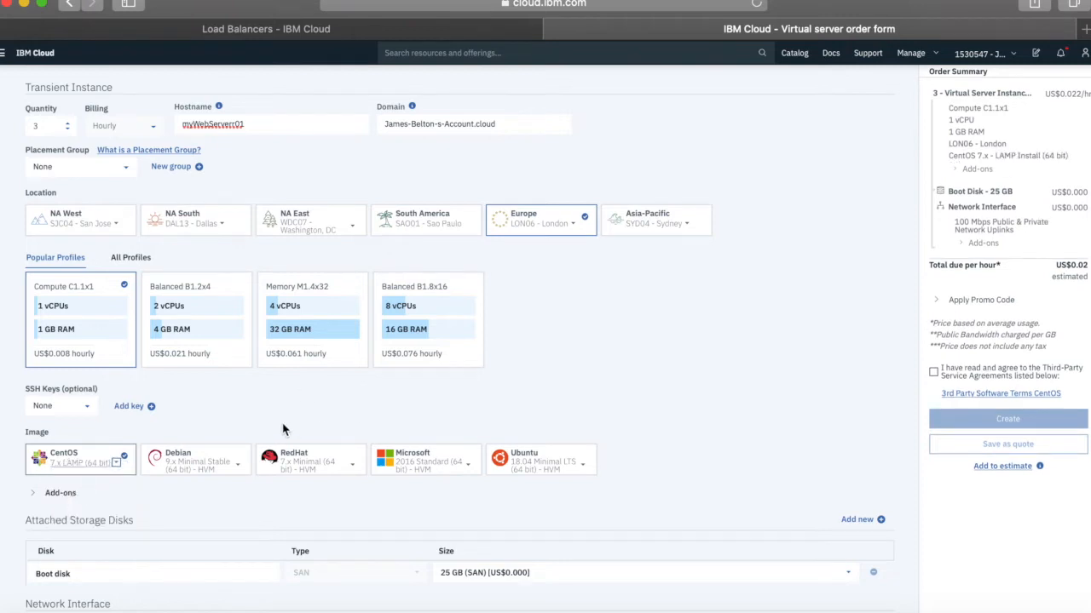
Set the web servers' uplink port speed to 100 Mbps Private Network Uplink.
scroll(283, 430, "down", 3)
scroll(283, 430, "down", 3)
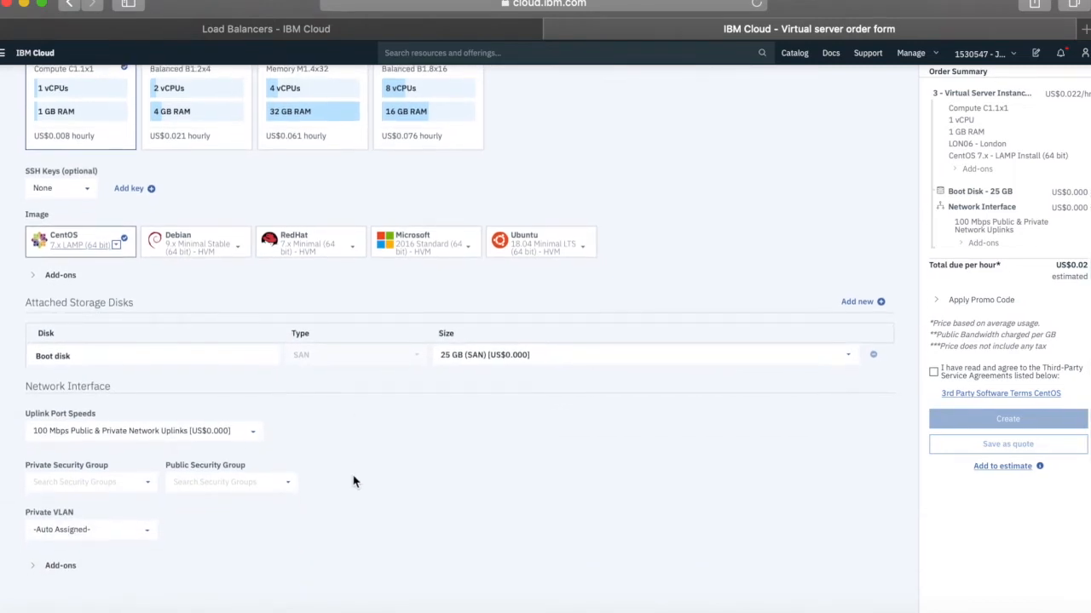
left_click(253, 433)
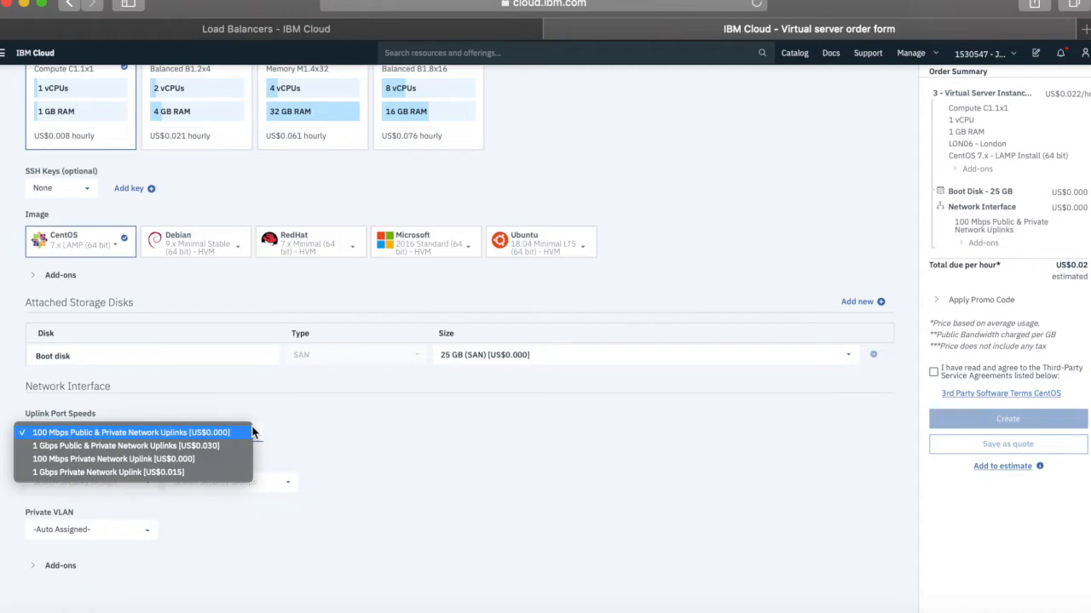
left_click(114, 461)
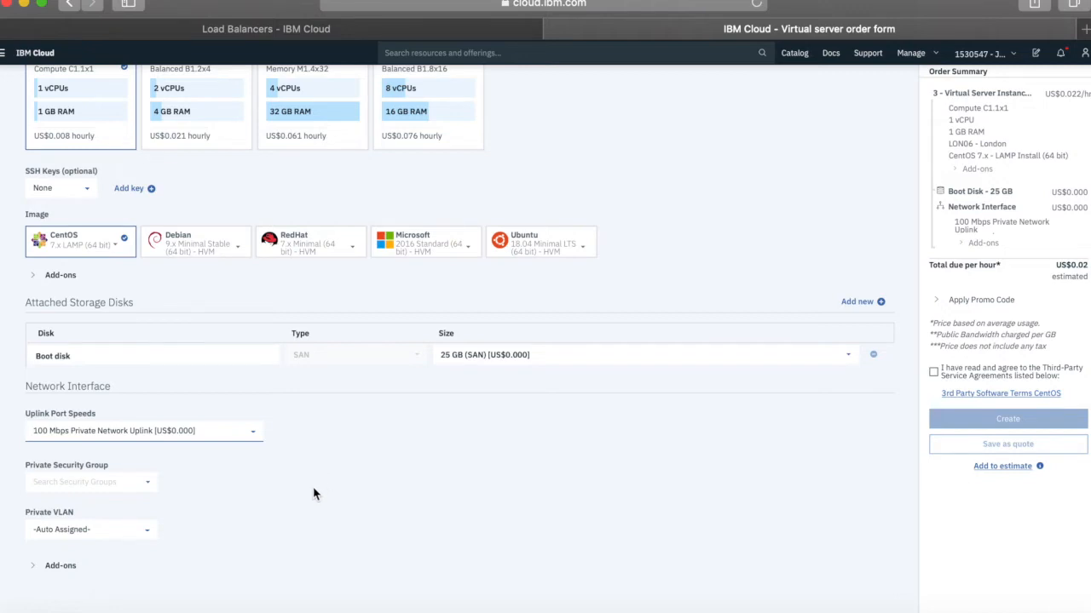
Assign only myWebServerSG as the web servers' private security group, clearing any wrongly selected groups.
left_click(150, 486)
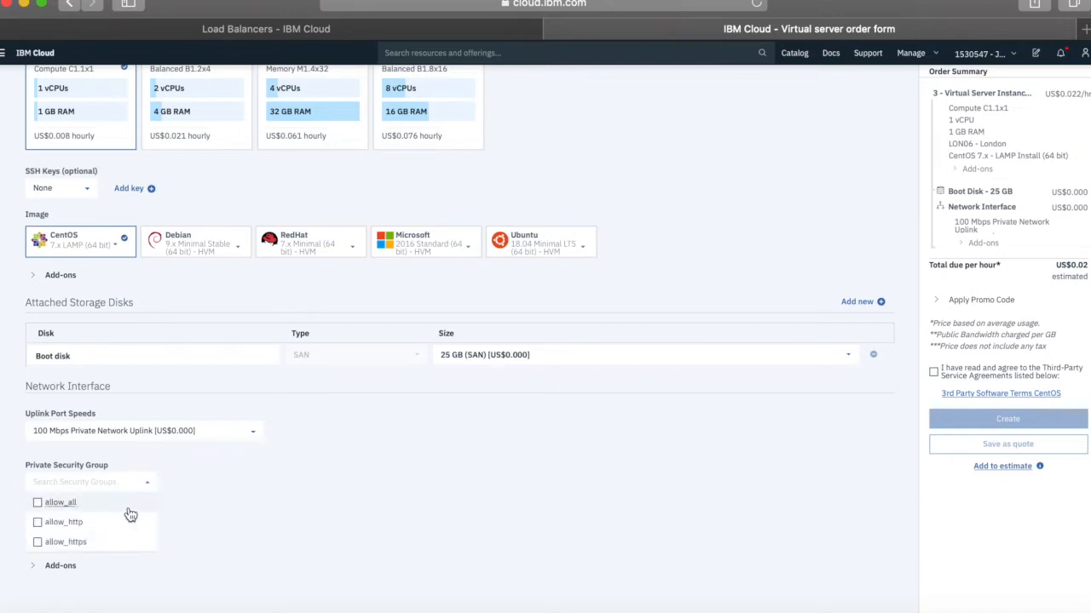
scroll(119, 522, "down", 4)
scroll(120, 526, "down", 1)
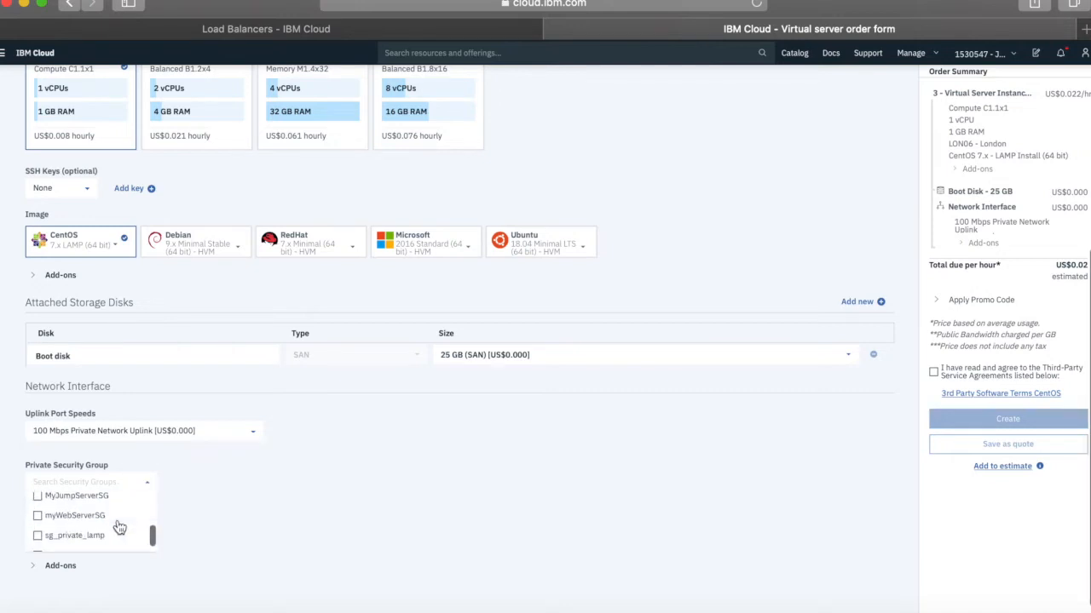
left_click(97, 517)
left_click(38, 516)
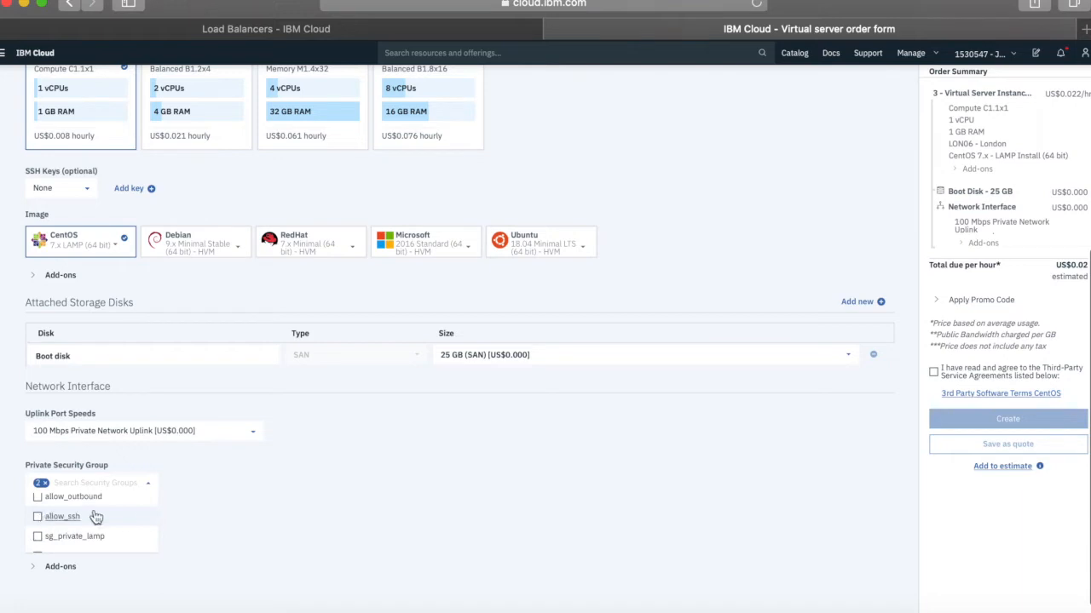
left_click(45, 483)
scroll(114, 523, "up", 1)
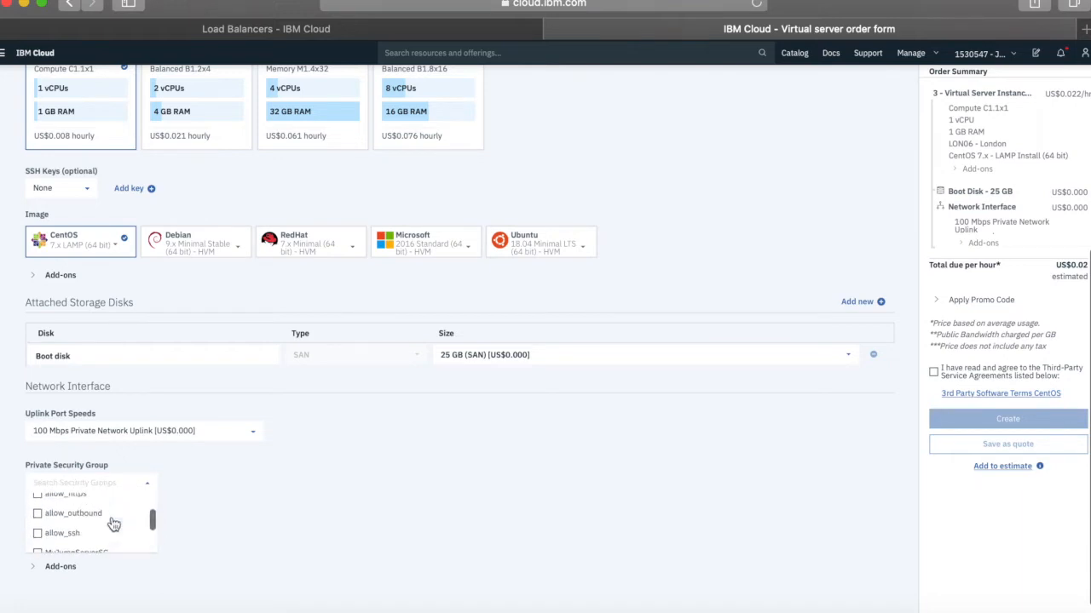
left_click(37, 526)
left_click(227, 539)
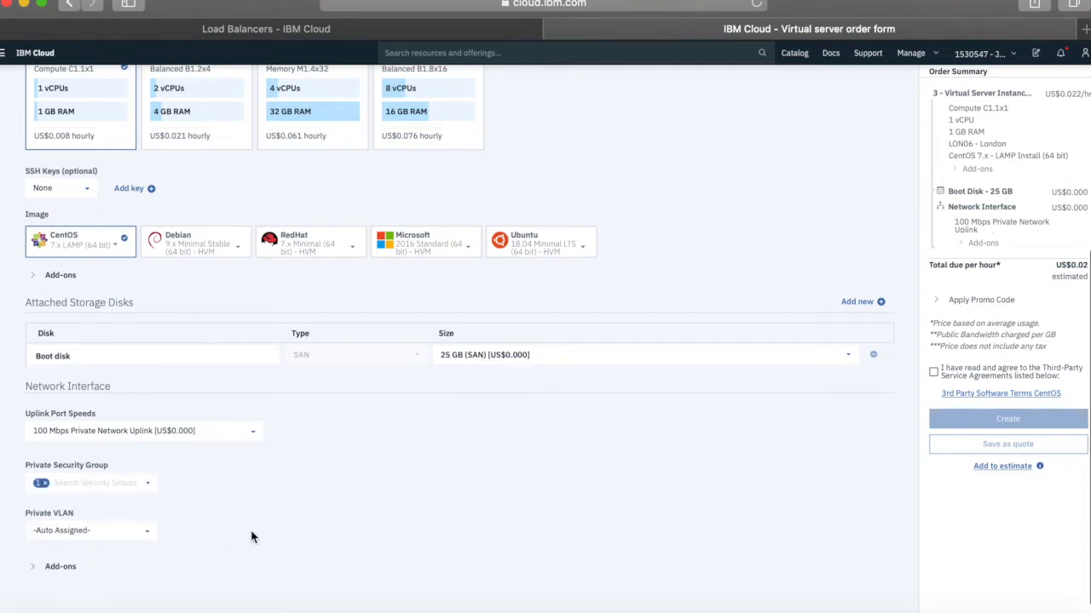
Accept the Third-Party Service Agreements and create the three web servers.
scroll(292, 533, "down", 1)
scroll(291, 535, "up", 1)
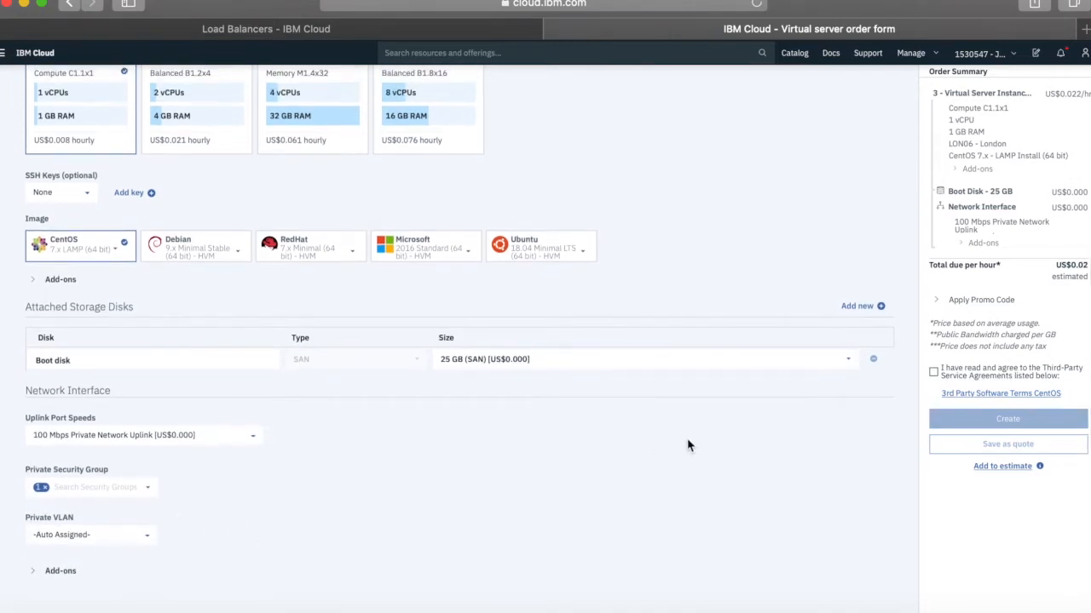
scroll(708, 508, "up", 2)
left_click(933, 372)
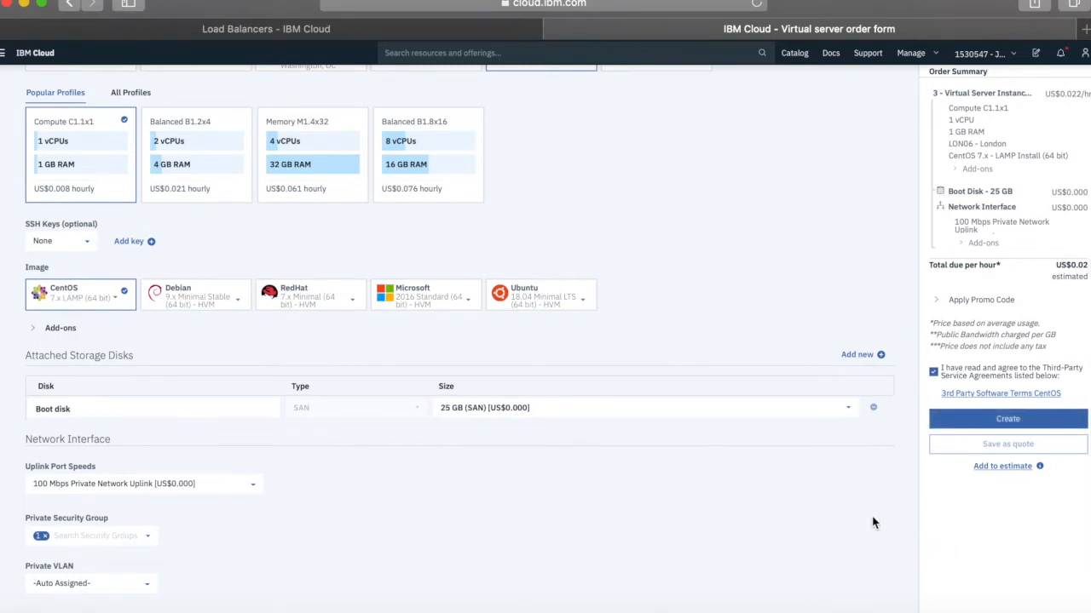
left_click(1019, 423)
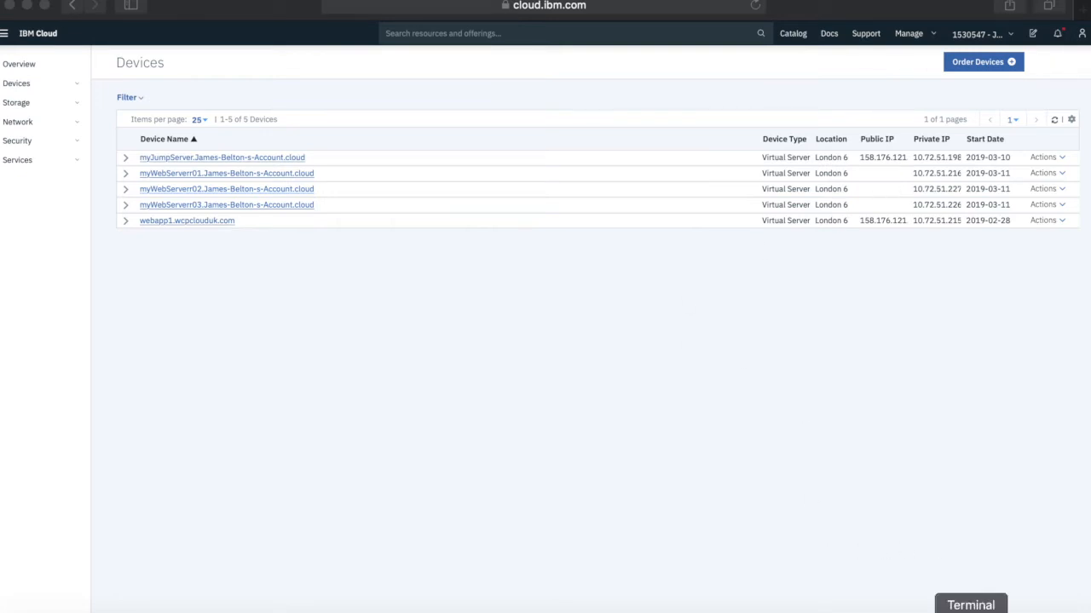
Switch to Terminal and move the myWebServerr02 window aside to uncover the device list's private IP addresses.
left_click(970, 611)
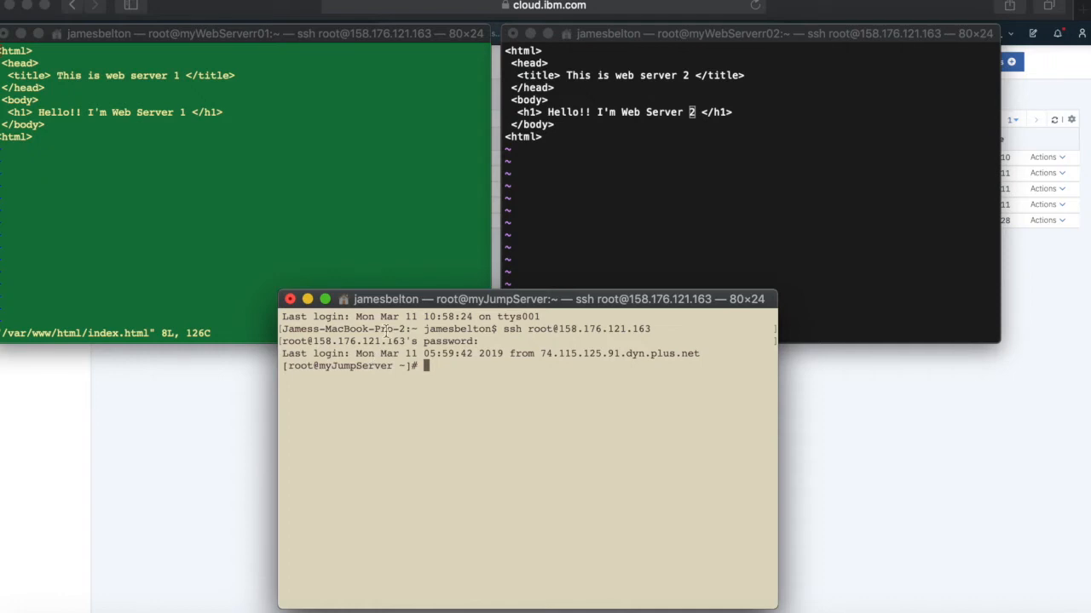
left_click_drag(419, 301, 417, 295)
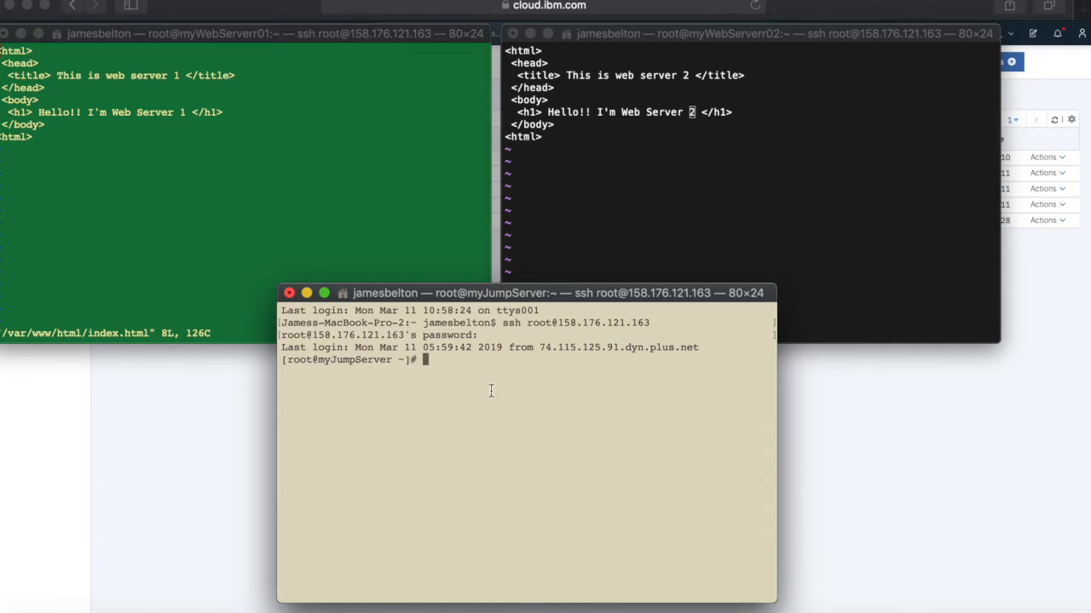
type("s")
left_click_drag(762, 35, 386, 48)
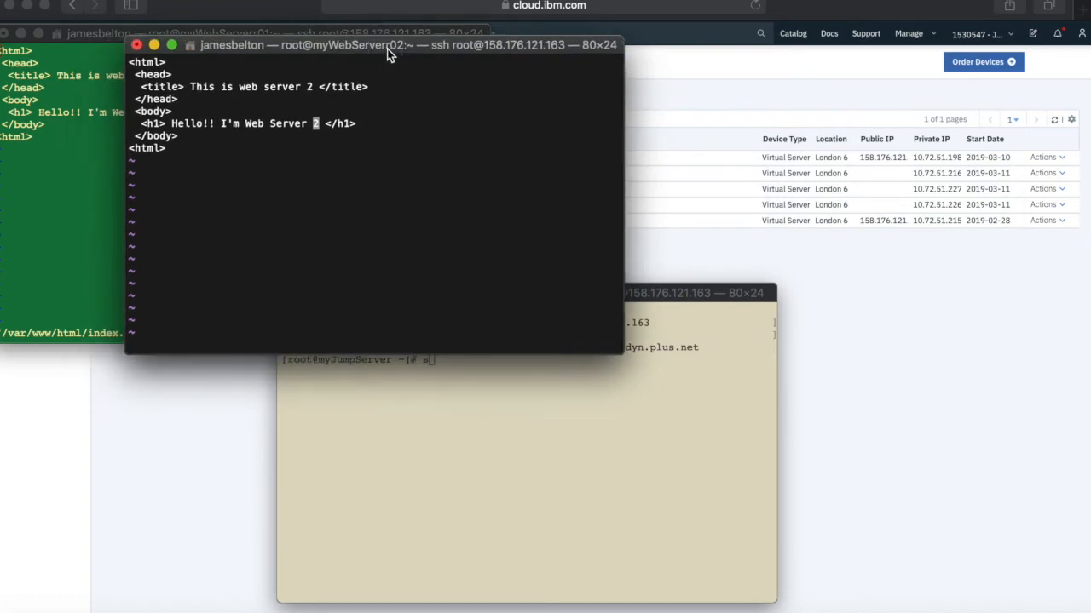
left_click(514, 404)
type("ssh")
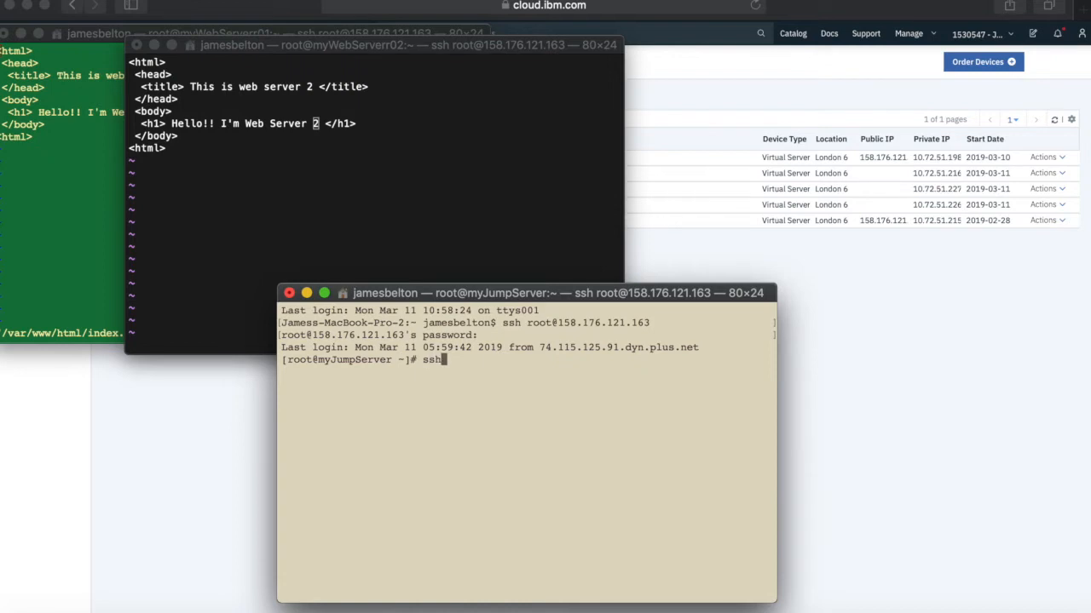
type(" root@10.72.51.226")
key("Return")
type("yes")
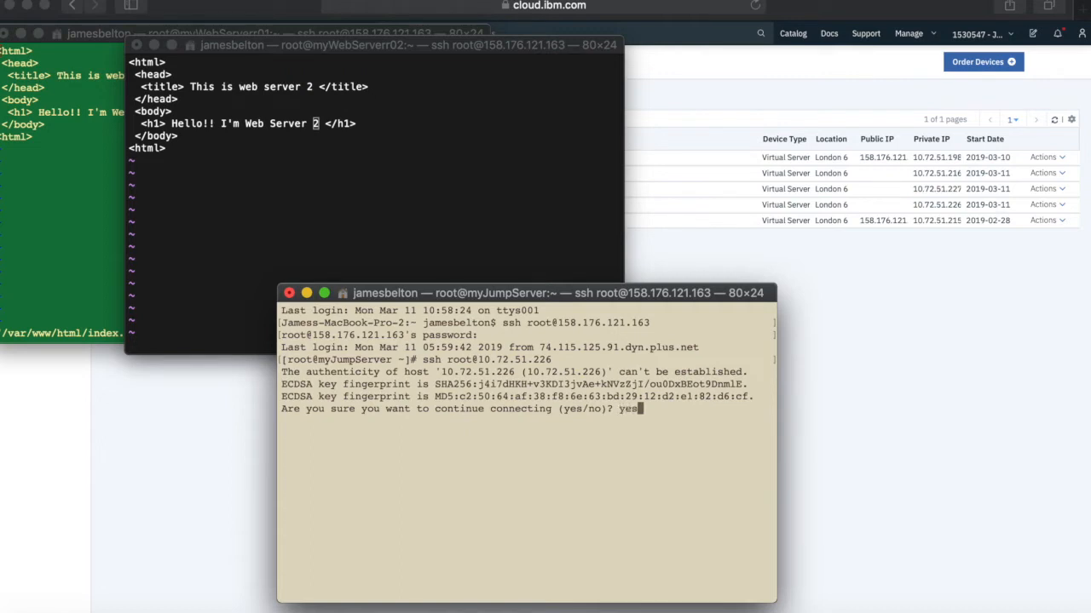
key("Return")
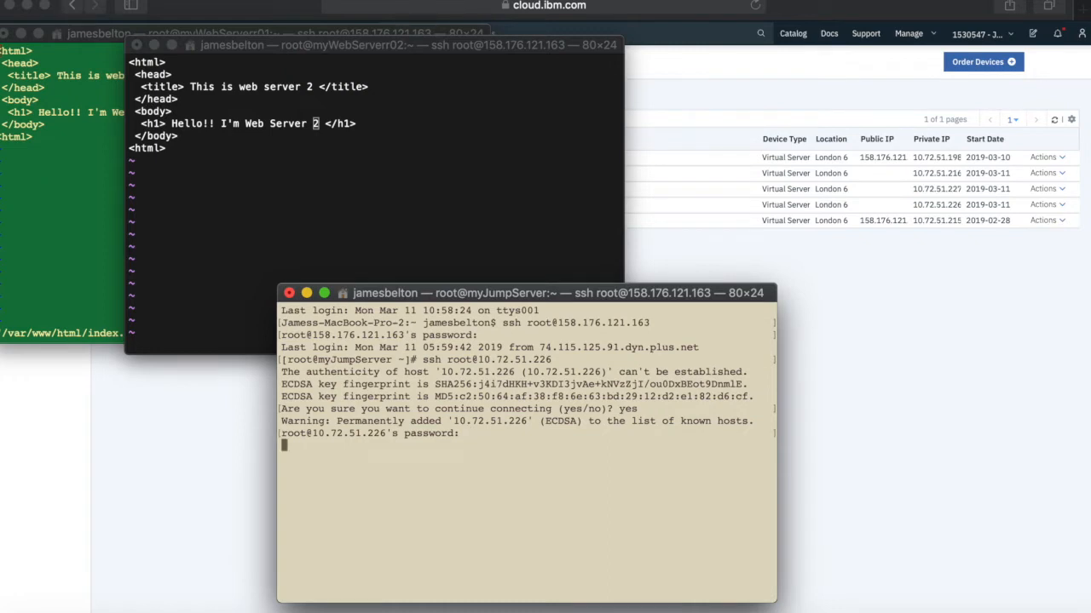
key("Return")
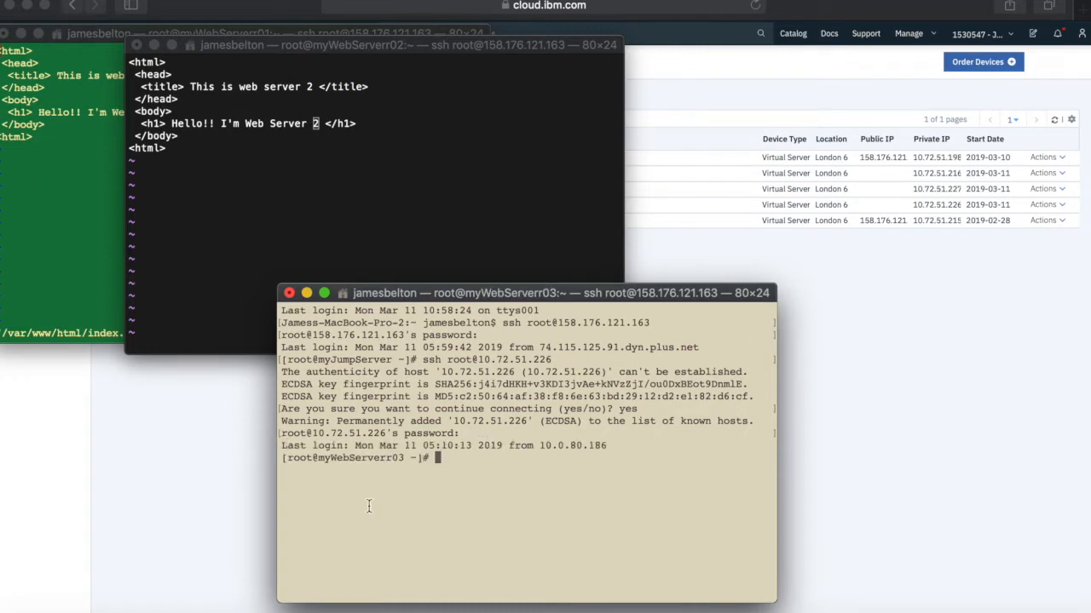
Move the myWebServerr02 terminal window beside the myWebServerr01 window so that both index.html files can be compared.
left_click(309, 469)
left_click_drag(436, 42, 829, 30)
left_click(442, 194)
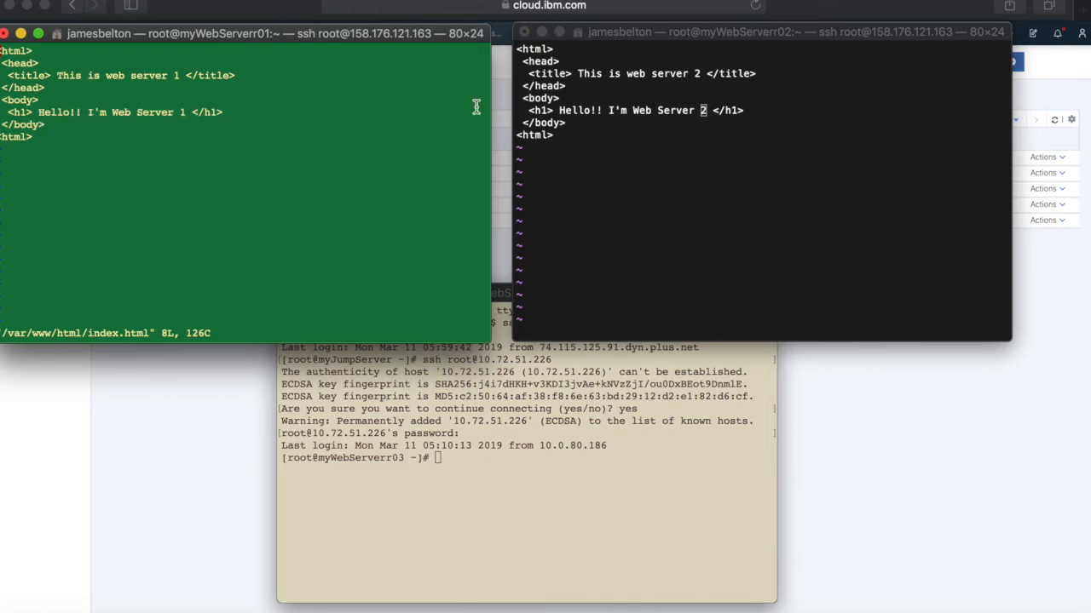
left_click(689, 129)
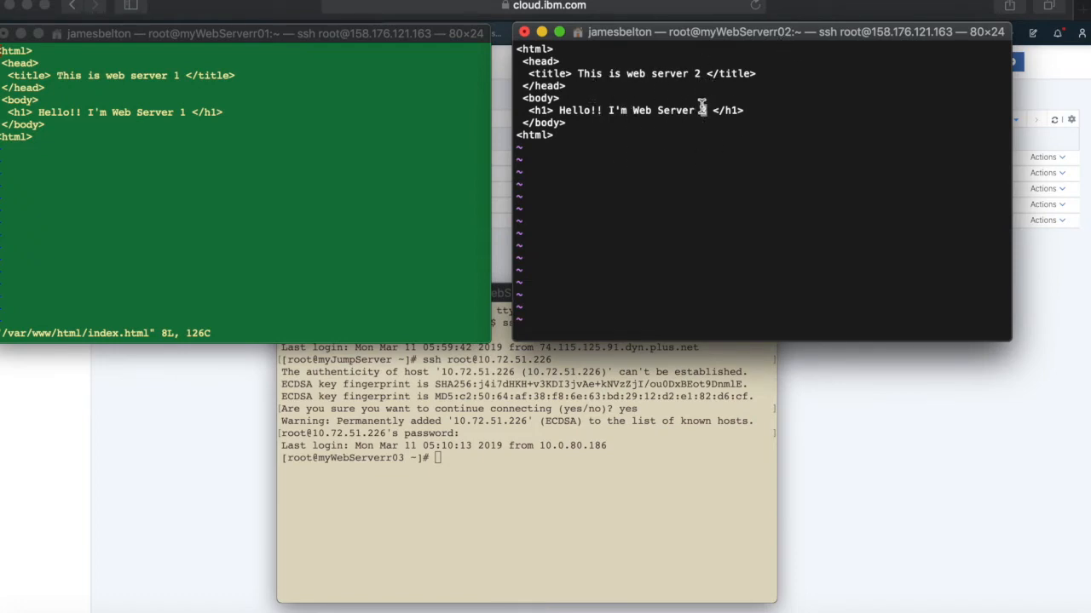
Open /var/www/html/index.html in vi on myWebServerr03 and enter insert mode.
left_click(538, 470)
left_click(501, 452)
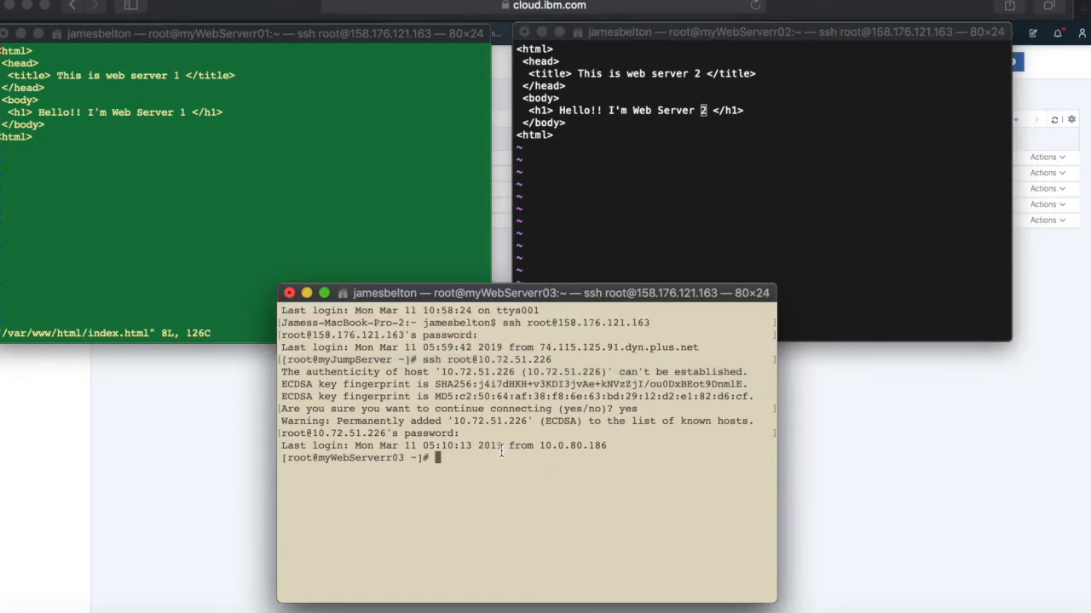
type("vi /var/www/html/index.html")
key("Return")
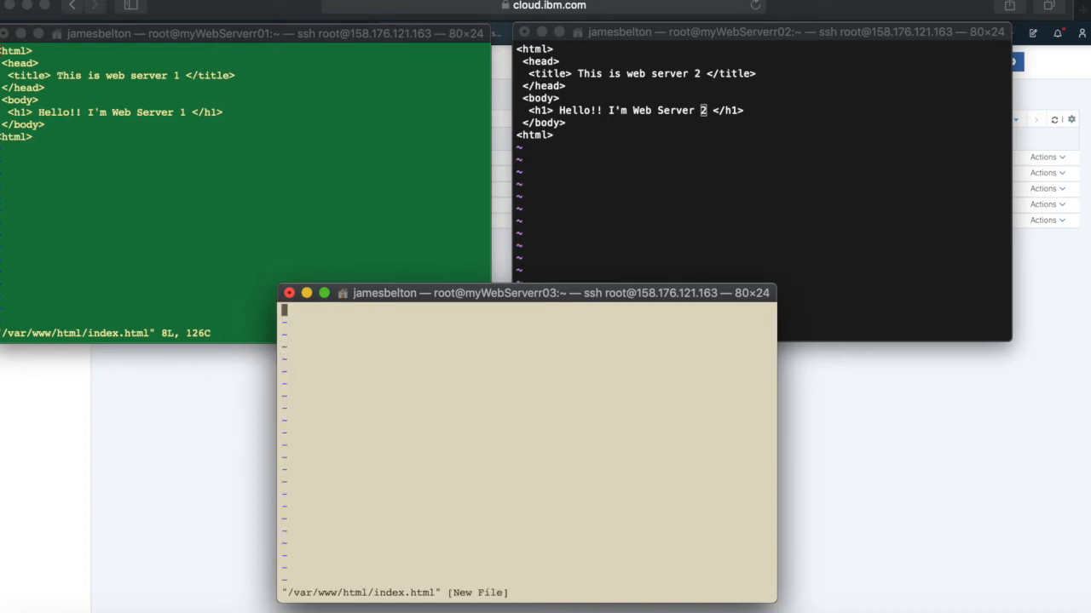
key("i")
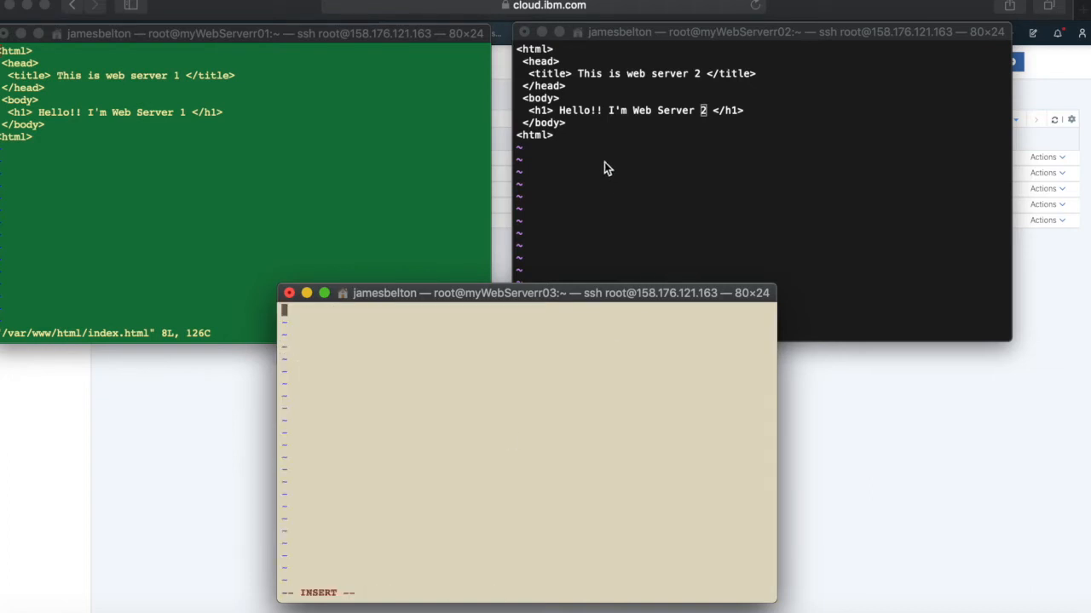
Copy the whole HTML page from the myWebServerr02 window into index.html on myWebServerr03.
left_click(604, 168)
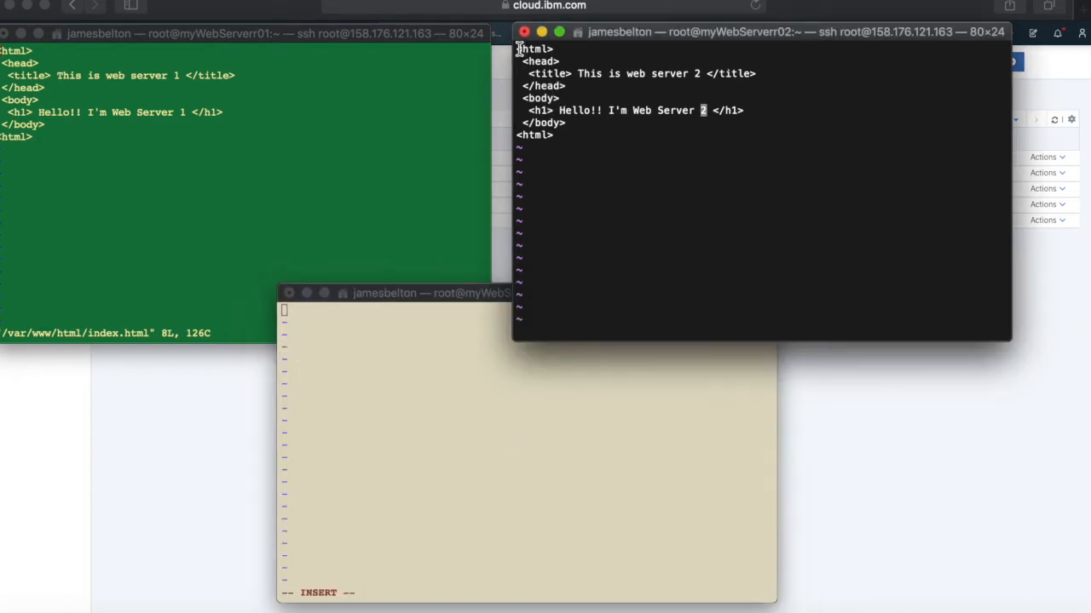
left_click_drag(517, 49, 553, 134)
left_click(319, 338)
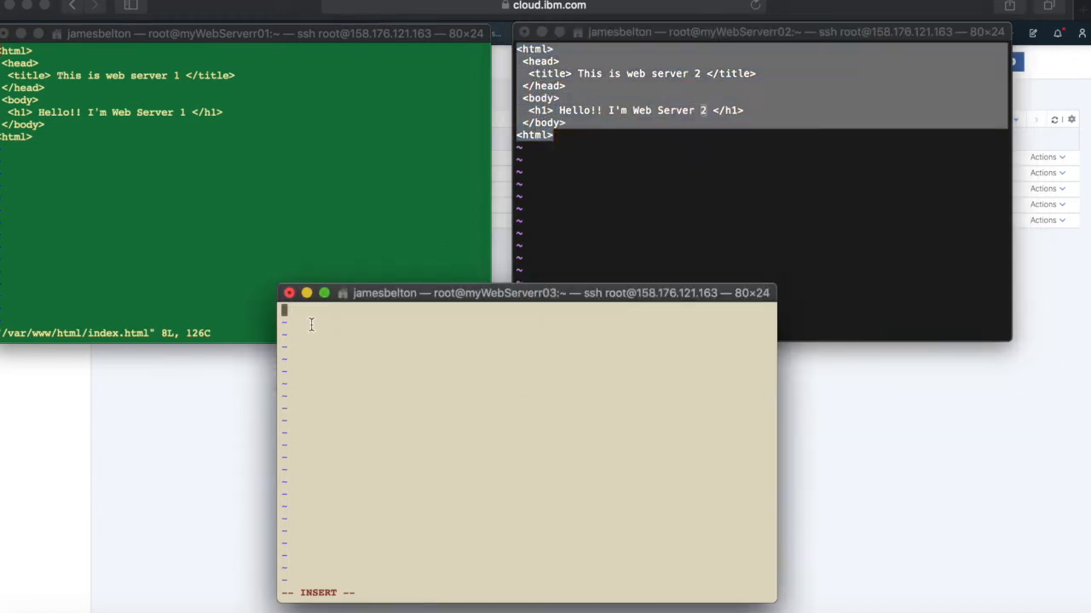
type("<html>  <head>   <title> This is web server 2 </title>  </head>  <body>   <h1> Hello!! I'm Web Server 2 </h1>  </body> <html>")
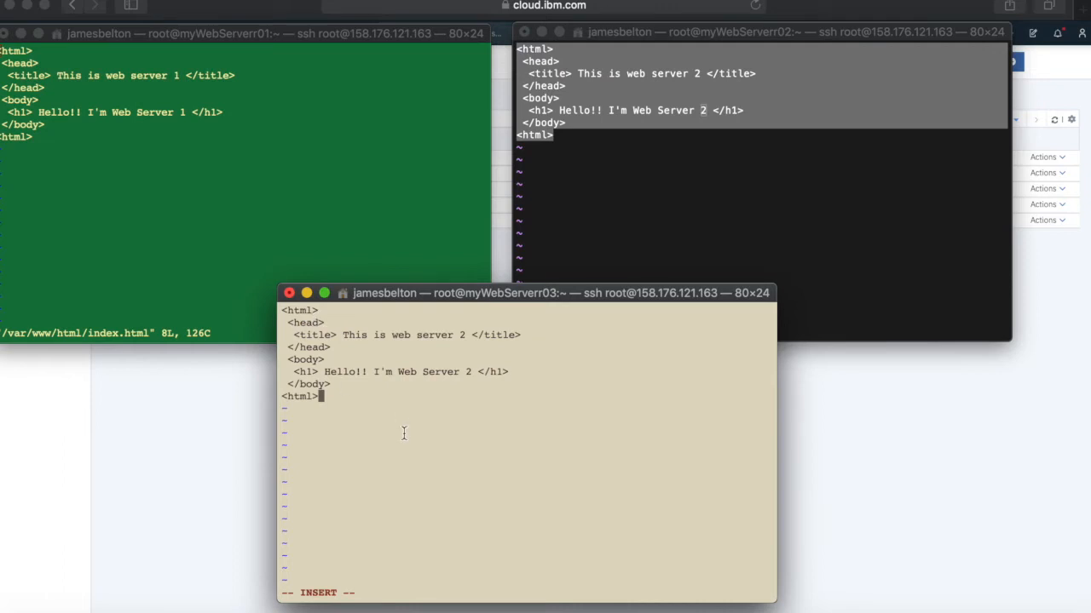
Change the server number to 3 in the title and heading of myWebServerr03's index.html, and leave insert mode.
key("Up")
key("Up")
key("Up")
key("Up")
key("Right")
key("Right")
key("Right")
key("Right")
key("Right")
key("Right")
key("Right")
key("Right")
key("Right")
key("Right")
key("Right")
key("Right")
key("Right")
key("Right")
key("Right")
key("Right")
key("Right")
key("Right")
key("Right")
key("Right")
key("Right")
key("Right")
type("x")
key("BackSpace")
key("Delete")
type("3")
key("Down")
key("Down")
key("Down")
key("Right")
key("Right")
key("Left")
key("BackSpace")
type("3")
key("Escape")
Compare the pages in the other two server windows, and save and close index.html on myWebServerr03.
left_click(596, 196)
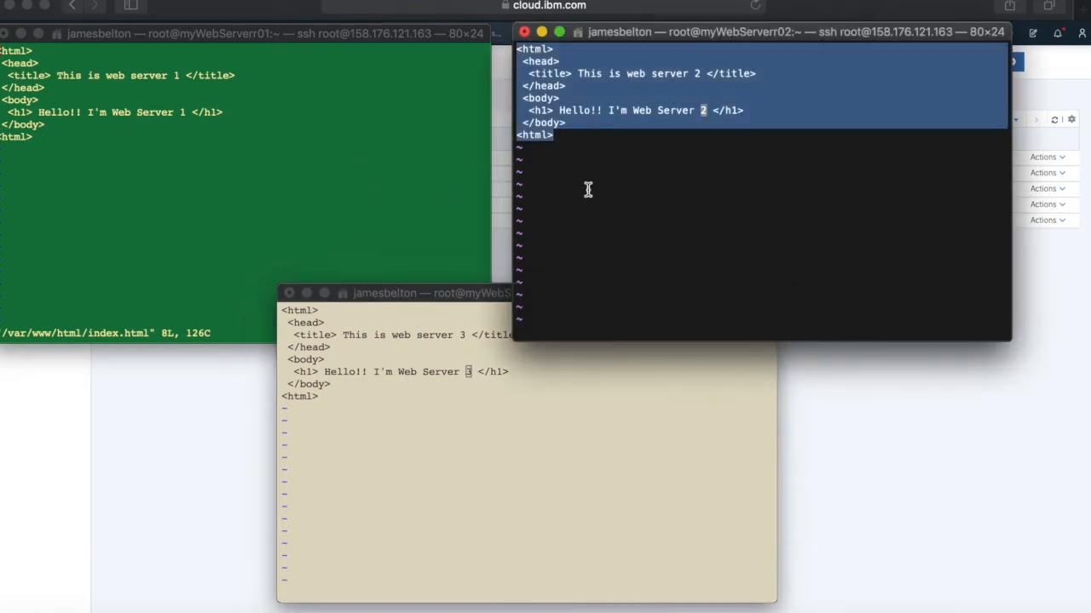
left_click(588, 191)
left_click(422, 178)
left_click(568, 426)
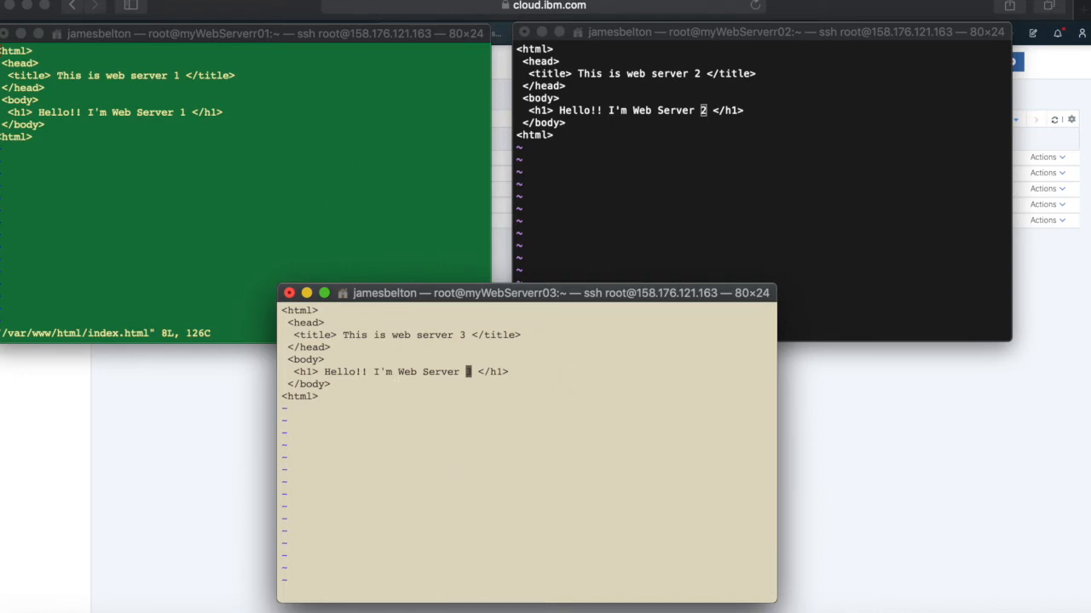
type(":wq")
key("Return")
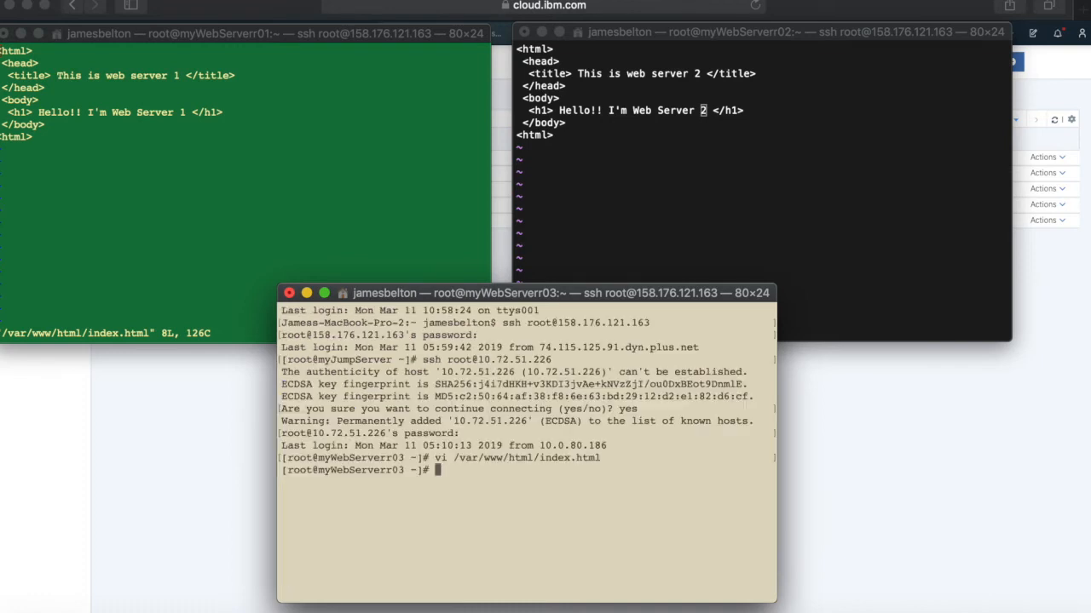
Save and close index.html on myWebServerr02 and on myWebServerr01.
left_click(643, 237)
left_click(603, 318)
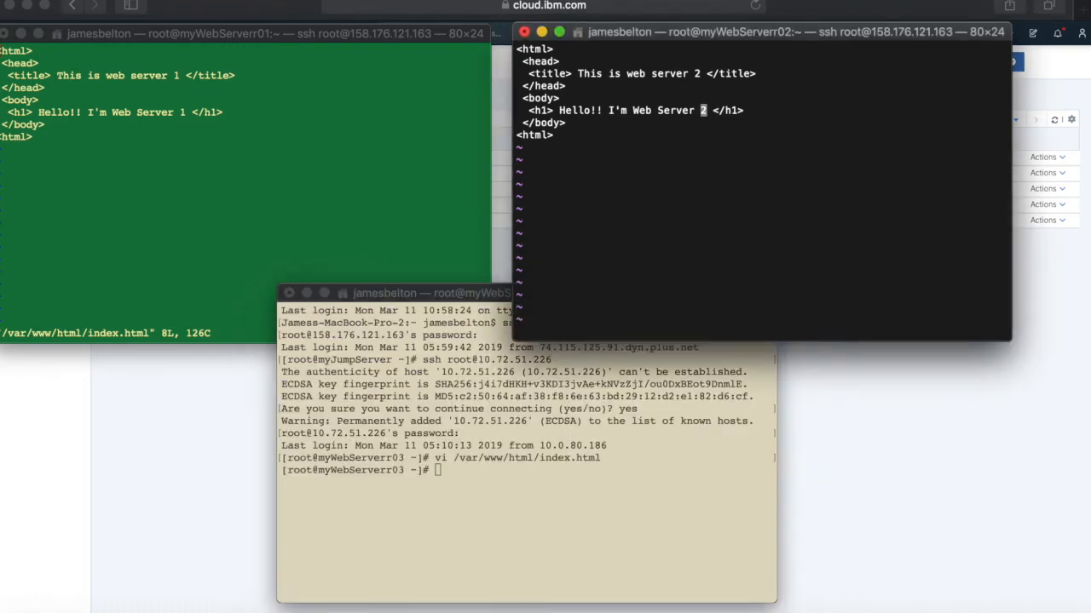
type(":wq")
key("Return")
left_click(228, 241)
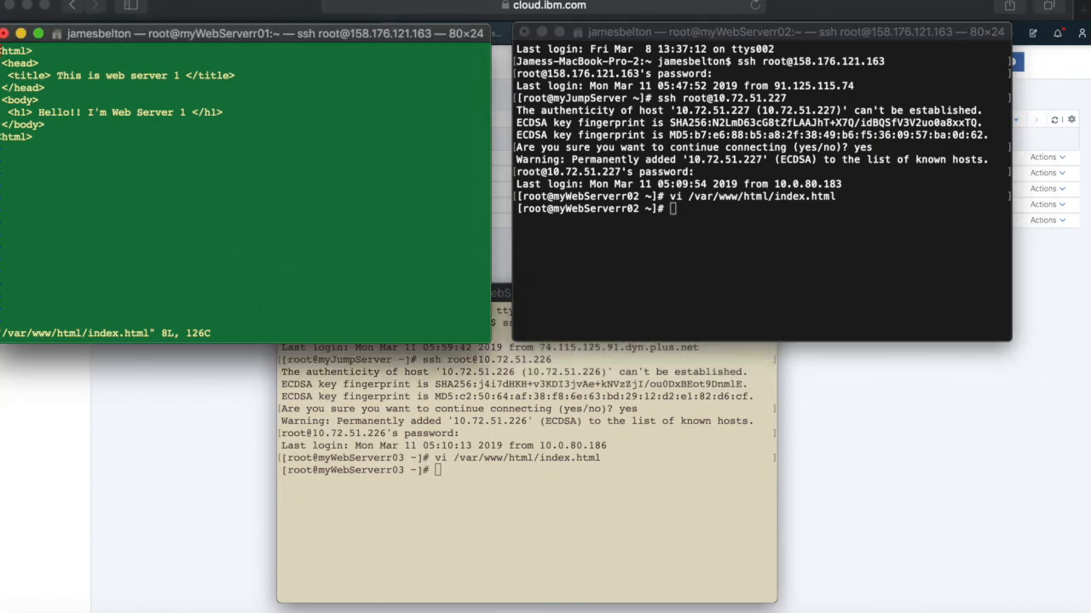
type(":wq")
key("Return")
Switch to the IBM Cloud browser window and start creating an IBM Cloud Load Balancer from the catalog's Networking category.
left_click(634, 259)
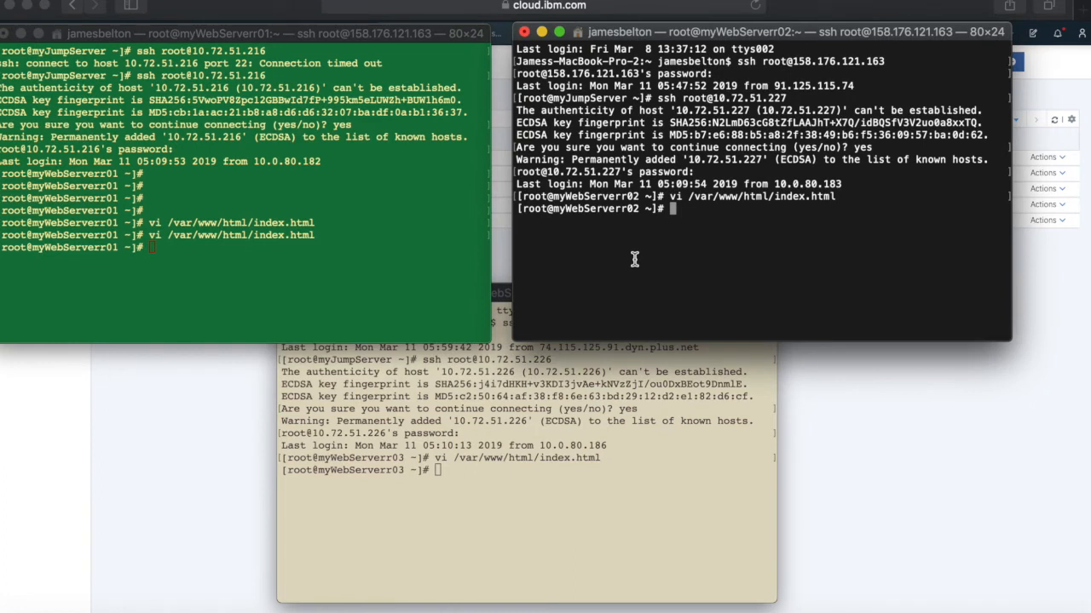
left_click(872, 528)
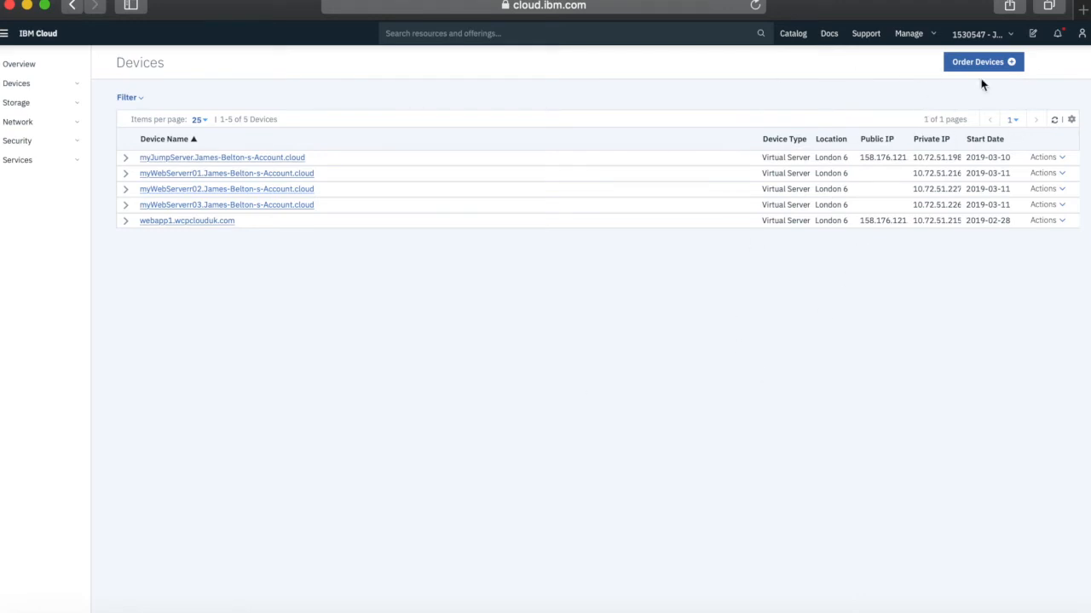
left_click(792, 38)
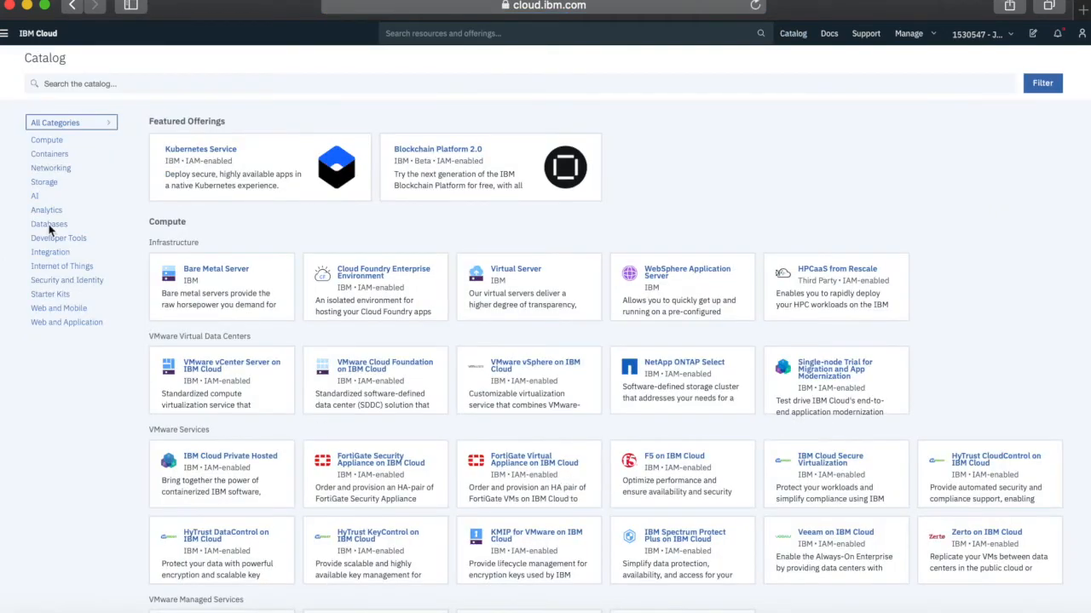
left_click(64, 174)
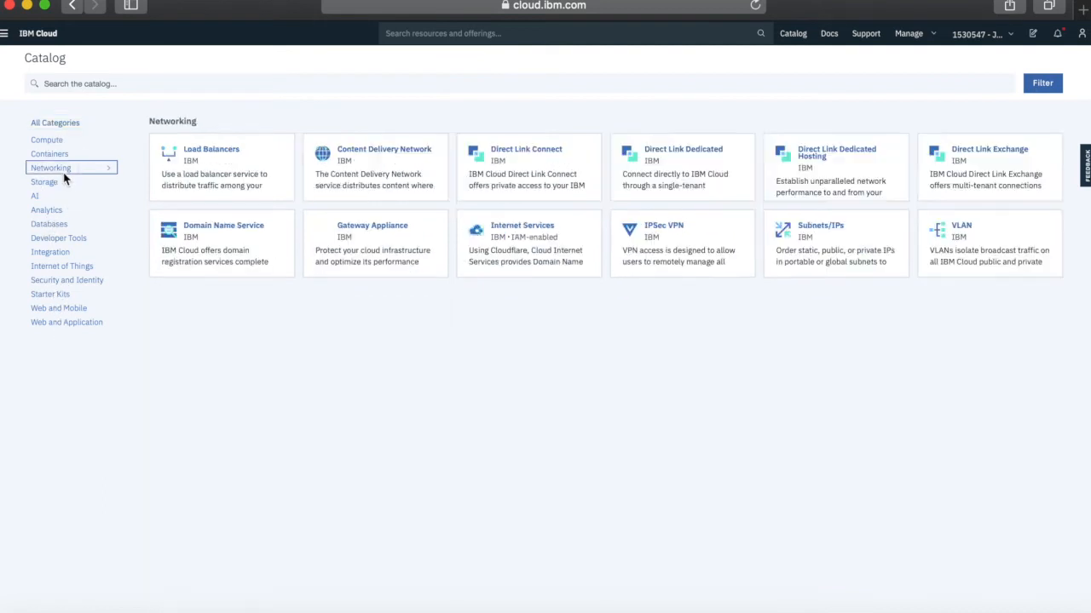
left_click(201, 173)
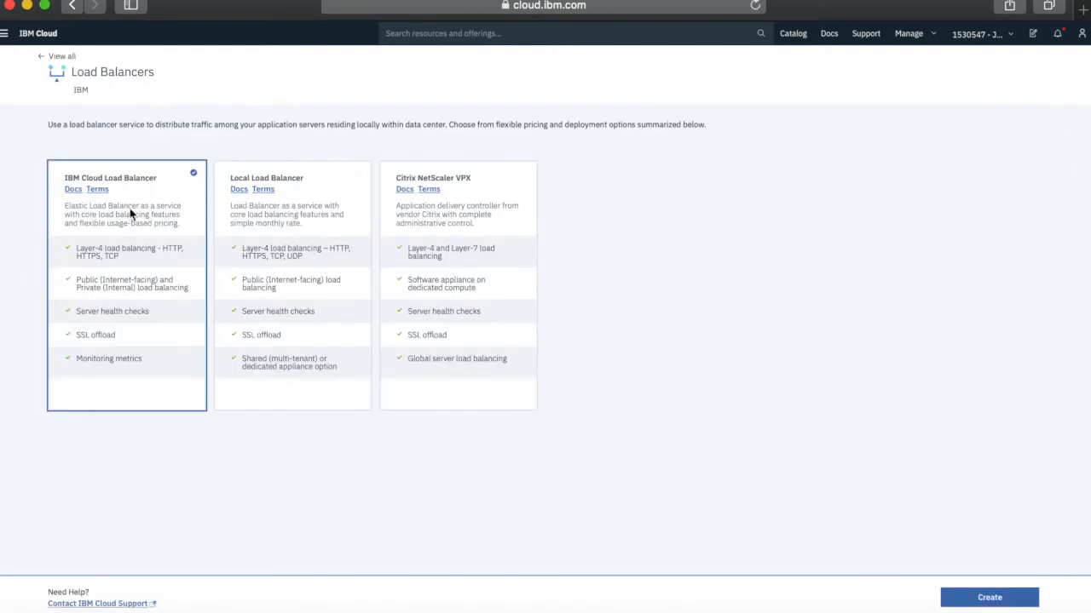
left_click(151, 213)
left_click(1009, 601)
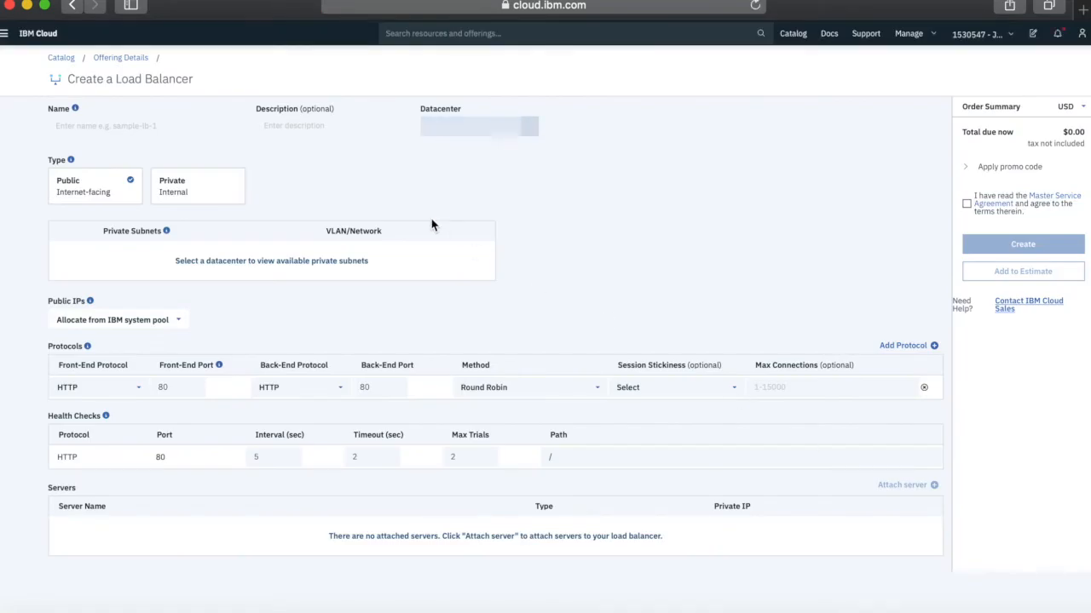
Name the load balancer myWebSiteLB and describe it as "this is the LB ahead of my website".
left_click(118, 126)
type("myW")
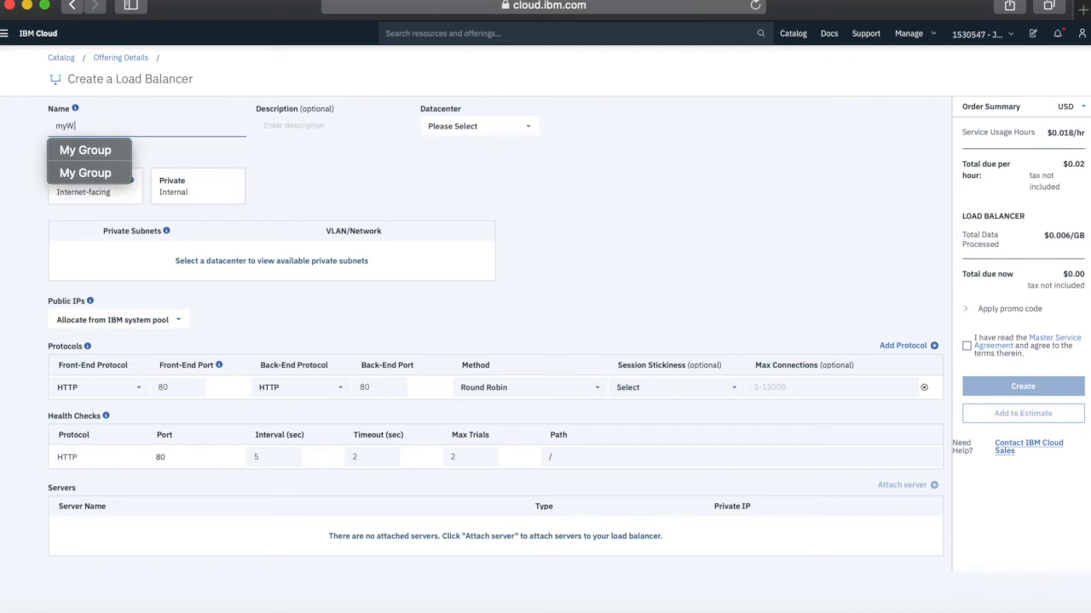
type("ebSiteLB")
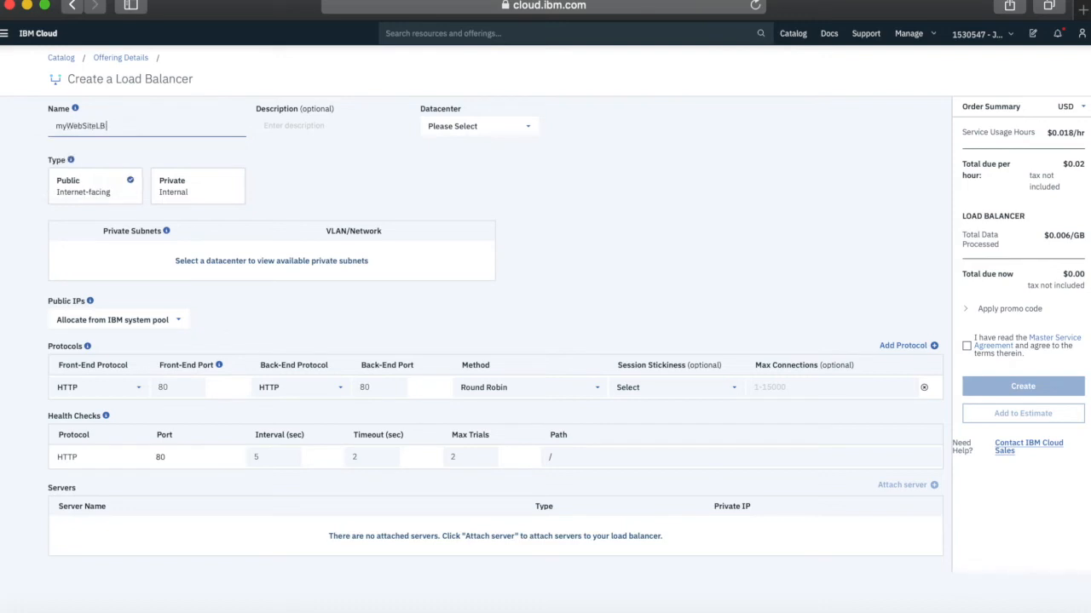
key("Tab")
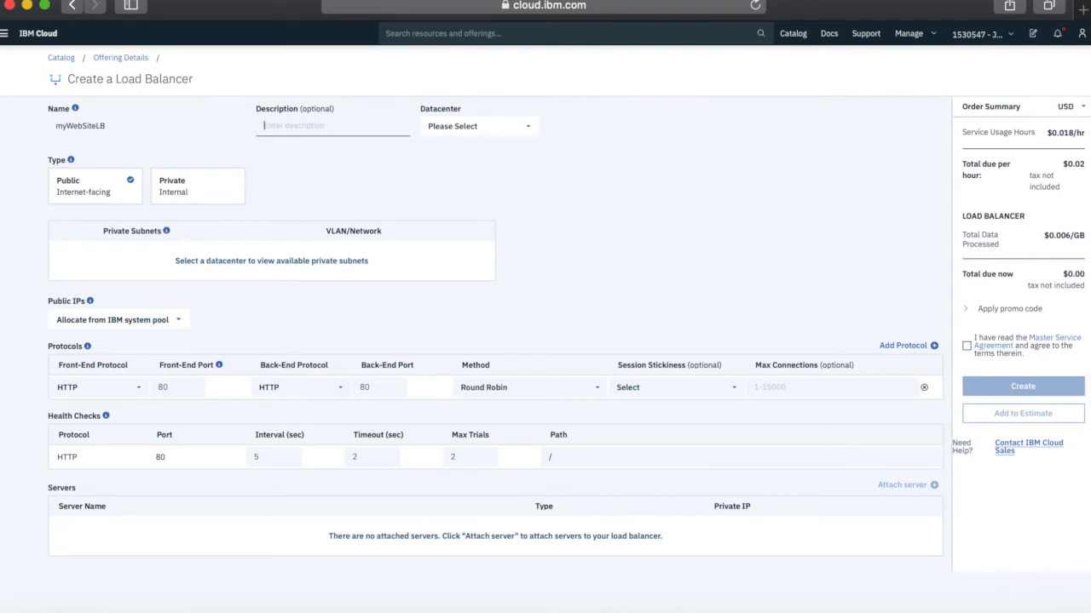
type("t")
type("te")
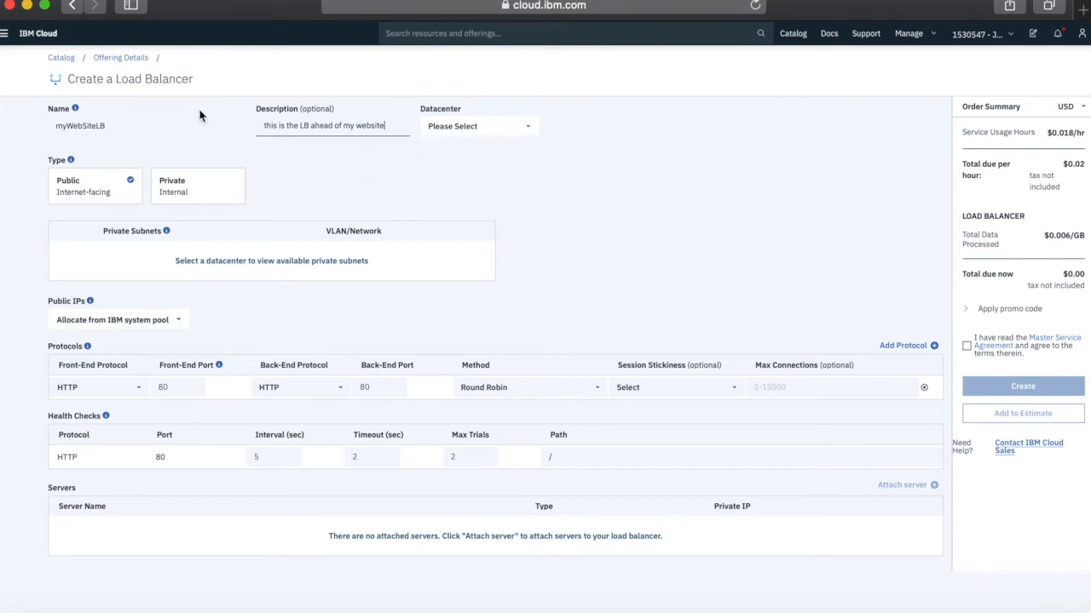
left_click(641, 170)
Set the load balancer's datacenter to LON06 - London.
left_click(530, 127)
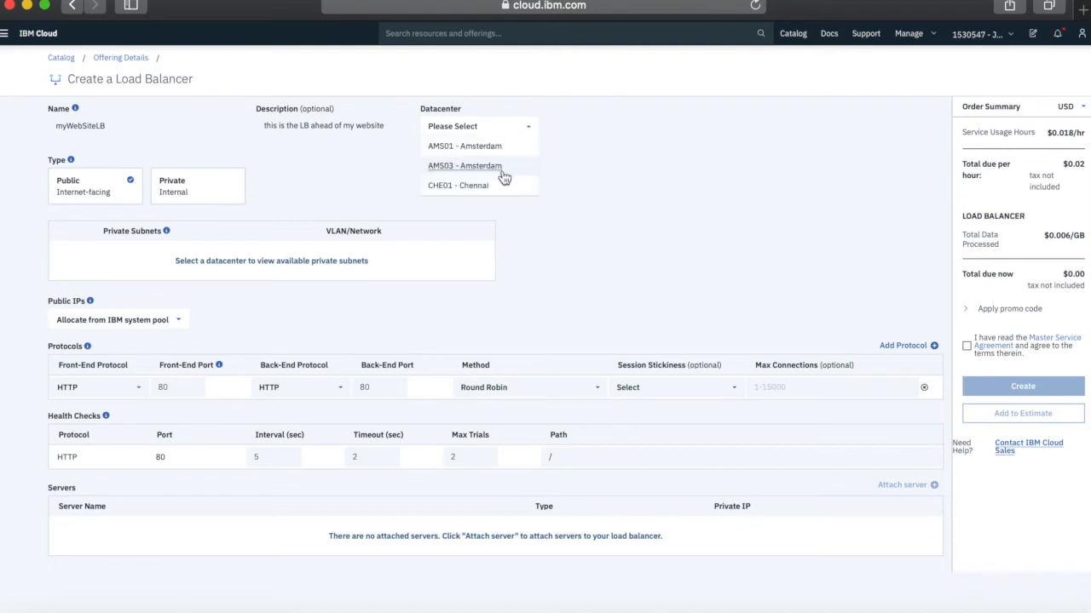
scroll(504, 176, "down", 5)
scroll(504, 176, "down", 5)
scroll(504, 176, "down", 1)
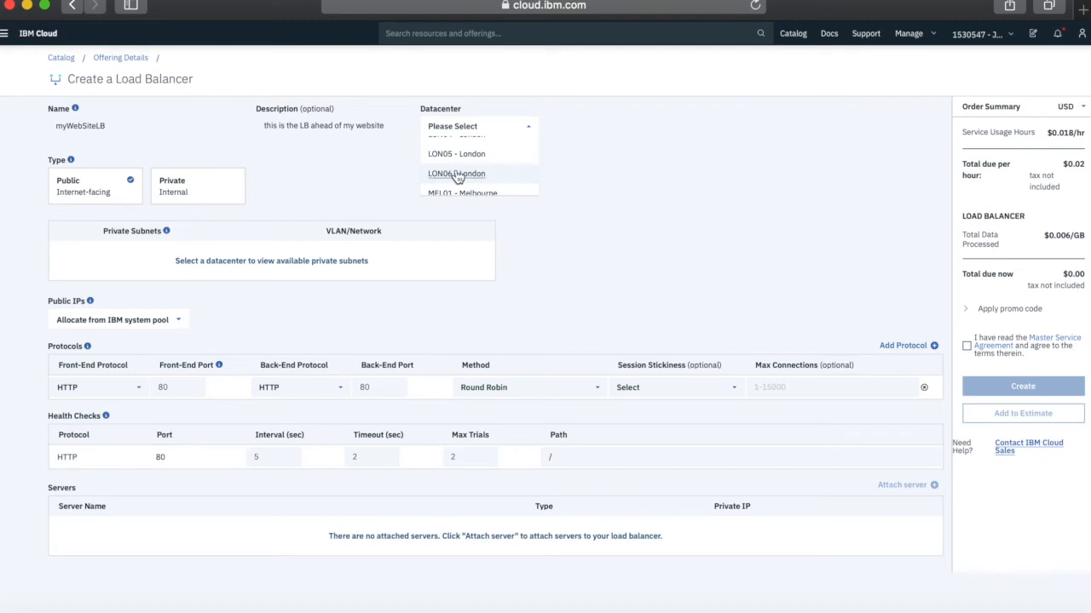
scroll(457, 176, "up", 3)
scroll(457, 176, "down", 1)
scroll(457, 175, "down", 2)
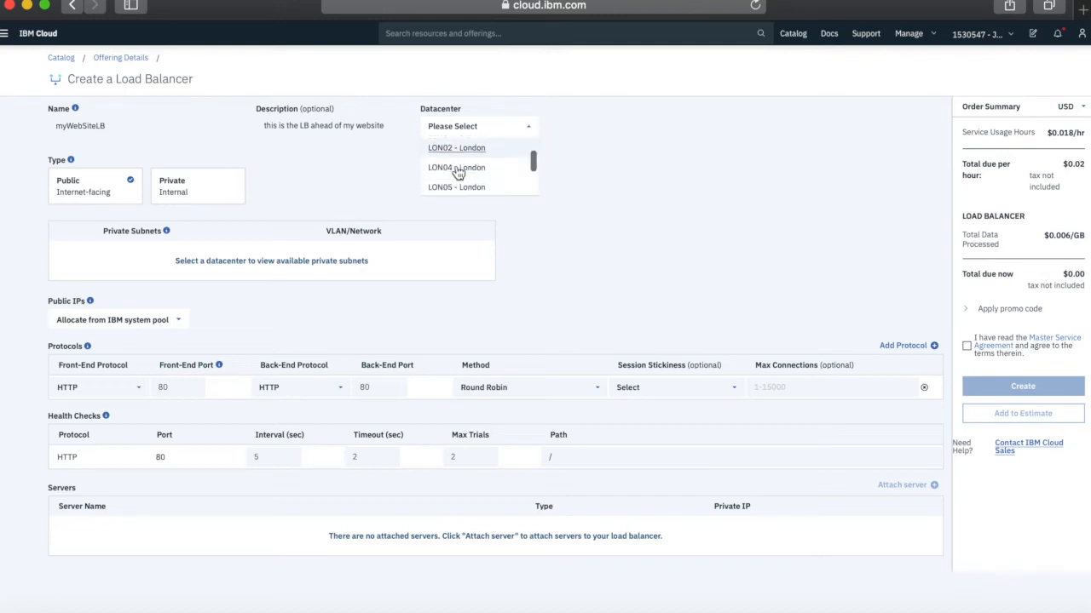
scroll(457, 172, "down", 1)
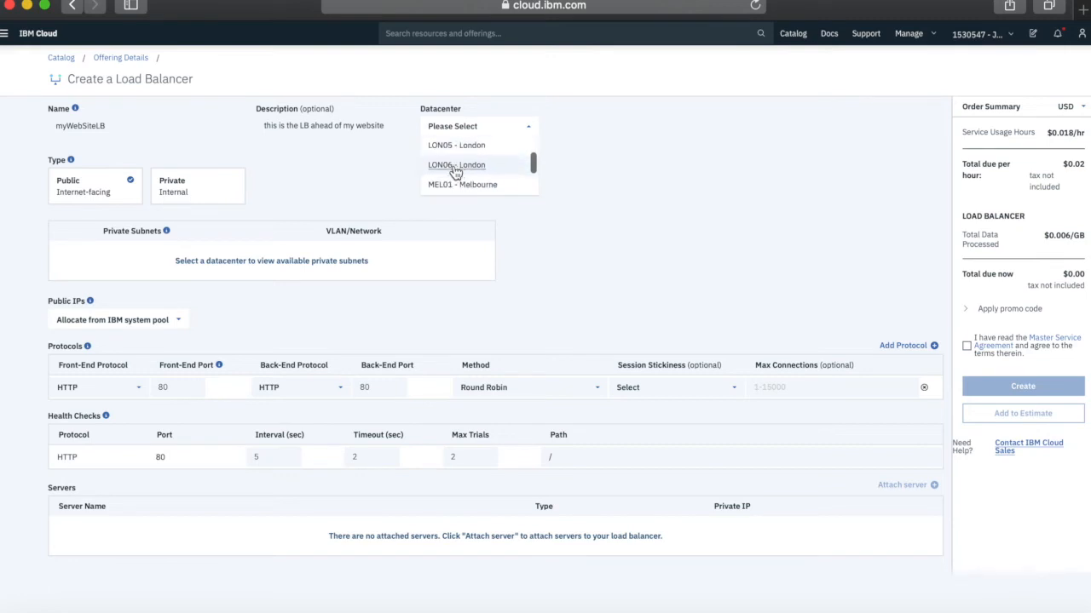
left_click(449, 170)
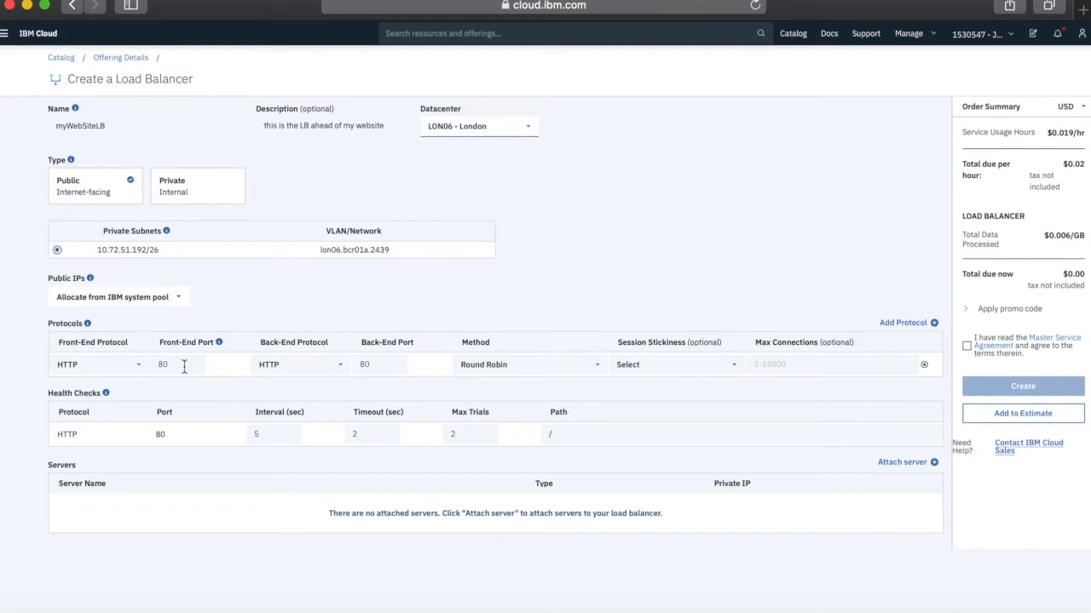
Set the HTTP health check path to /index.html.
left_click(903, 323)
left_click(574, 433)
type("index.html")
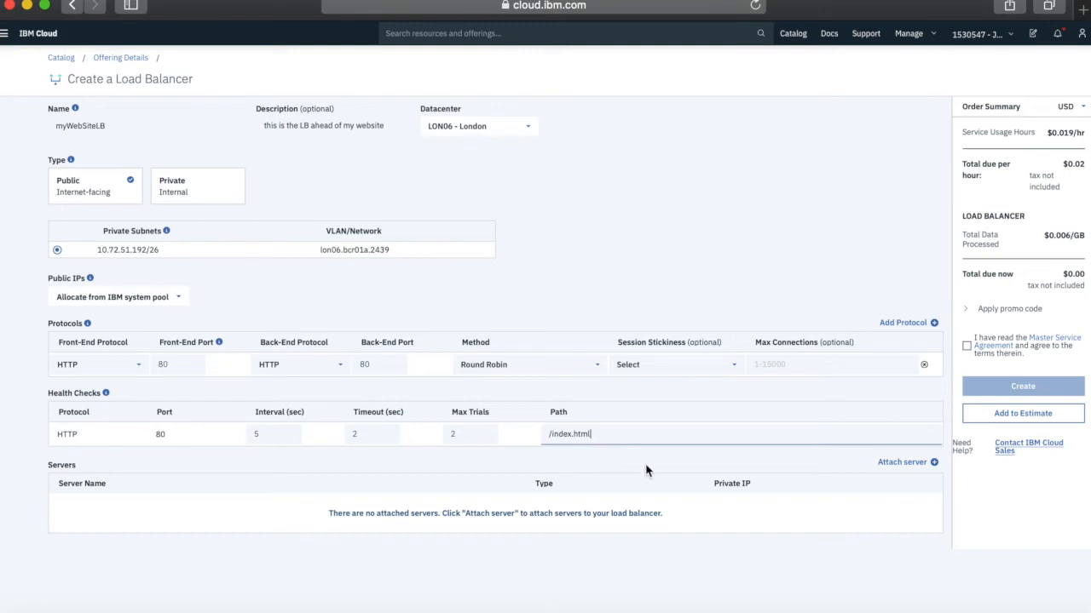
left_click(335, 576)
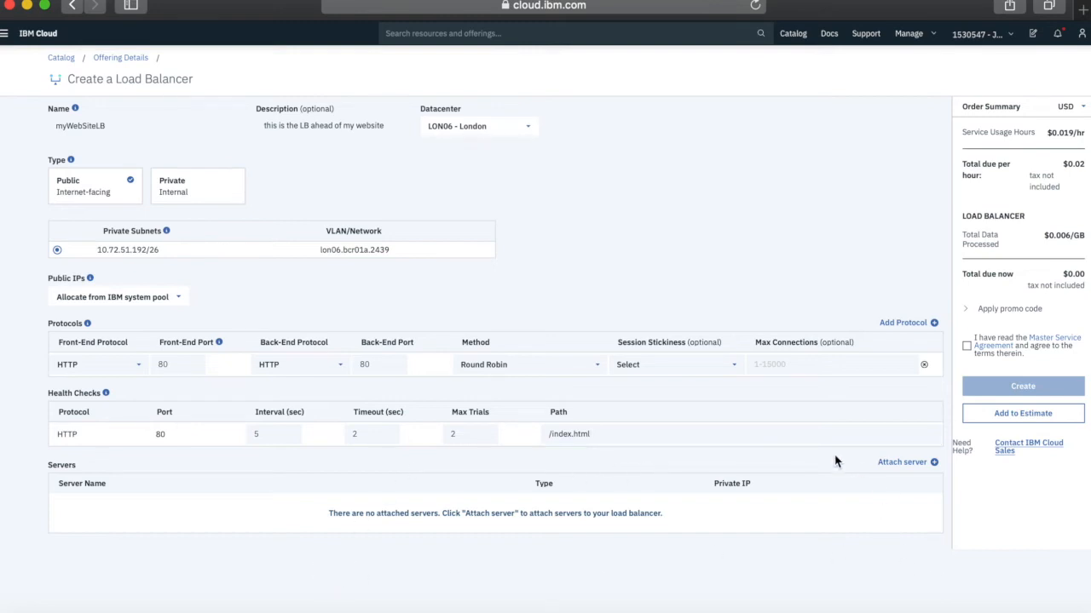
Attach the virtual server myWebServerr01 (10.72.51.216) to the load balancer.
left_click(922, 472)
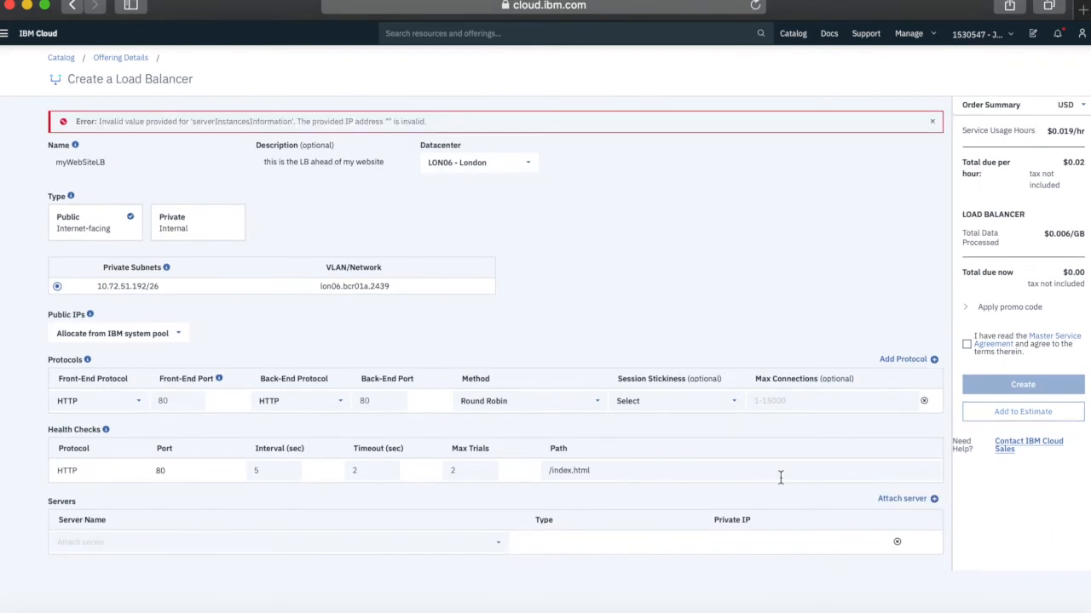
left_click(504, 552)
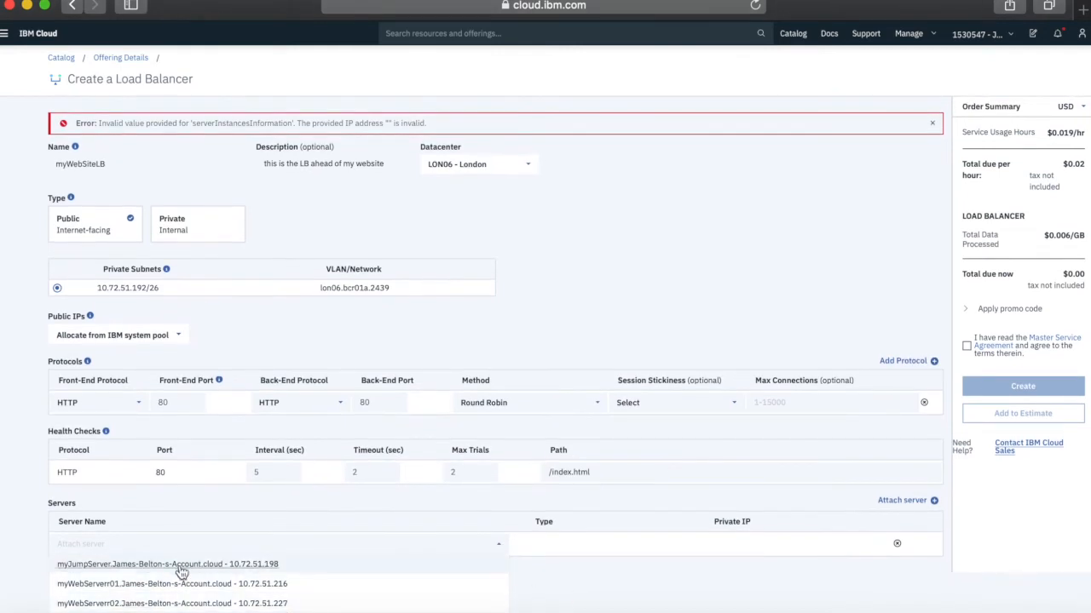
scroll(322, 587, "down", 3)
scroll(322, 588, "up", 3)
scroll(323, 588, "down", 2)
scroll(323, 588, "up", 2)
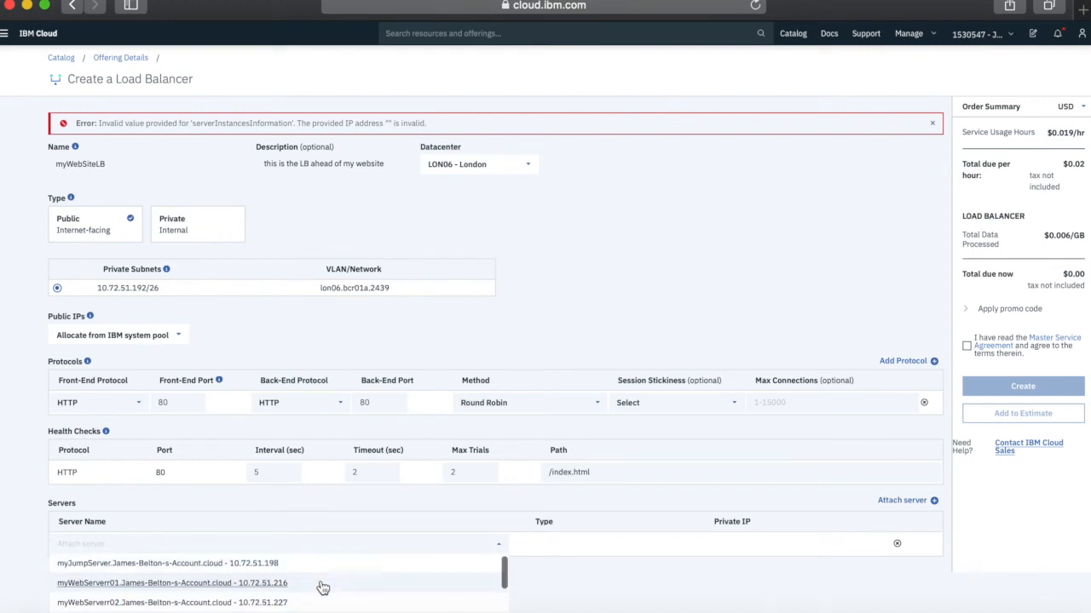
left_click(150, 587)
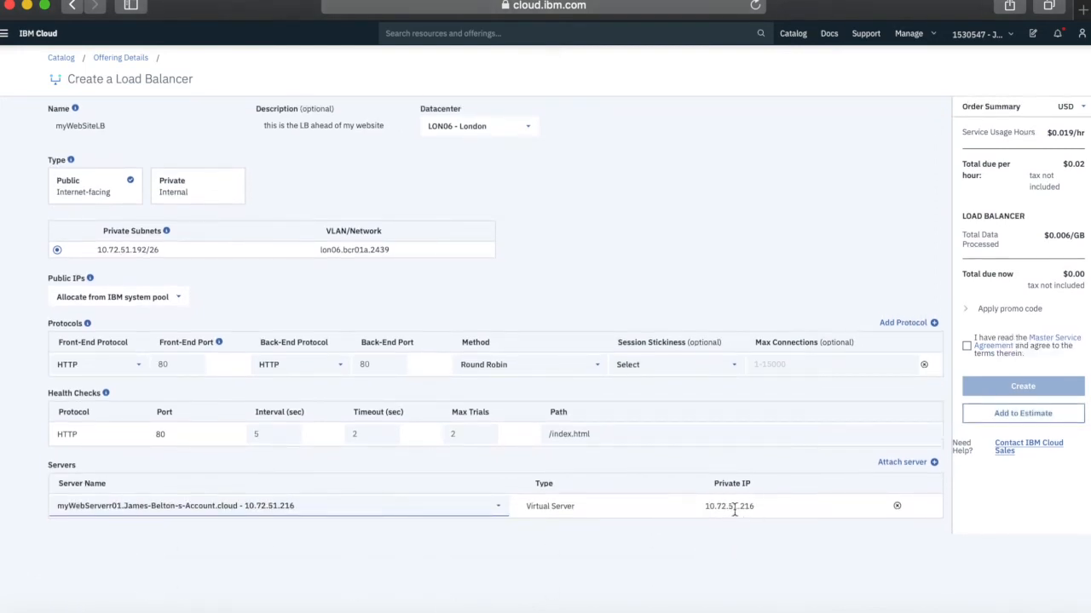
Attach myWebServerr02 (10.72.51.227) as a second server behind the load balancer.
left_click(924, 466)
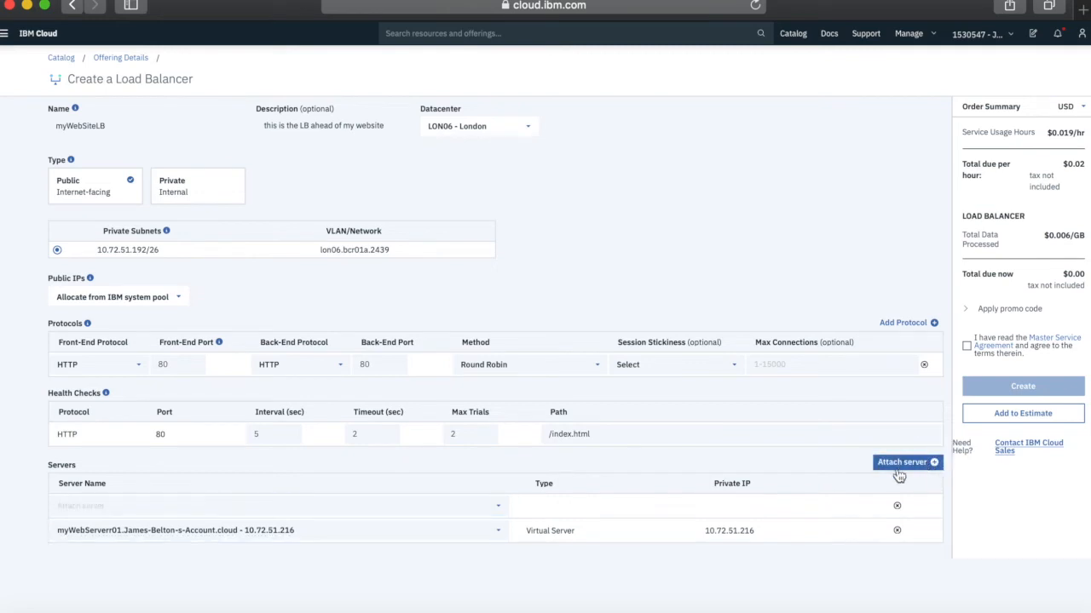
left_click(499, 531)
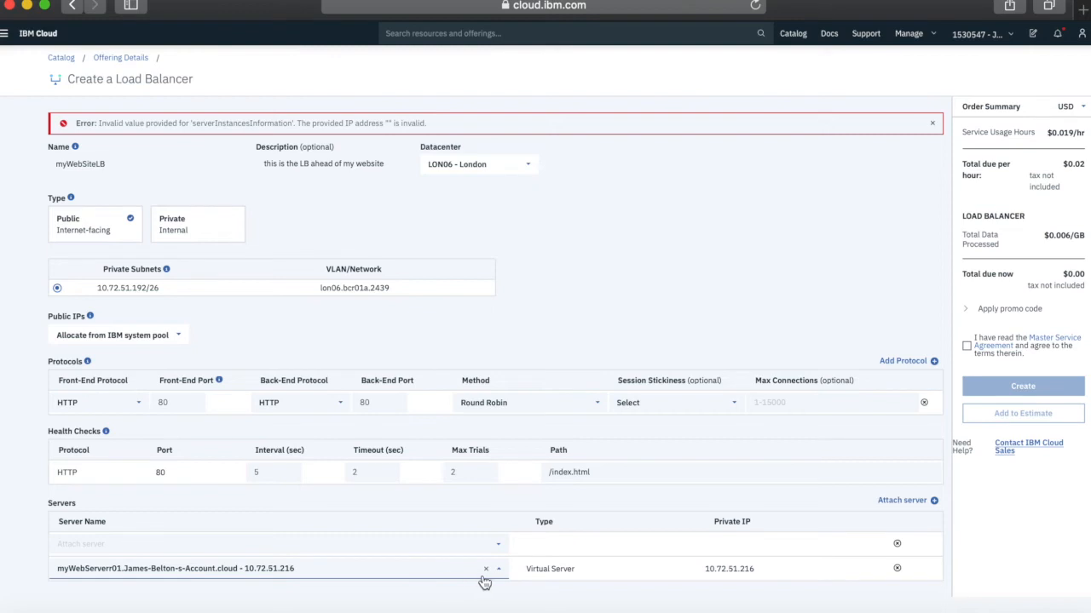
left_click(498, 546)
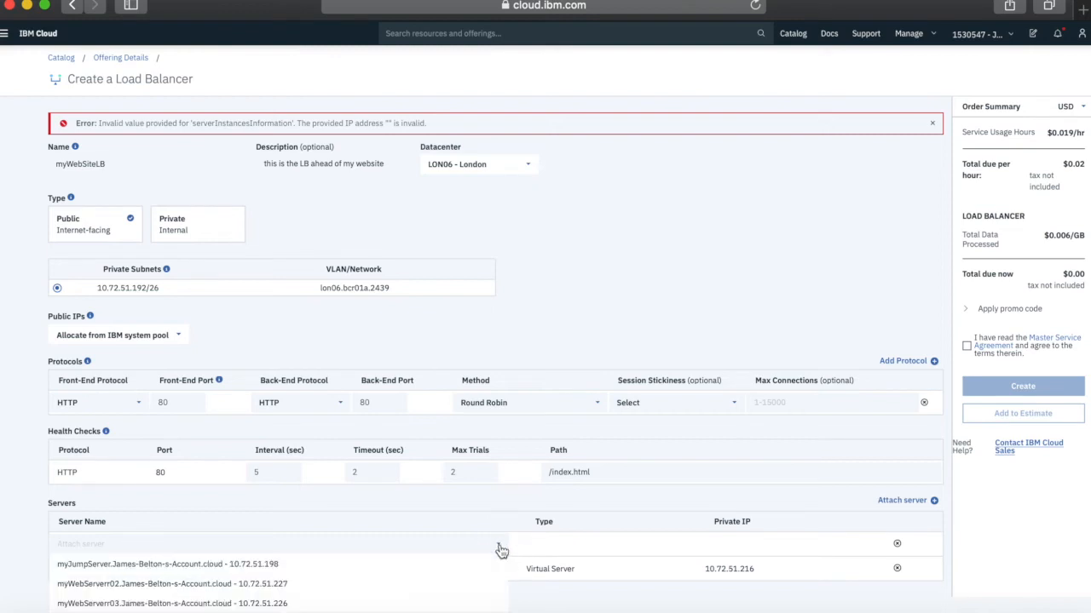
left_click(226, 584)
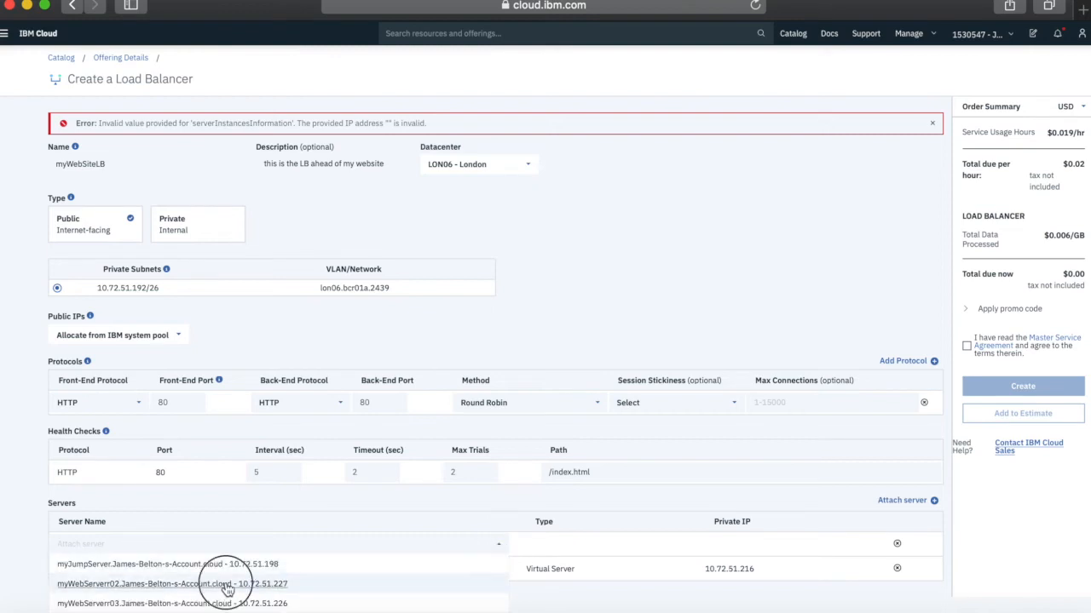
Attach myWebServerr03 (10.72.51.226) as the third server and create the load balancer with the Master Service Agreement accepted.
left_click(906, 500)
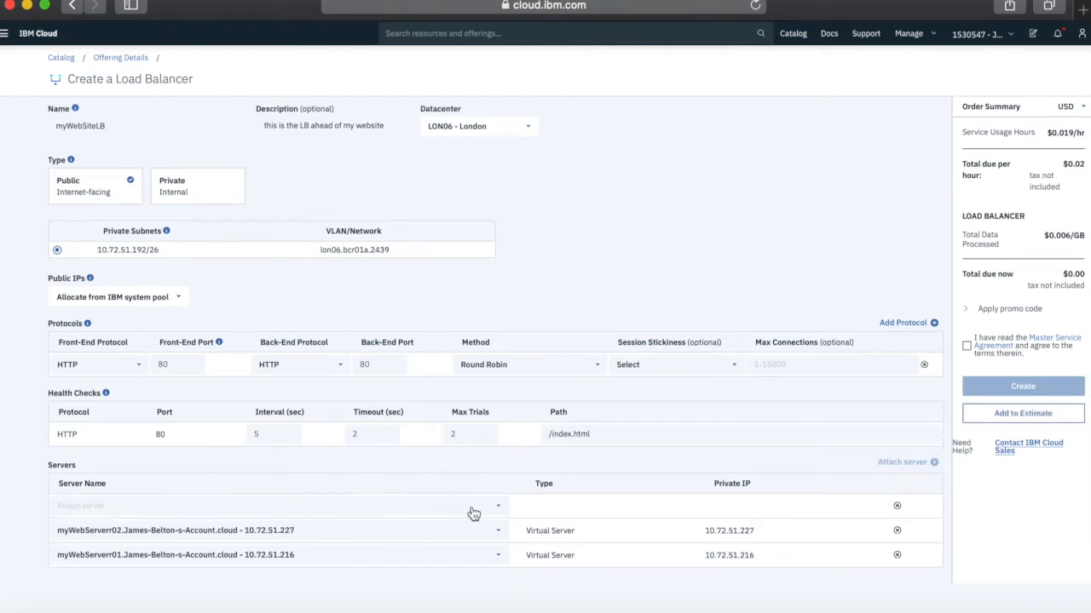
left_click(499, 506)
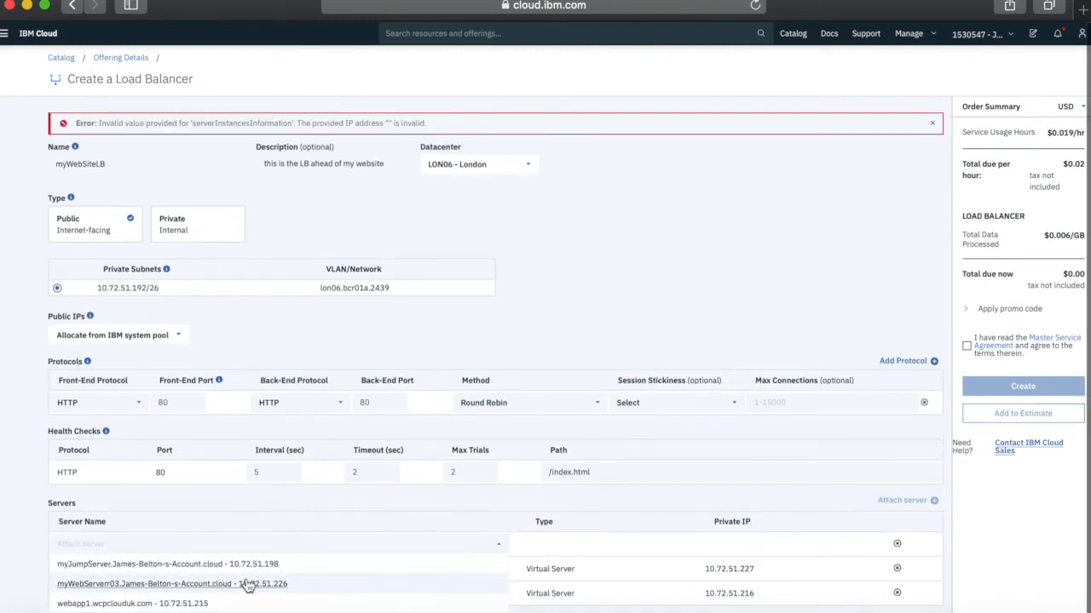
left_click(185, 586)
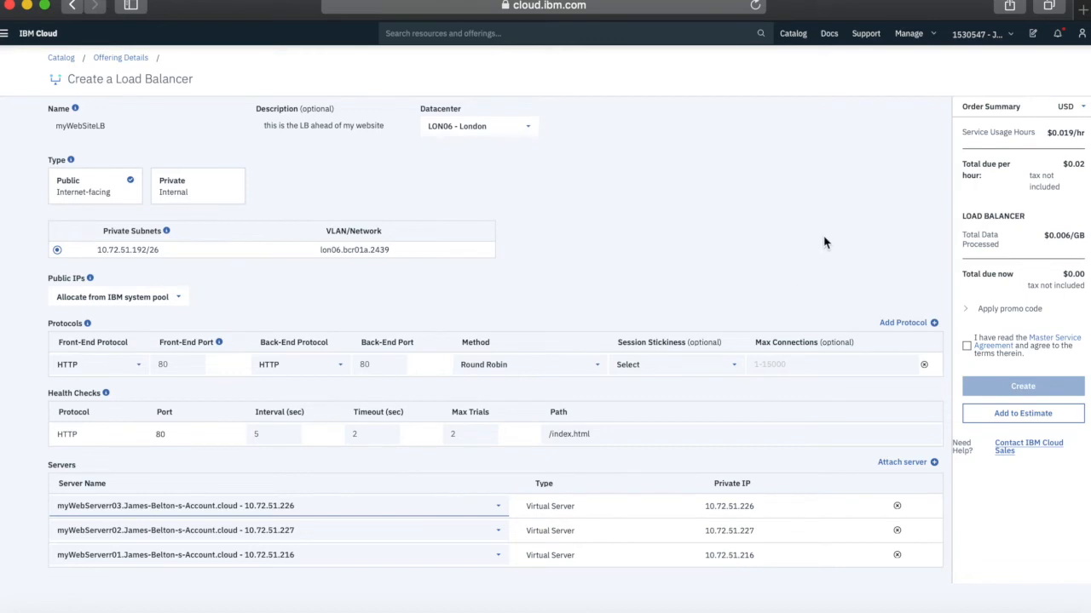
left_click(968, 350)
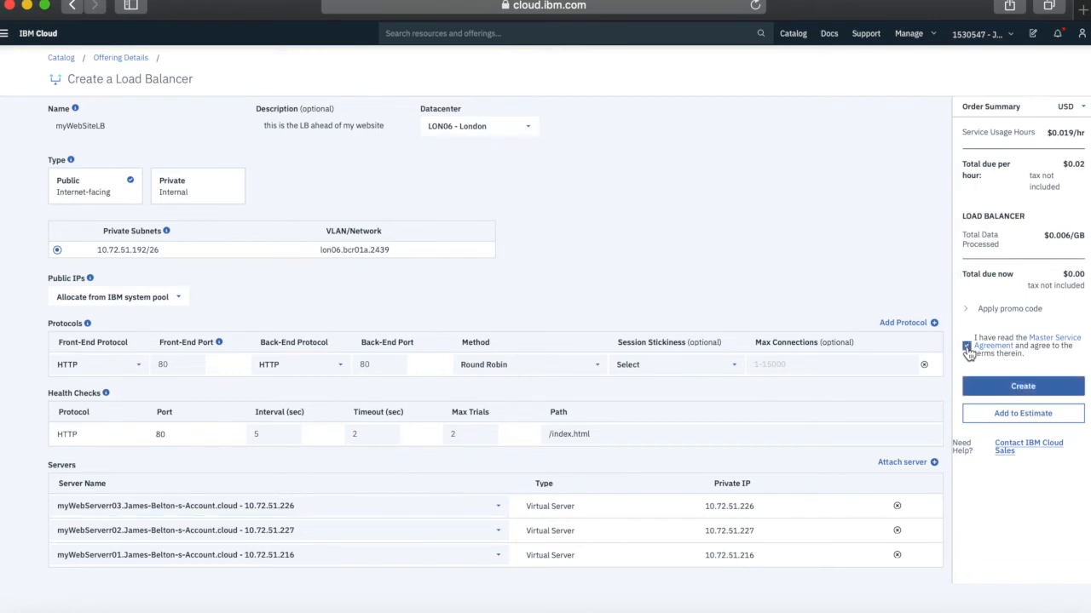
left_click(1018, 390)
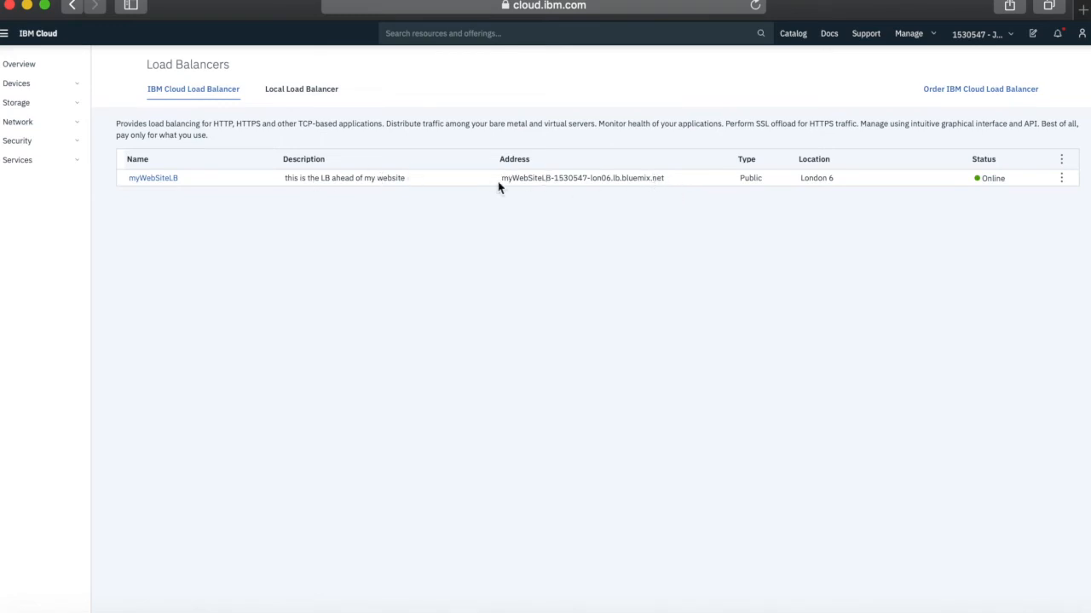
Copy the public address of myWebSiteLB and open it in a new browser tab.
left_click_drag(667, 179, 500, 177)
key("super+c")
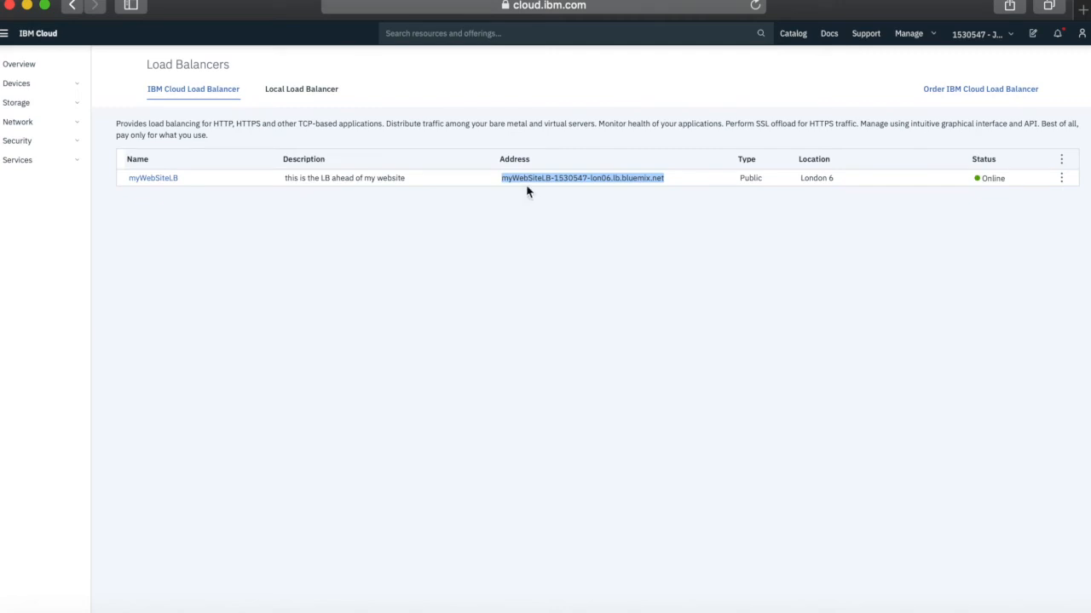
left_click(1083, 10)
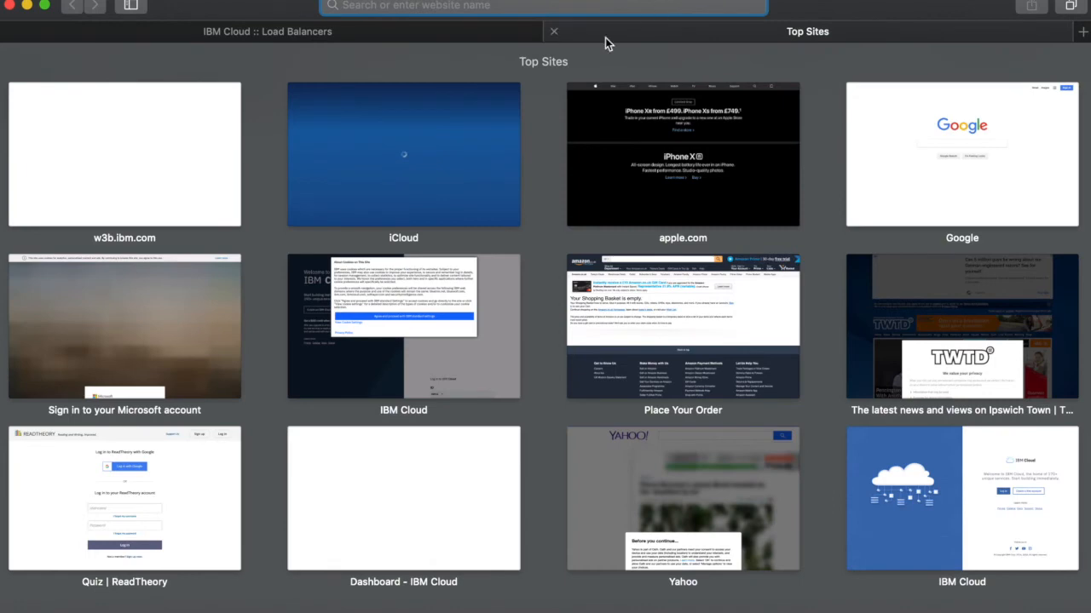
key("super+v")
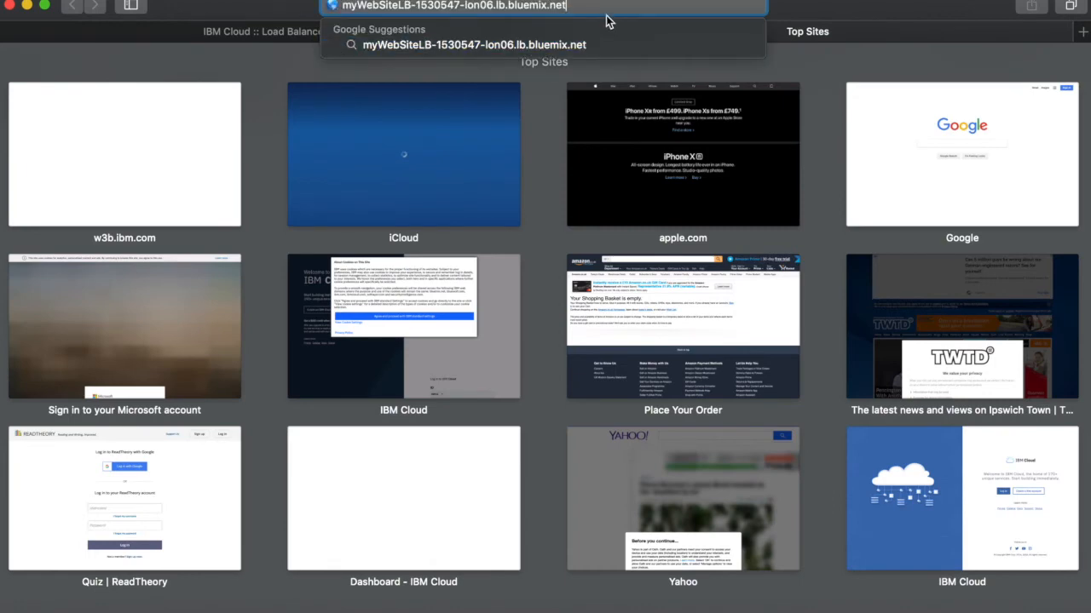
key("Return")
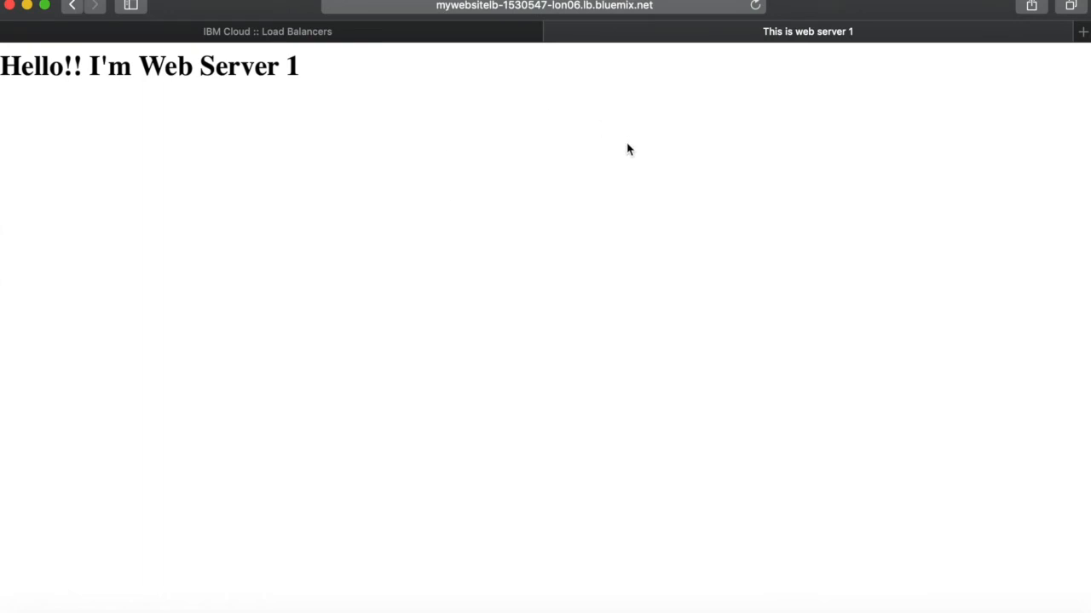
Reload the load-balanced page repeatedly to check which web server answers each request.
left_click(756, 7)
left_click(756, 7)
left_click(756, 7)
left_click(756, 7)
left_click(756, 6)
left_click(756, 7)
left_click(755, 7)
left_click(756, 7)
left_click(756, 7)
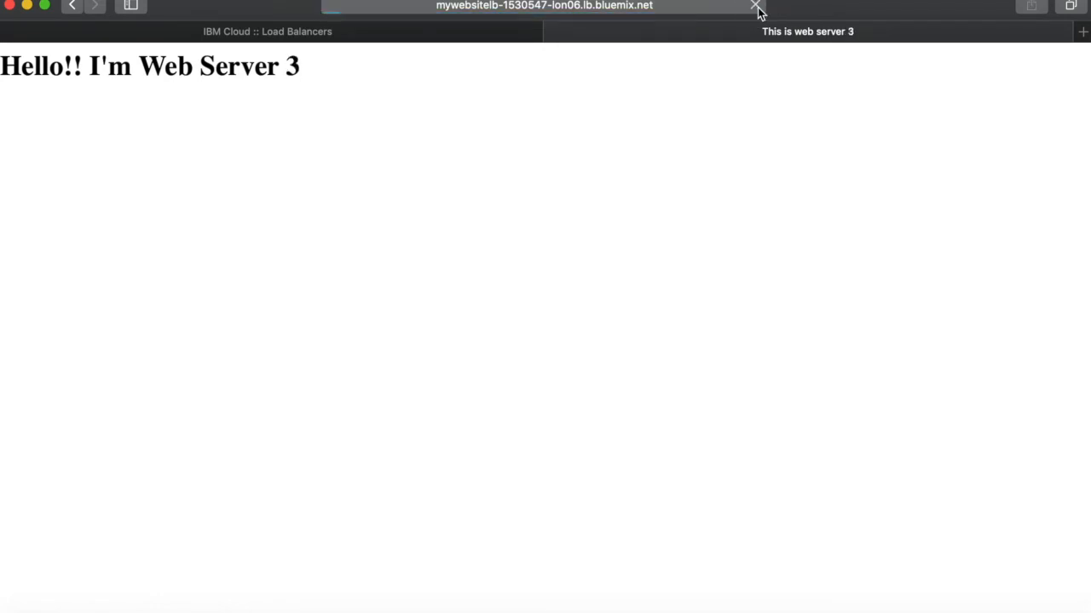
left_click(756, 7)
left_click(756, 7)
left_click(755, 6)
left_click(755, 7)
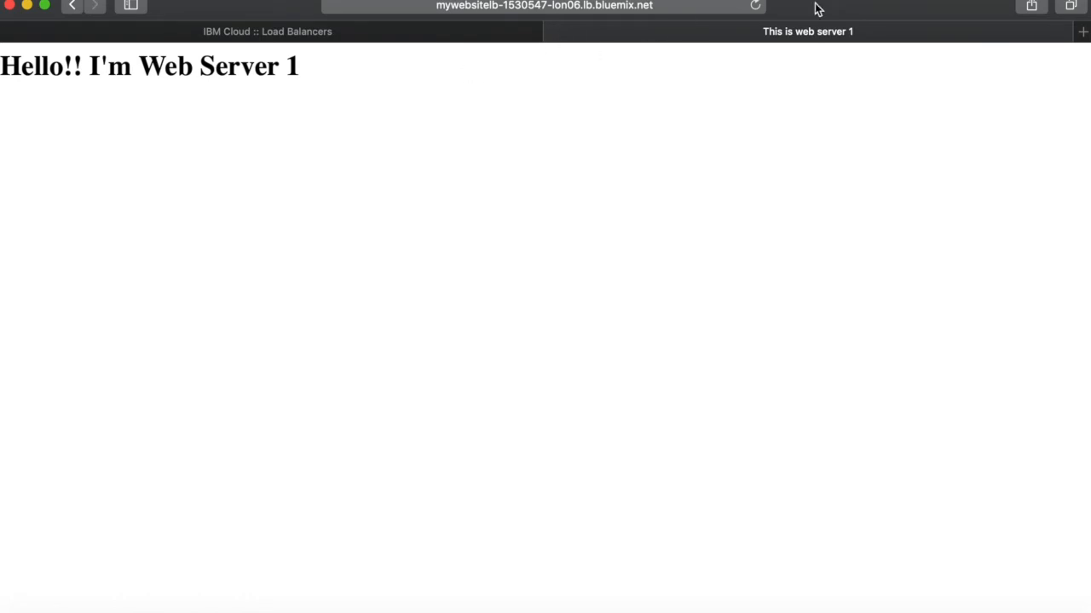
left_click(754, 7)
left_click(756, 9)
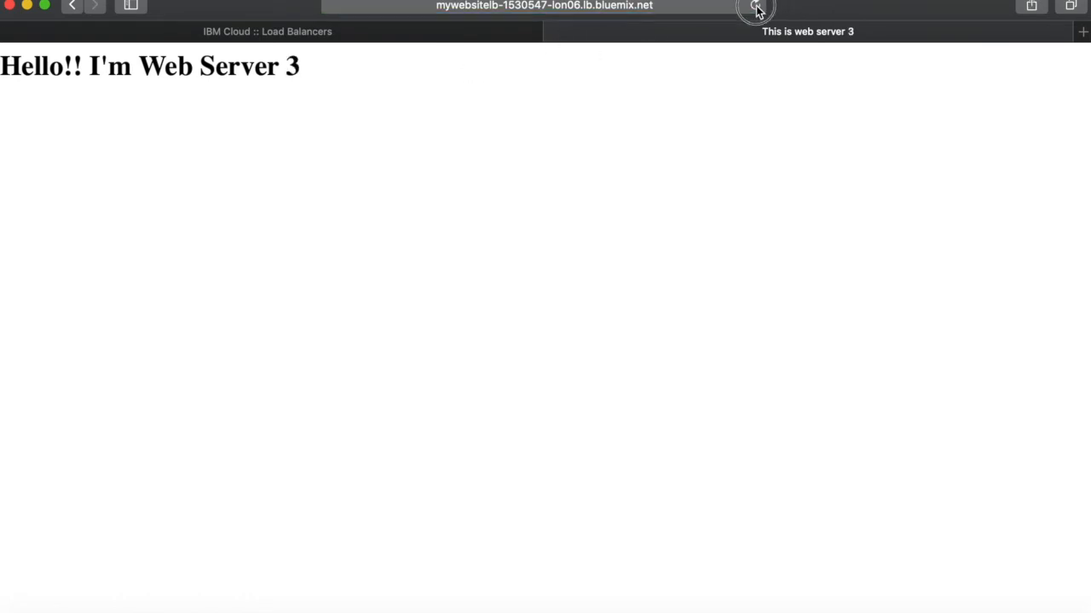
left_click(756, 9)
left_click(756, 9)
left_click(756, 9)
Open myWebSiteLB's details, examine its overview and the front-end protocol options for a new protocol, and discard the new entry.
left_click(422, 37)
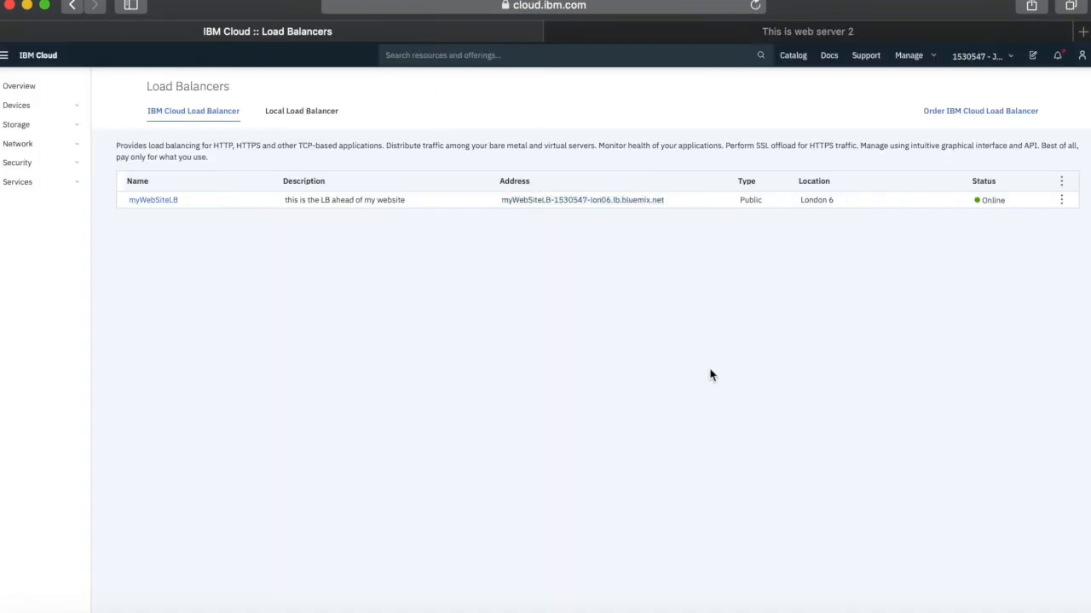
left_click(159, 202)
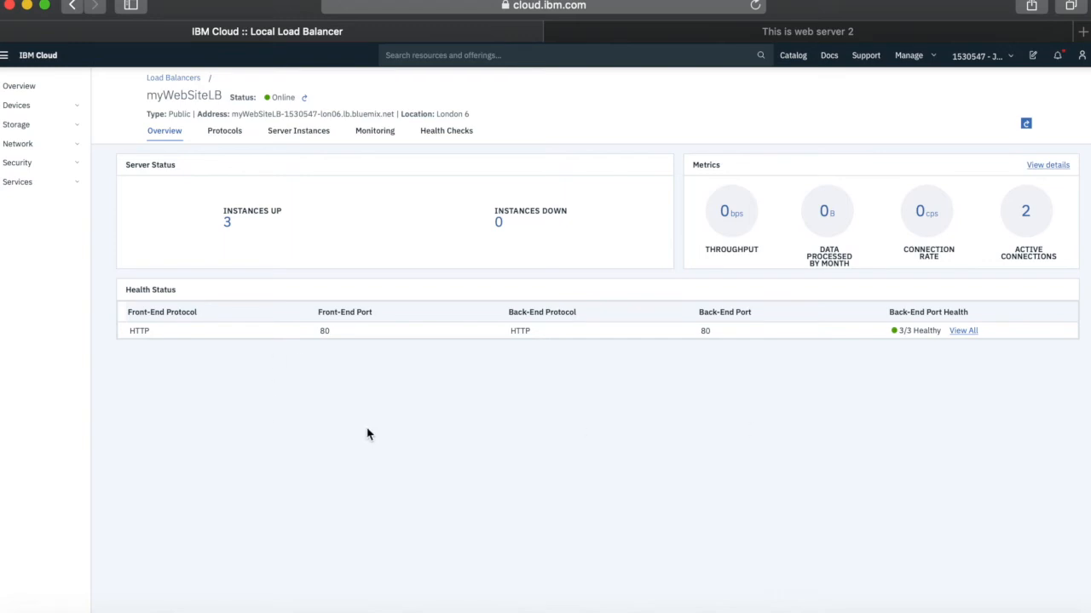
left_click(227, 132)
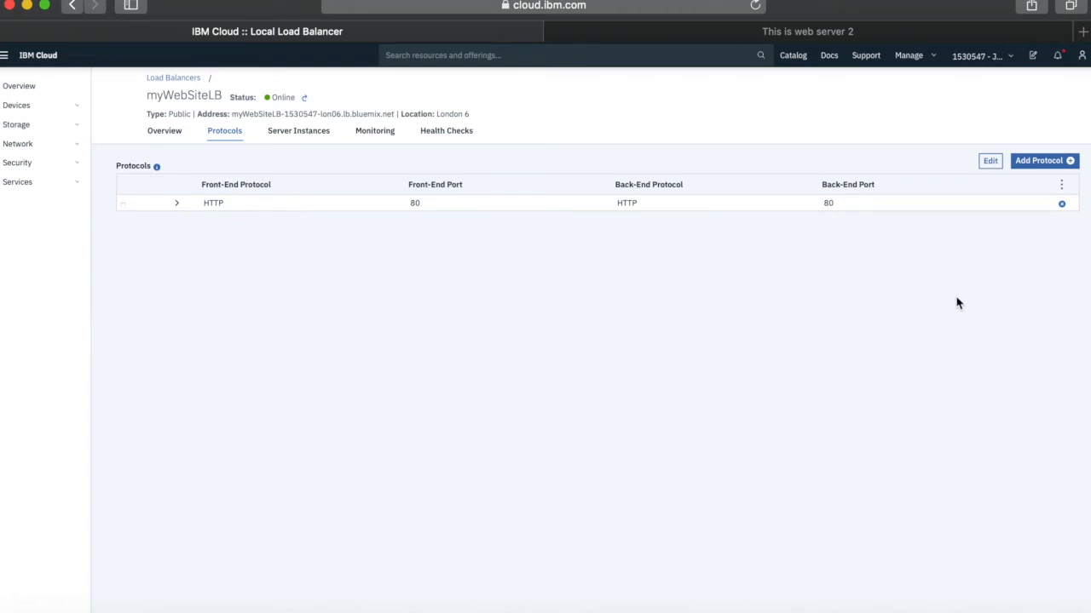
left_click(1052, 167)
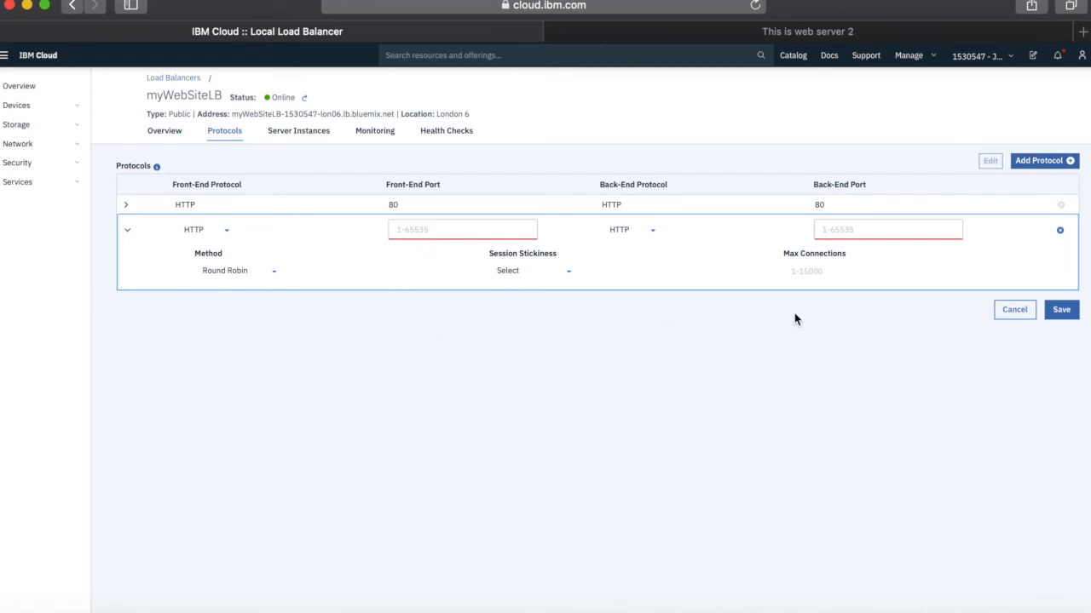
left_click(226, 232)
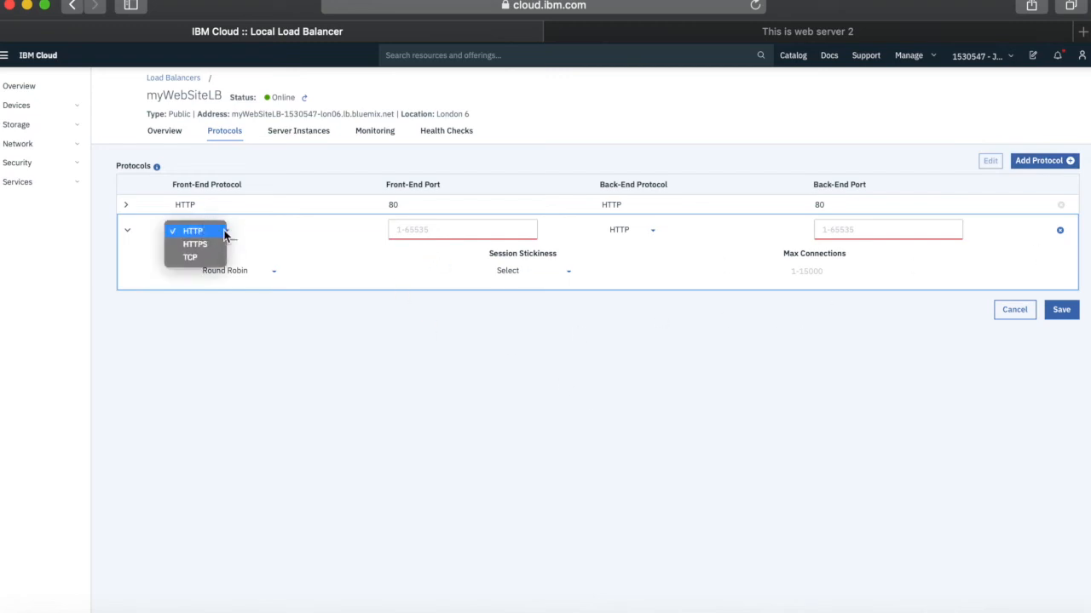
left_click(334, 380)
left_click(1060, 230)
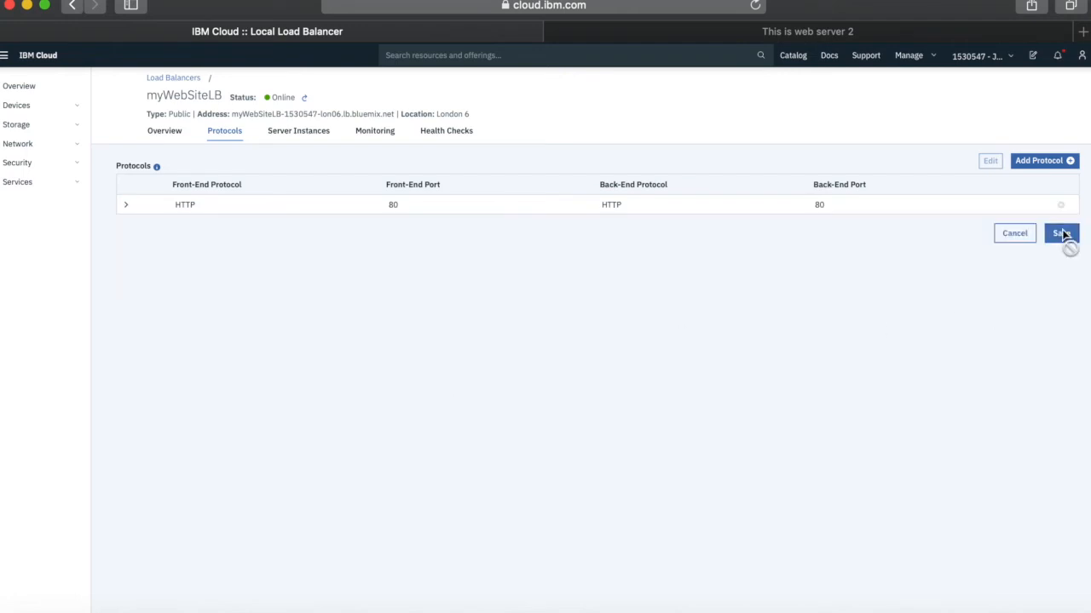
Examine myWebSiteLB's server instances, the servers available to add, its monitoring data and its health check settings.
left_click(308, 136)
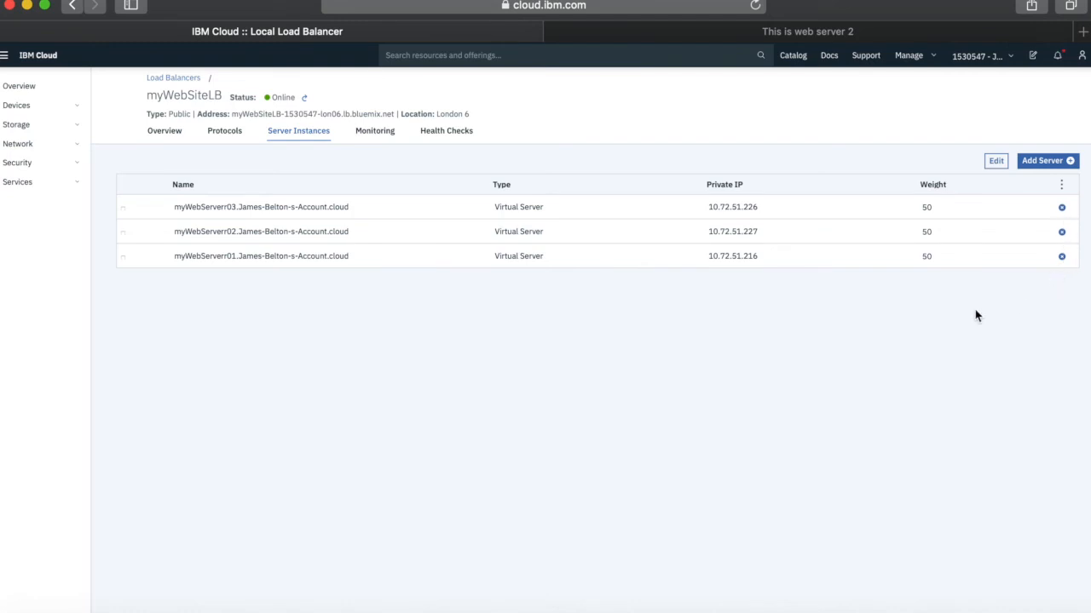
left_click(1050, 164)
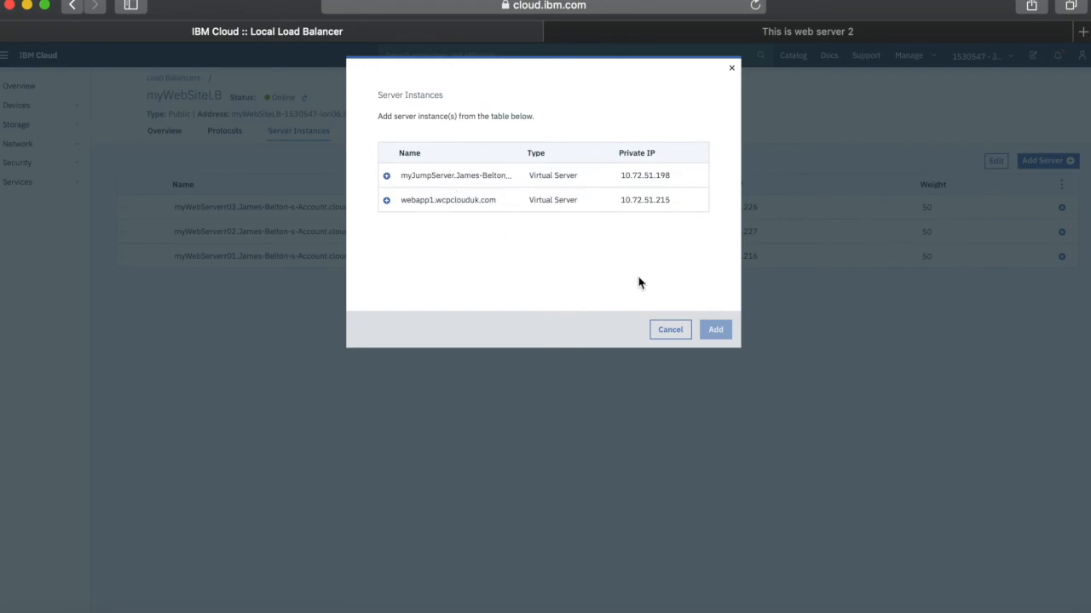
left_click(669, 329)
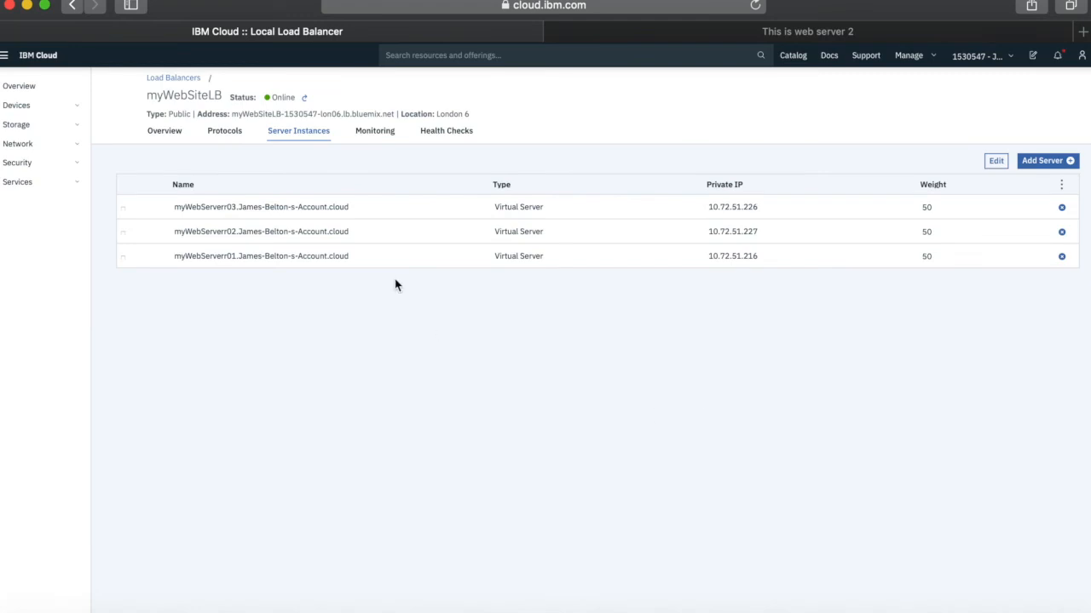
left_click(371, 130)
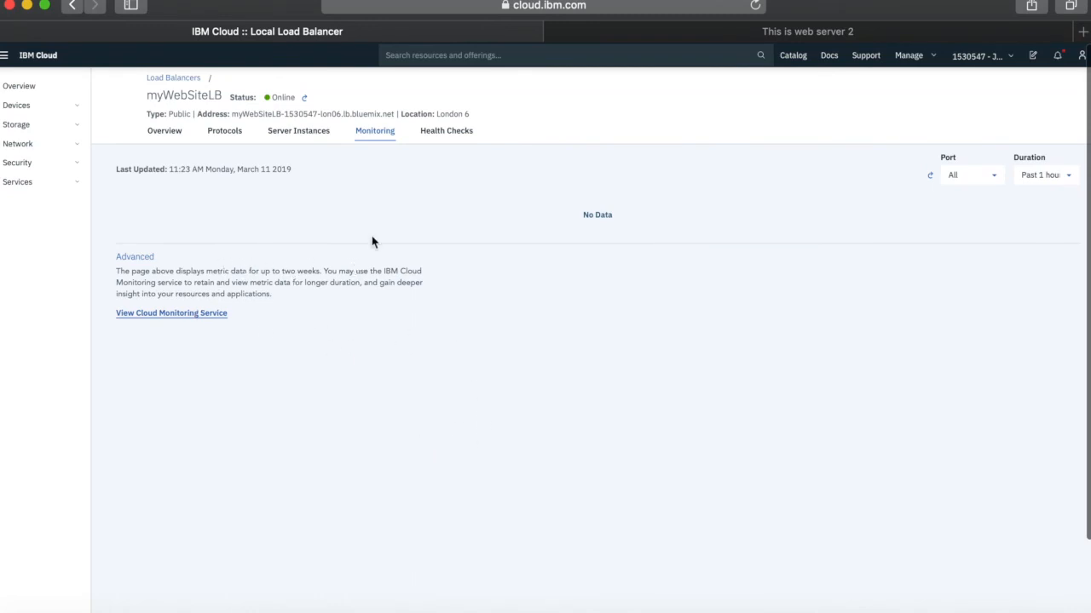
left_click(457, 133)
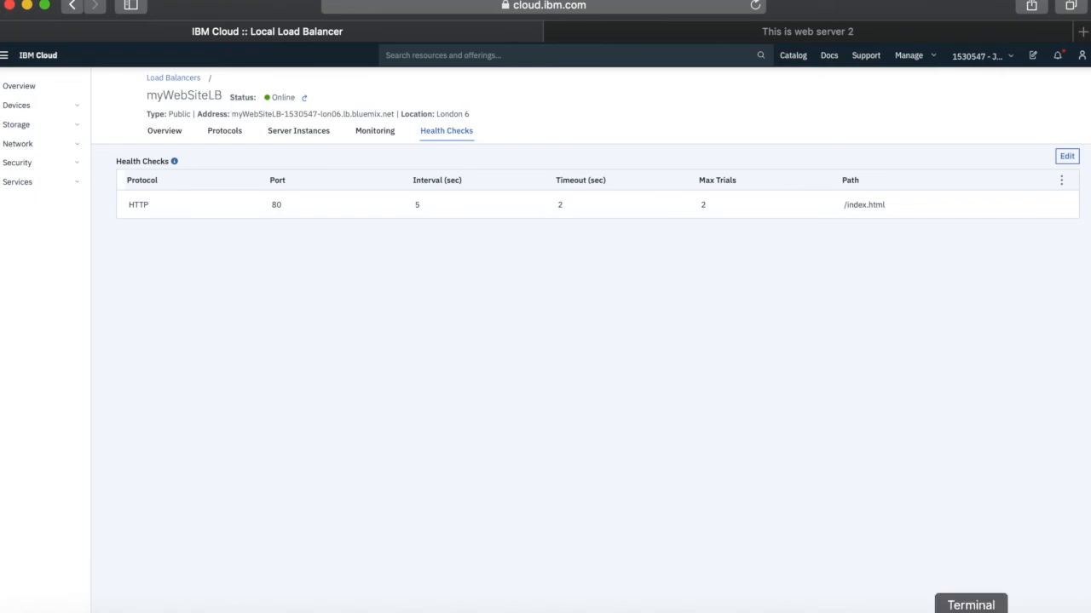
Switch to the Terminal session on myWebServerr03, go to /var/www/html/ and list its files.
left_click(971, 611)
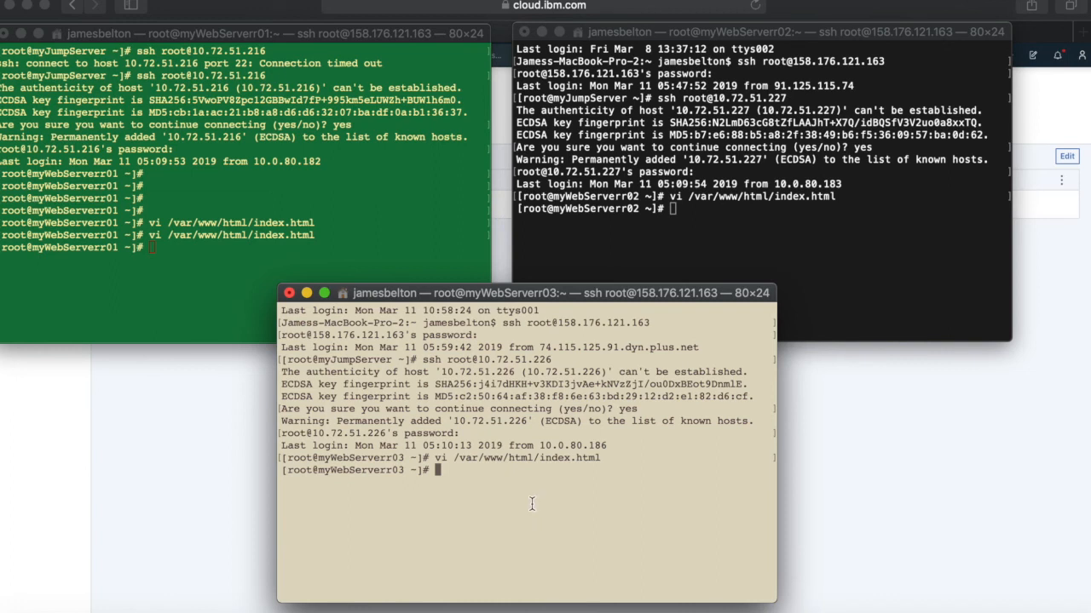
type("ls")
type("cd ")
type("/var/www")
type("/html/")
key("Return")
key("Return")
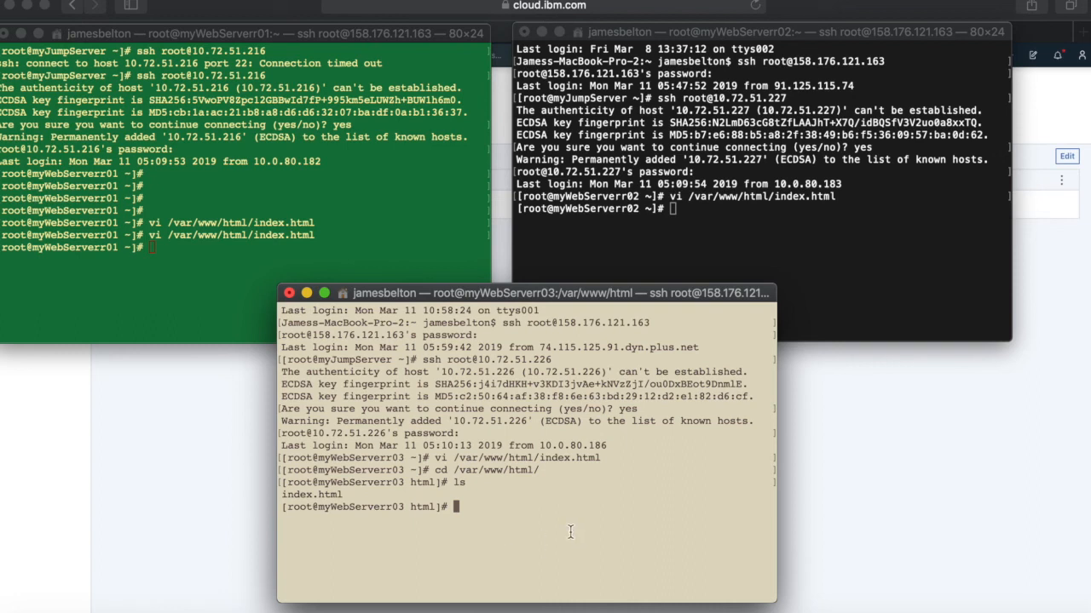
Rename index.html to indexOLD.html on myWebServerr03 and list the directory's files.
type("mv index.html indexOLD.html")
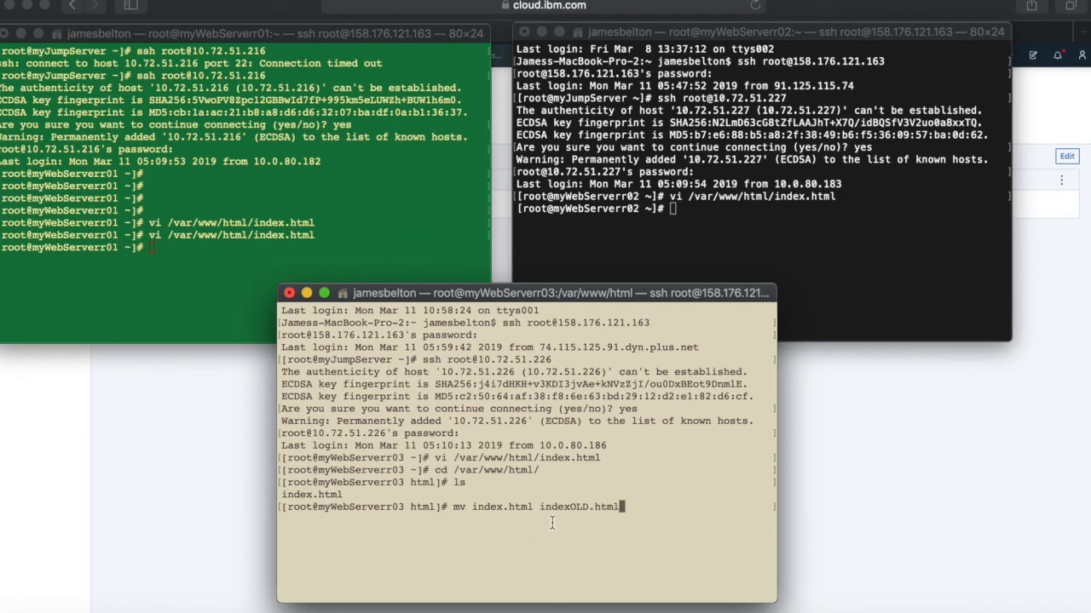
key("Return")
type("ls")
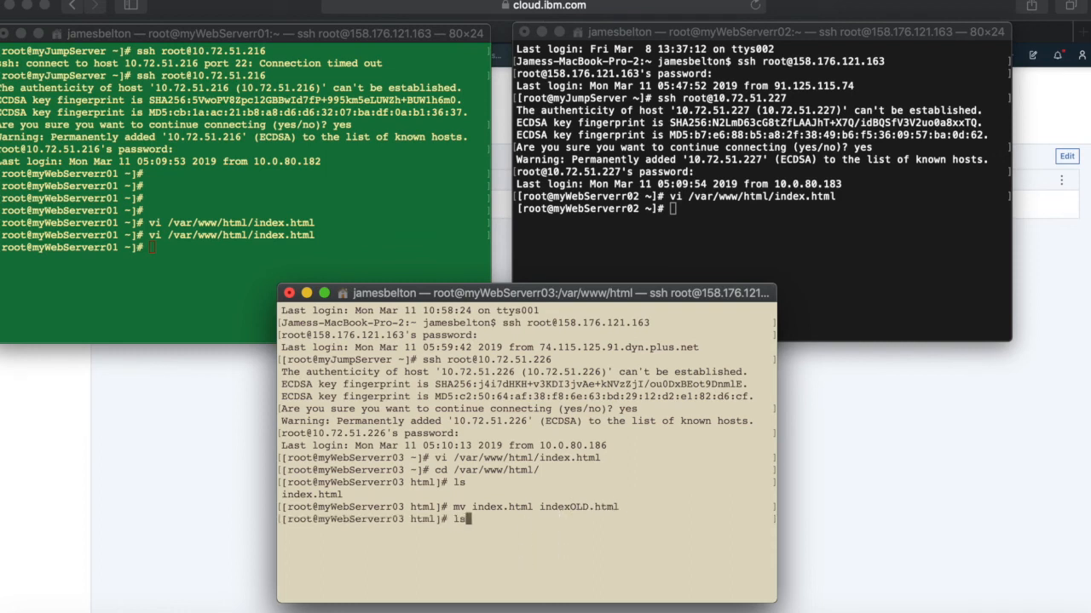
key("Return")
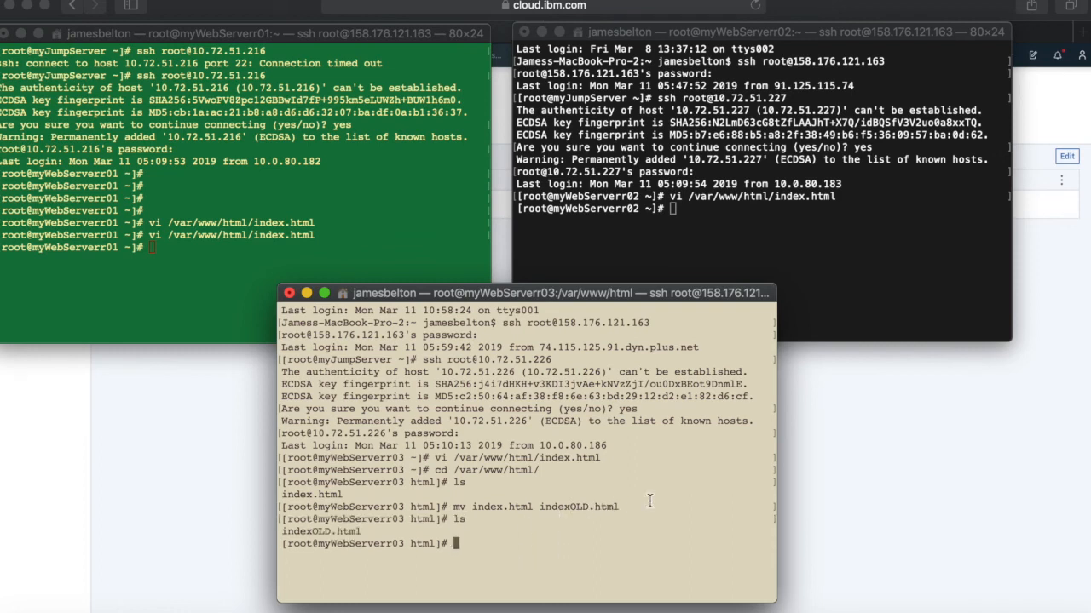
Switch to the browser and check the server status in myWebSiteLB's overview.
left_click(891, 527)
left_click(686, 380)
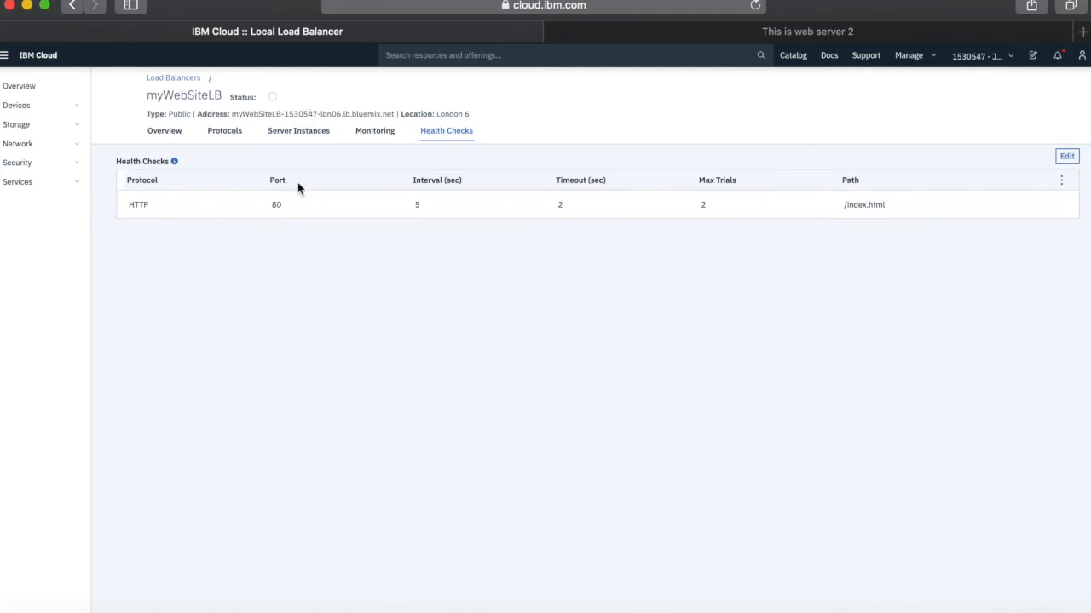
left_click(170, 134)
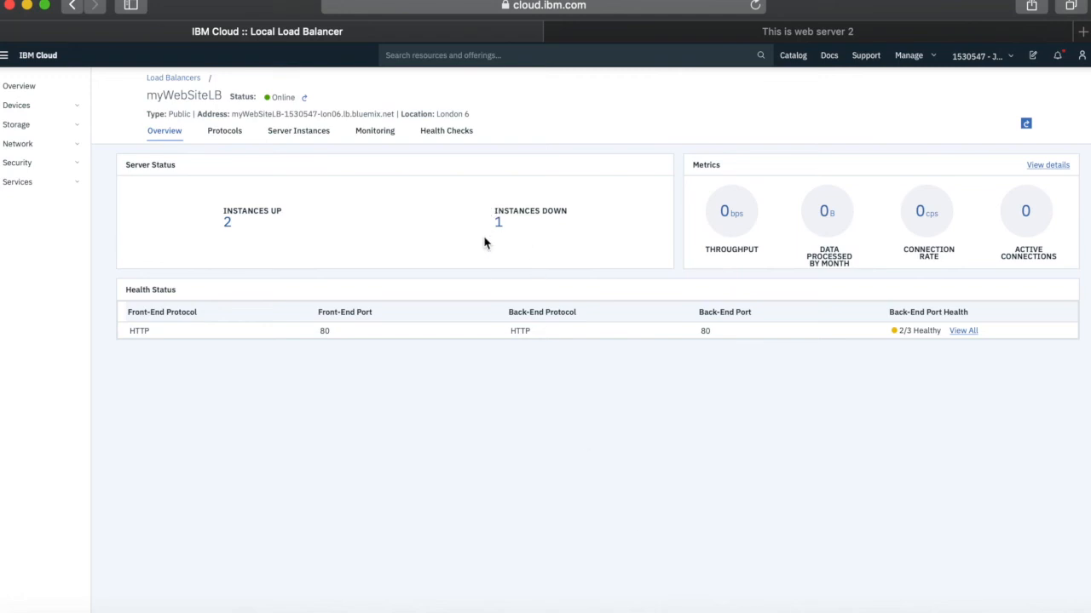
Reload the load-balanced web page repeatedly to see which servers answer, and return to myWebSiteLB's overview.
left_click(776, 33)
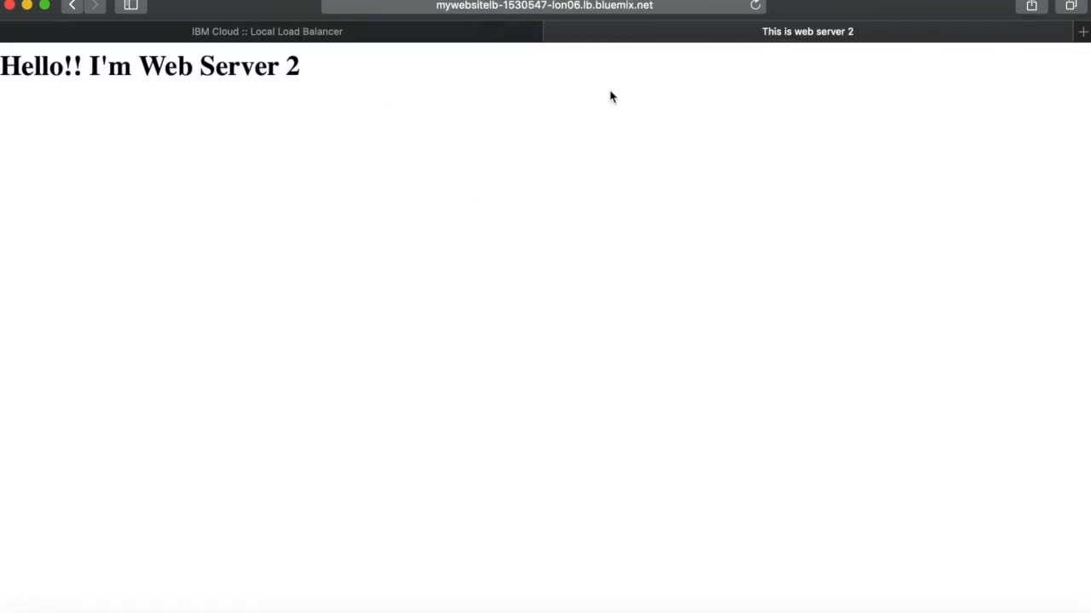
left_click(757, 6)
left_click(756, 6)
left_click(757, 6)
left_click(756, 6)
left_click(756, 6)
left_click(756, 6)
left_click(757, 6)
left_click(757, 6)
left_click(757, 6)
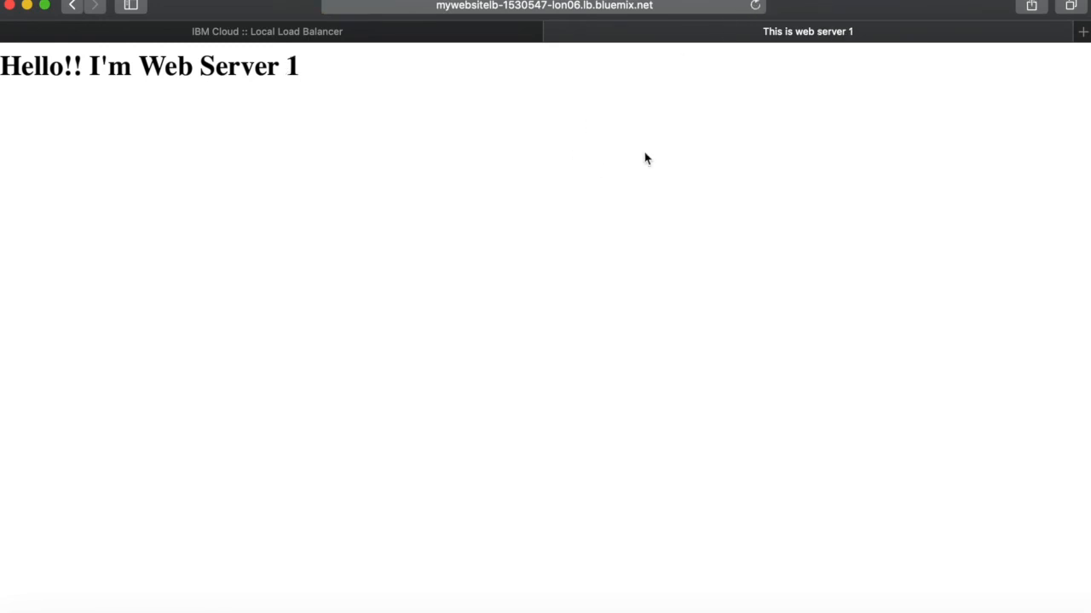
left_click(346, 34)
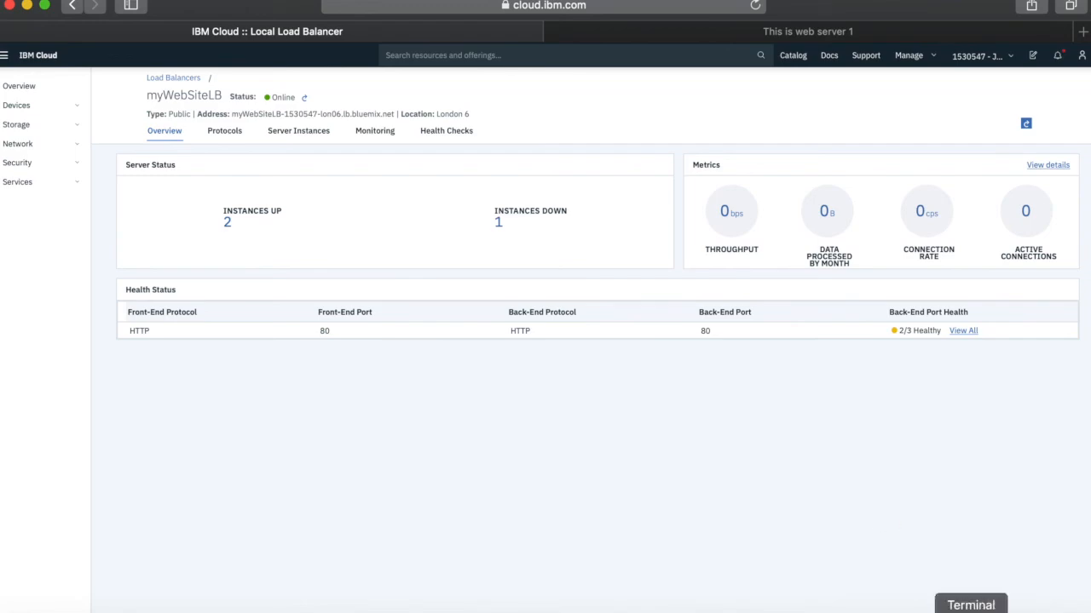
Switch to the Terminal session on myWebServerr02 and go to /var/www/html/.
left_click(970, 610)
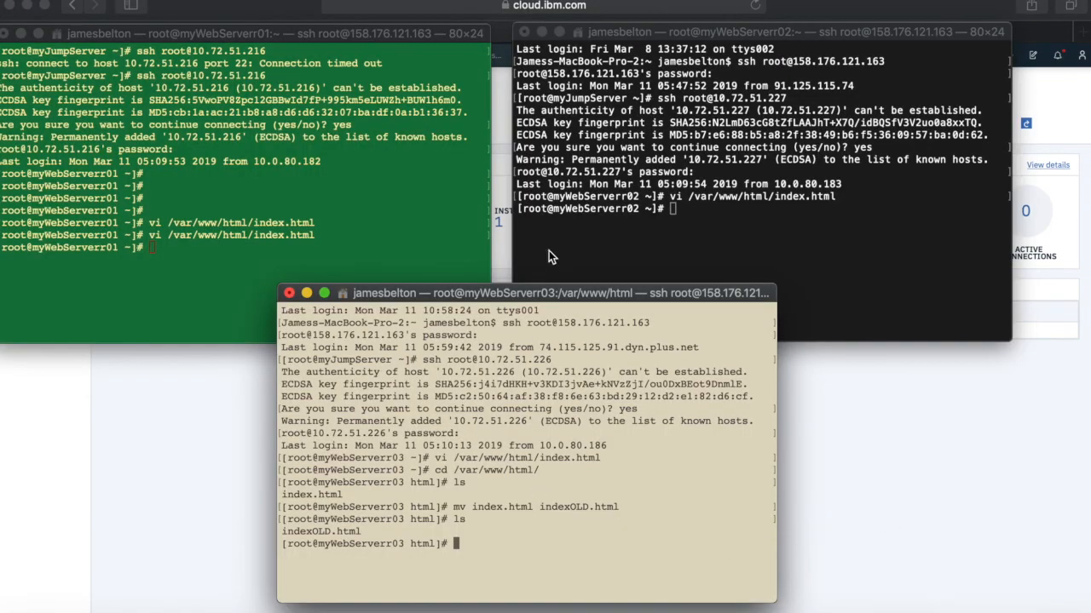
left_click(612, 252)
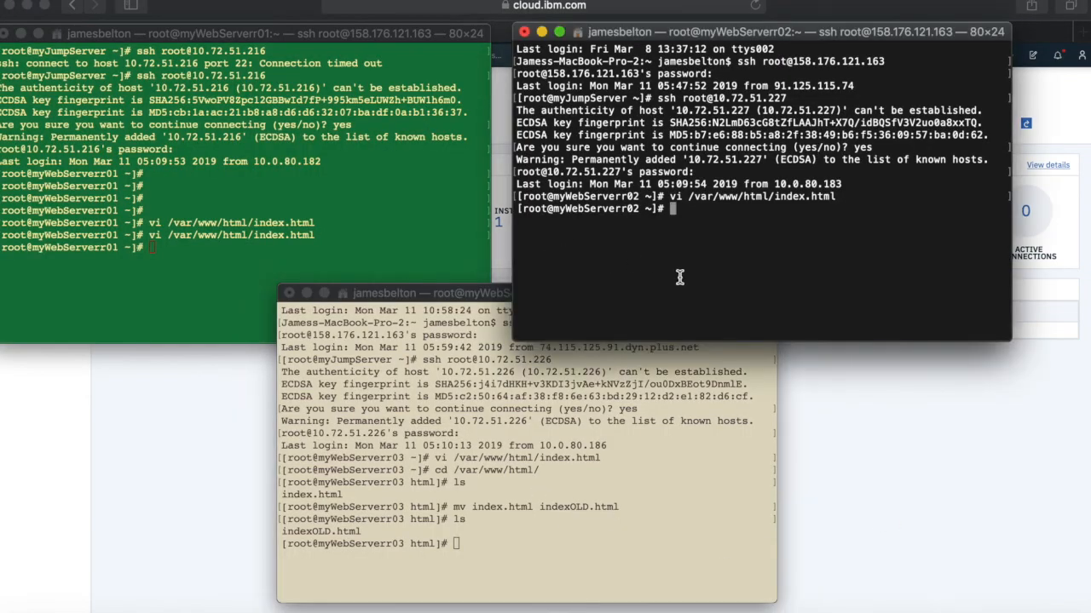
type("cd /var/www/html/")
key("Return")
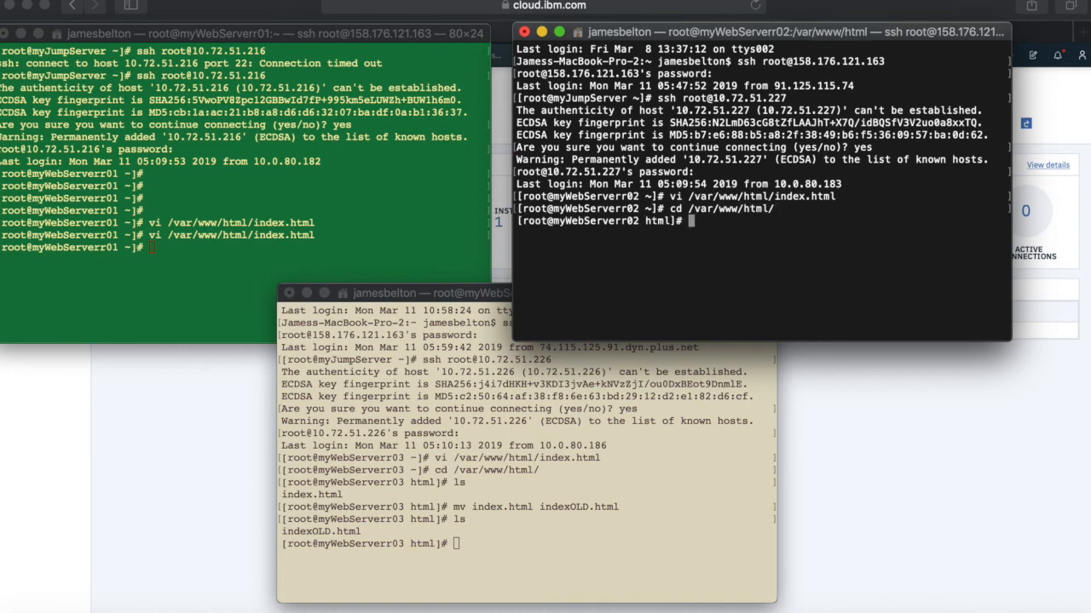
Rename index.html to indexOLD.html on myWebServerr02 and list the directory's files.
type("mv index.html index")
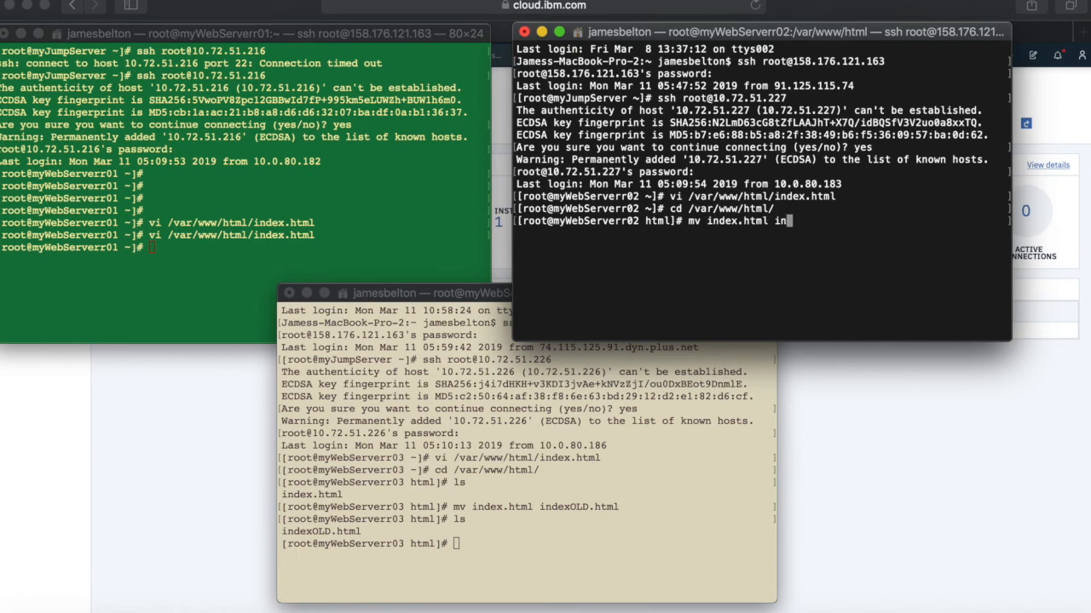
type("OLD.ht")
type("l")
key("BackSpace")
type("ml")
key("Return")
type("ls")
key("Return")
key("Return")
key("Return")
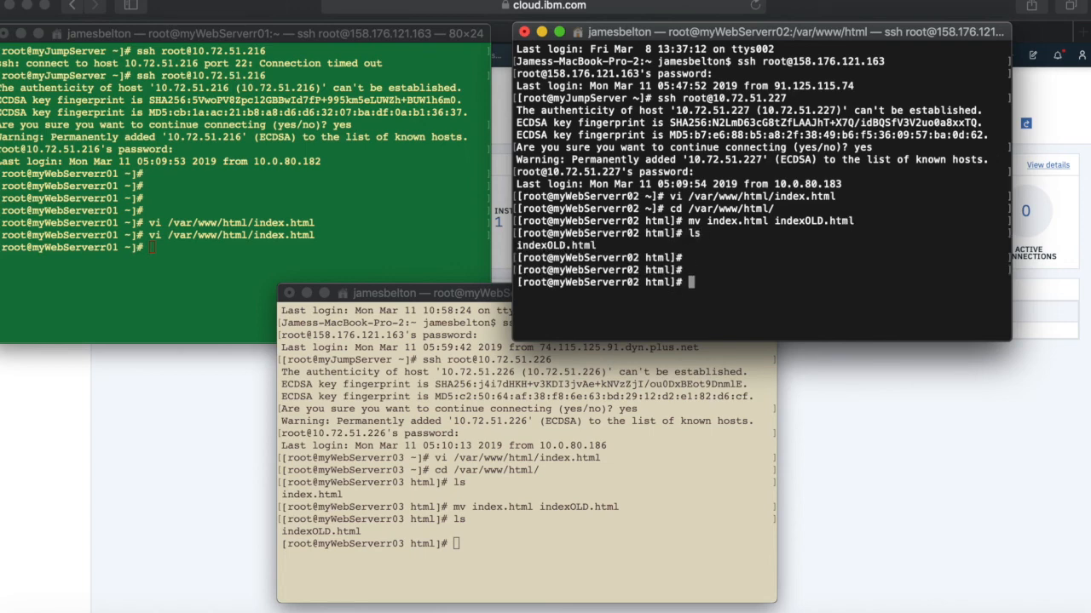
Switch to the browser, refresh myWebSiteLB's status, and reload the load-balanced page several times to check which server responds.
left_click(997, 463)
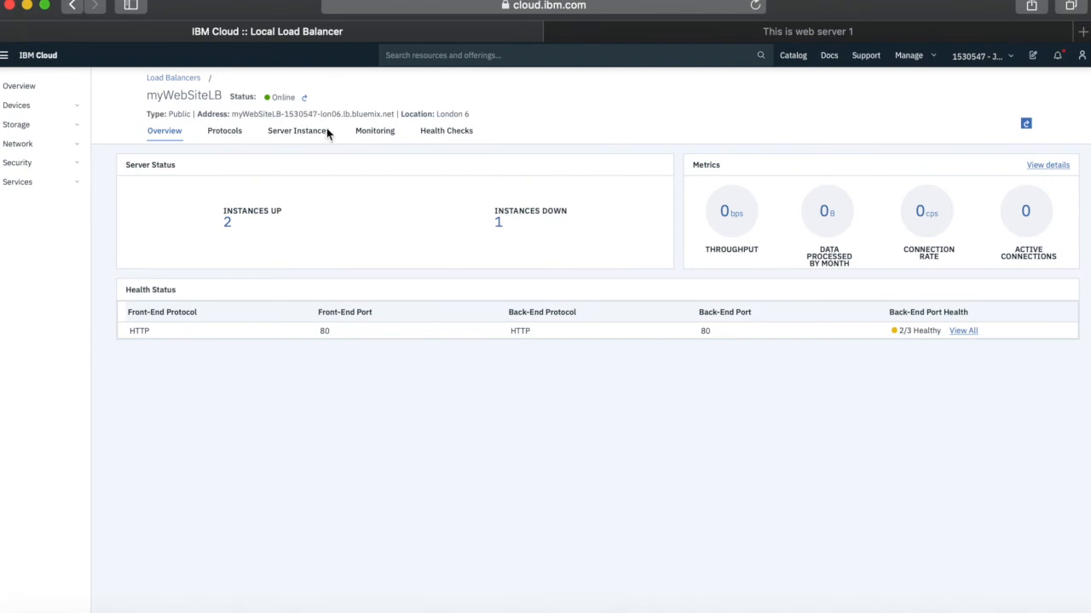
left_click(305, 101)
left_click(812, 36)
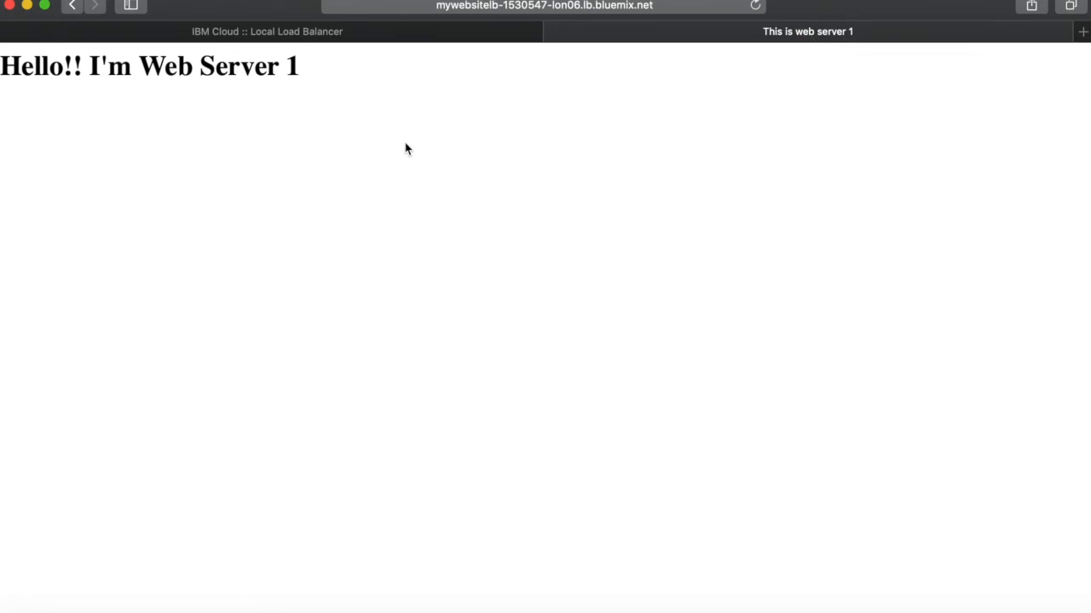
left_click(755, 7)
left_click(755, 7)
left_click(755, 7)
Switch to the Terminal session on myWebServerr02 and rename indexOLD.html back to index.html.
key("super+Tab")
key("Up")
key("Up")
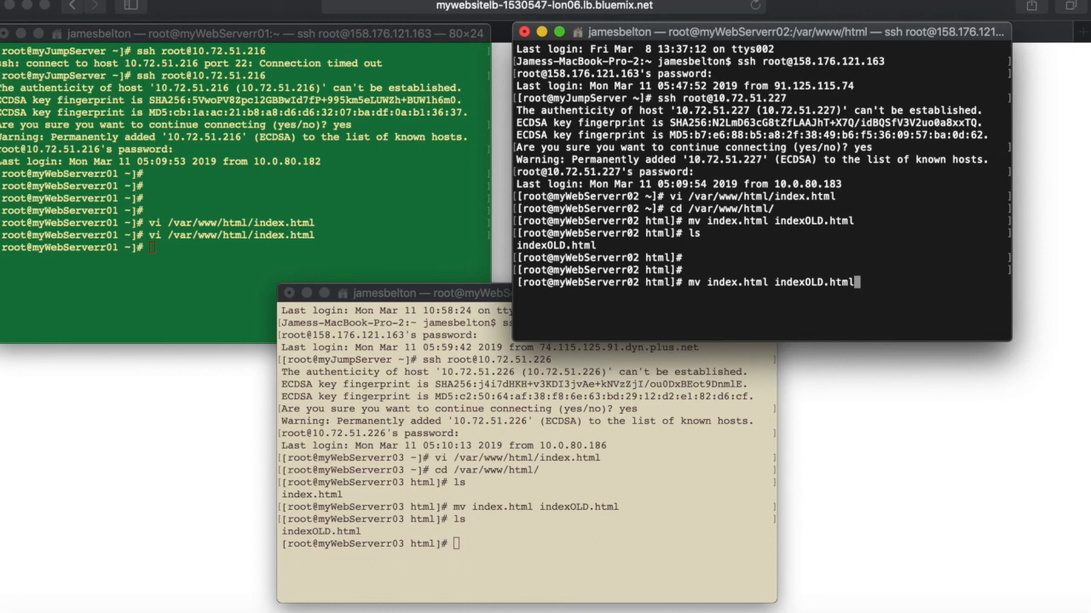
key("Left")
key("Left")
key("Left")
key("Left")
key("Left")
key("Left")
key("Left")
key("Left")
key("Left")
key("Left")
key("Left")
key("Left")
key("Left")
key("Left")
key("Left")
key("Left")
key("Left")
key("Left")
key("Left")
type("OL")
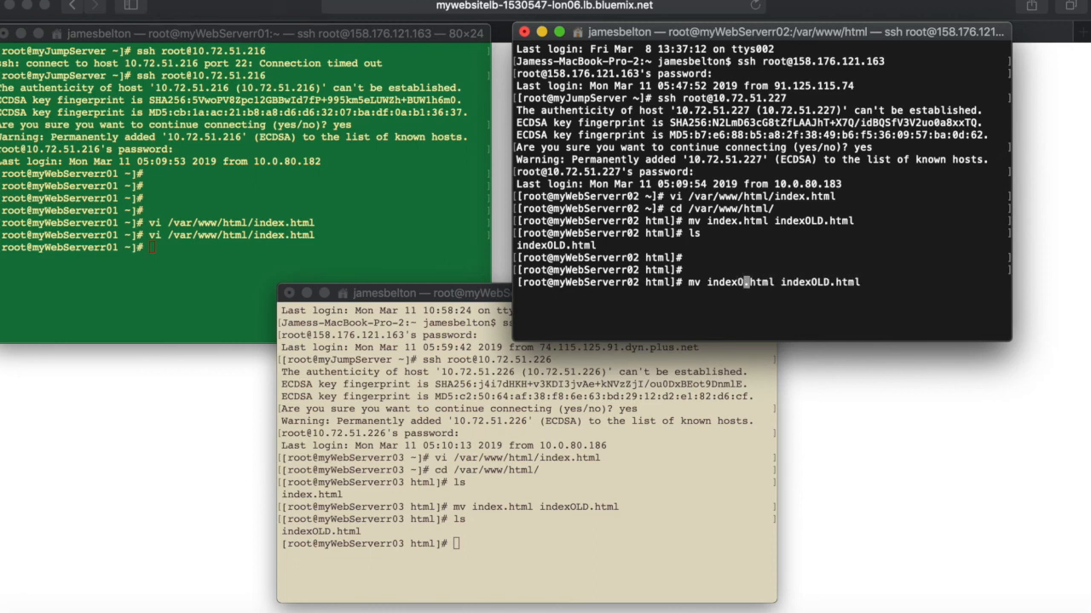
type("D")
key("Right")
key("Right")
key("Right")
key("Right")
key("Right")
key("Right")
key("Right")
key("Right")
key("Right")
key("Right")
key("Right")
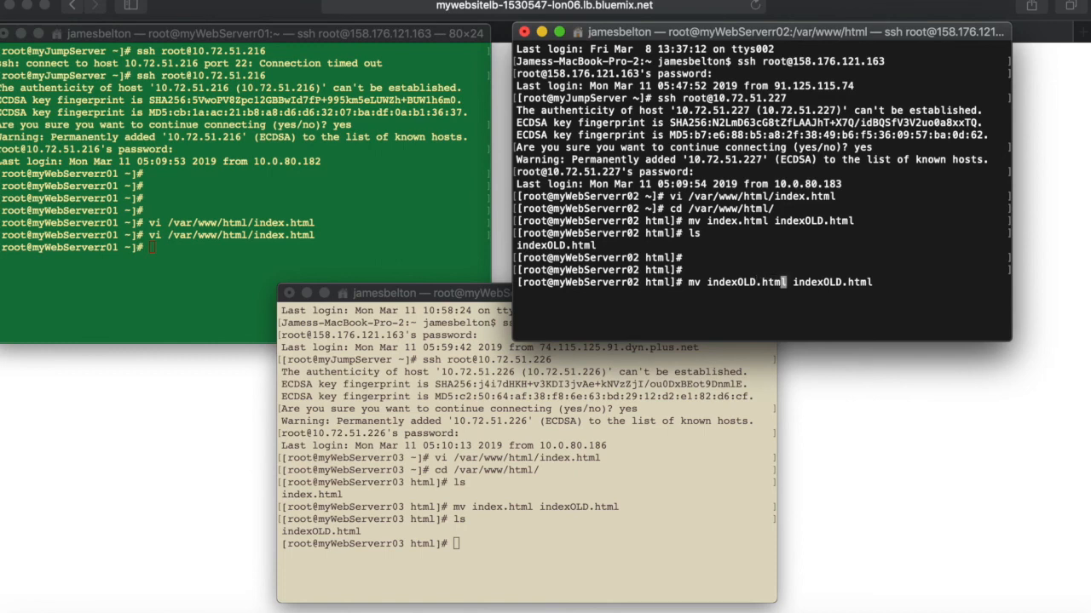
key("Right")
key("Right")
key("Right")
key("BackSpace")
key("BackSpace")
key("BackSpace")
key("Return")
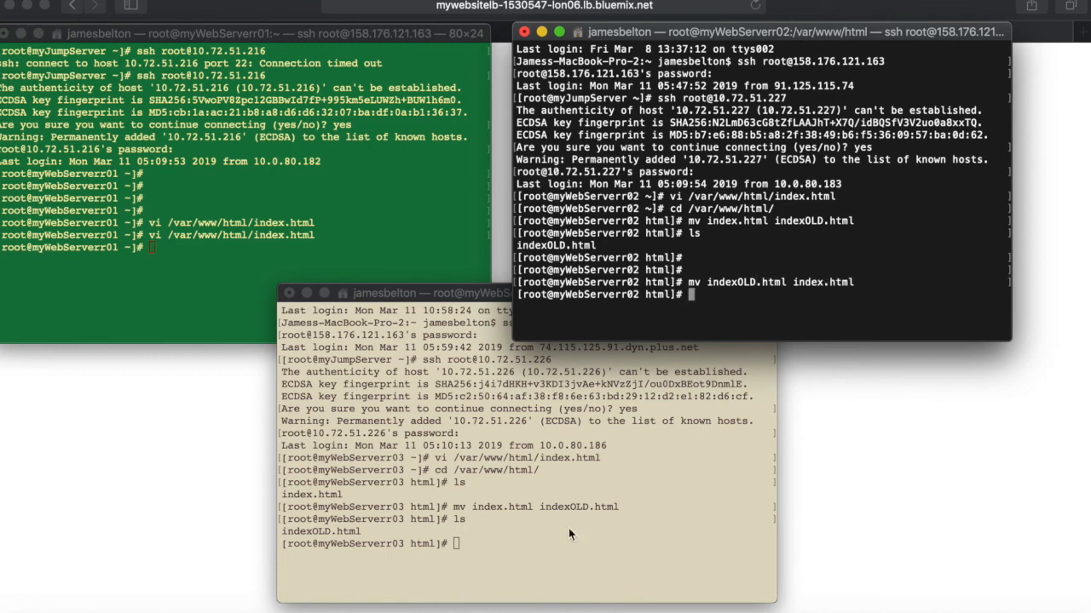
Rename indexOLD.html back to index.html in the myWebServerr03 session.
left_click(512, 552)
type("ls")
key("BackSpace")
key("BackSpace")
type("mv")
key("BackSpace")
key("BackSpace")
key("BackSpace")
key("Up")
key("Up")
key("Left")
key("Left")
key("Left")
key("Left")
key("Left")
key("BackSpace")
key("BackSpace")
key("BackSpace")
key("Left")
key("Left")
key("Left")
key("Left")
key("Left")
key("Left")
key("Left")
key("Left")
key("Left")
key("Left")
type("OLD")
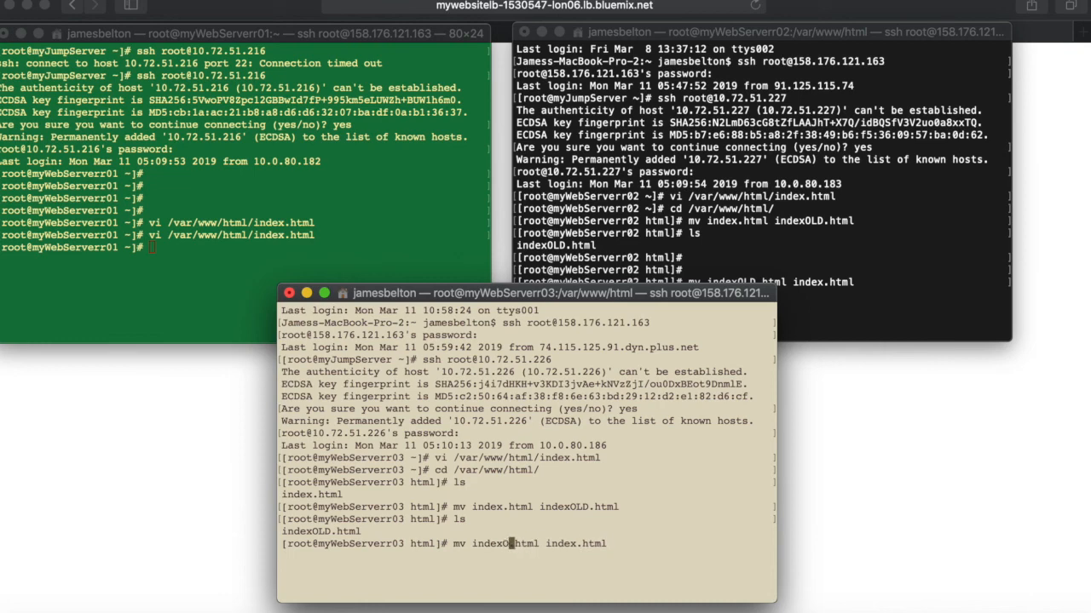
key("Return")
Switch to the browser and reload the load-balanced page repeatedly to check whether the restored servers answer requests.
left_click(851, 569)
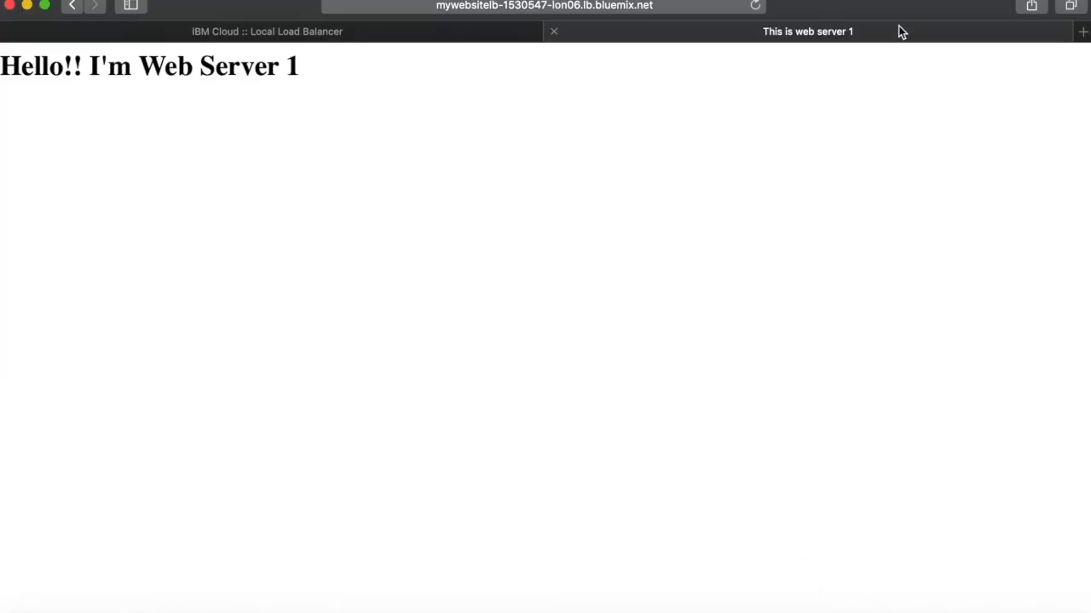
left_click(755, 7)
left_click(755, 7)
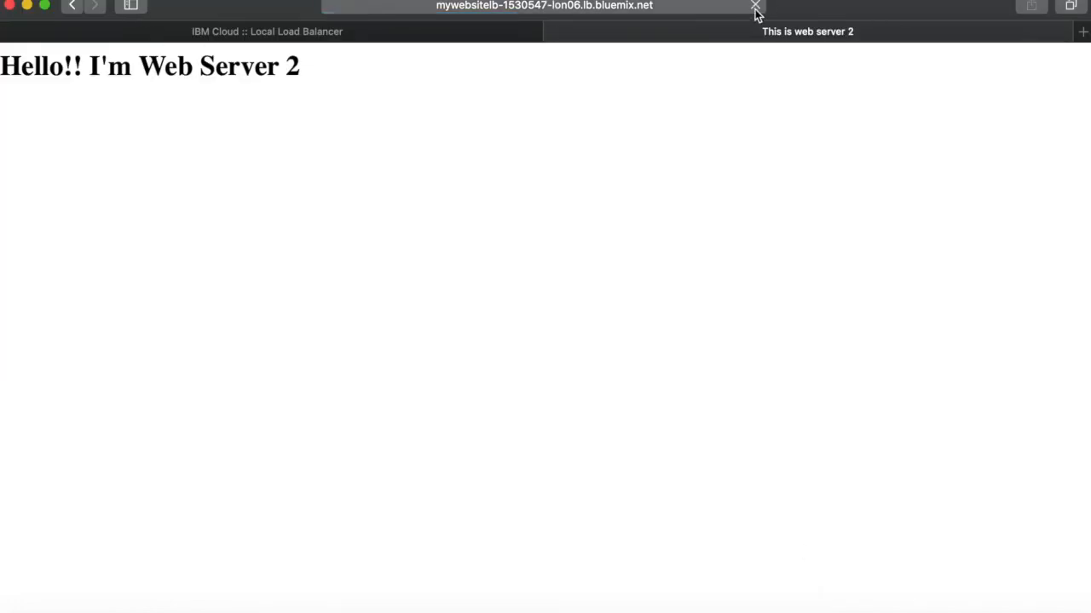
left_click(755, 7)
left_click(755, 7)
left_click(754, 7)
left_click(755, 6)
left_click(755, 7)
left_click(755, 7)
left_click(754, 7)
left_click(754, 7)
left_click(755, 7)
left_click(755, 7)
left_click(755, 7)
left_click(755, 7)
left_click(755, 6)
left_click(755, 7)
left_click(755, 7)
left_click(755, 7)
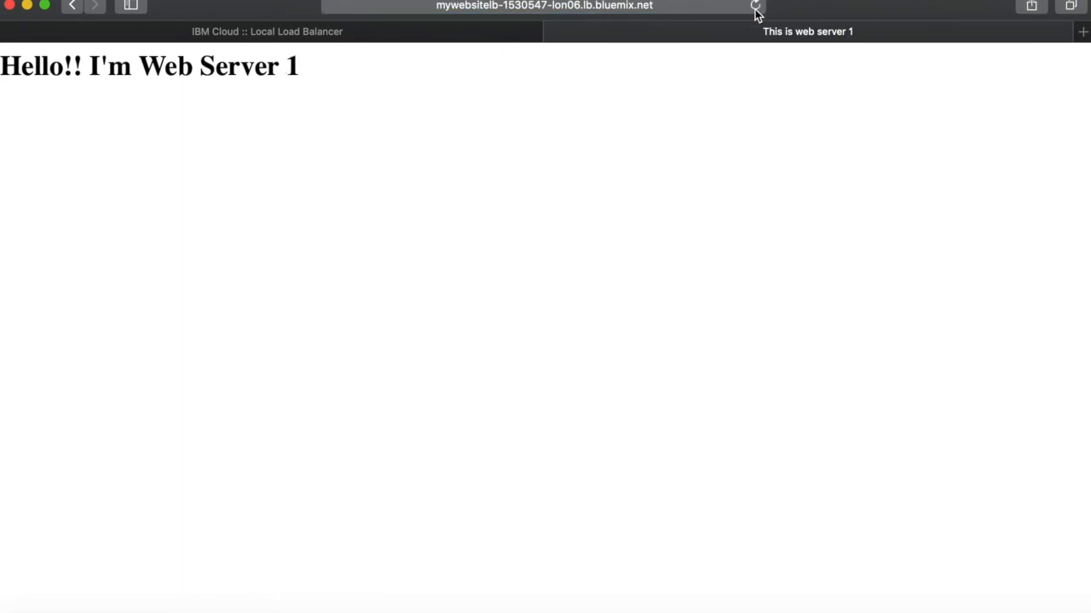
Return to myWebSiteLB's overview and reload it to check the current server status.
left_click(396, 38)
left_click(578, 456)
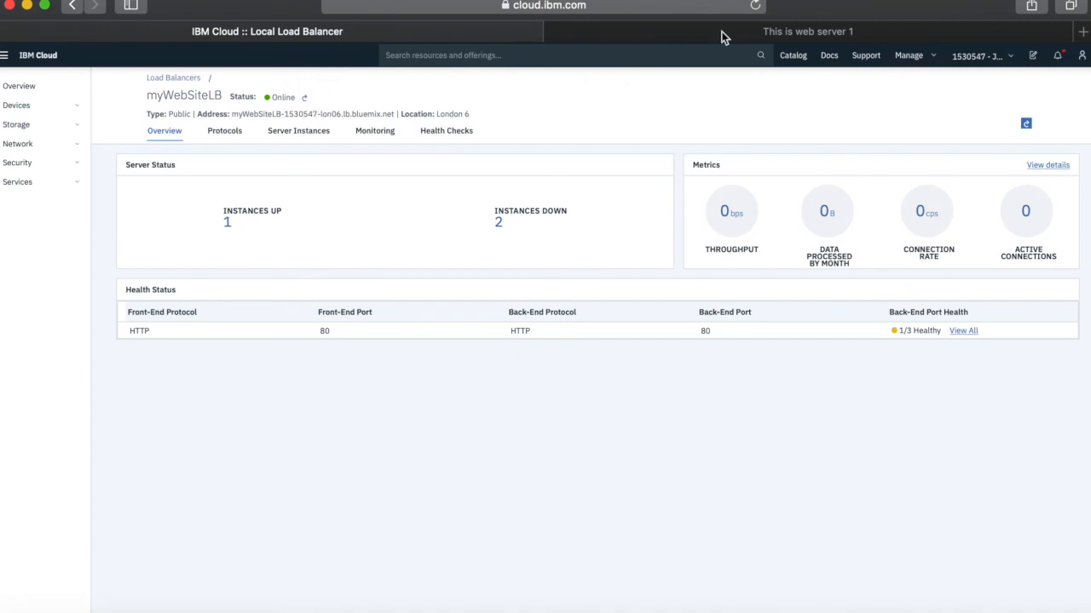
left_click(754, 7)
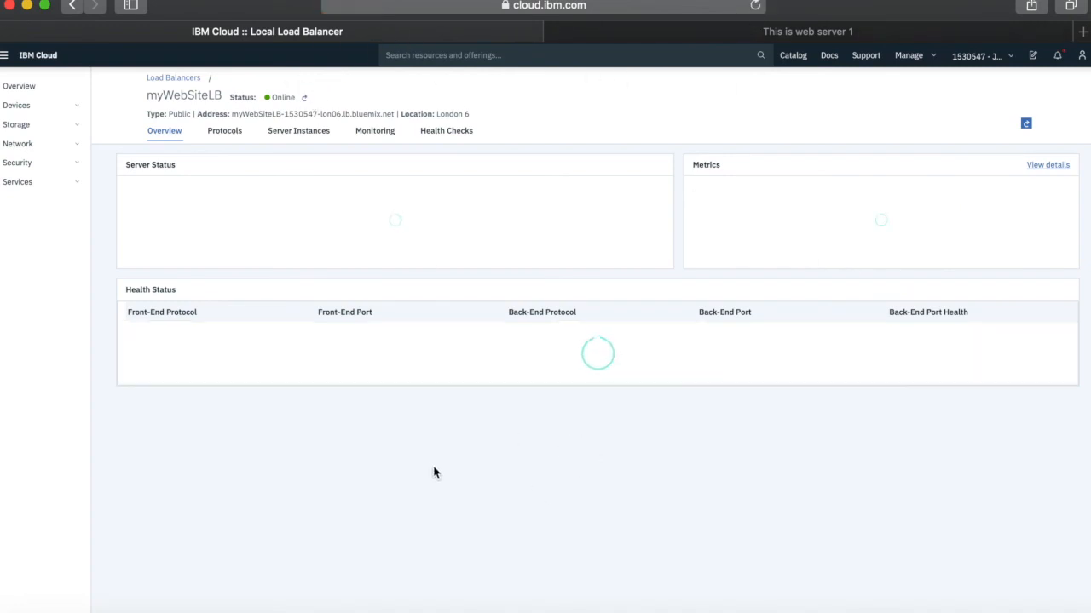